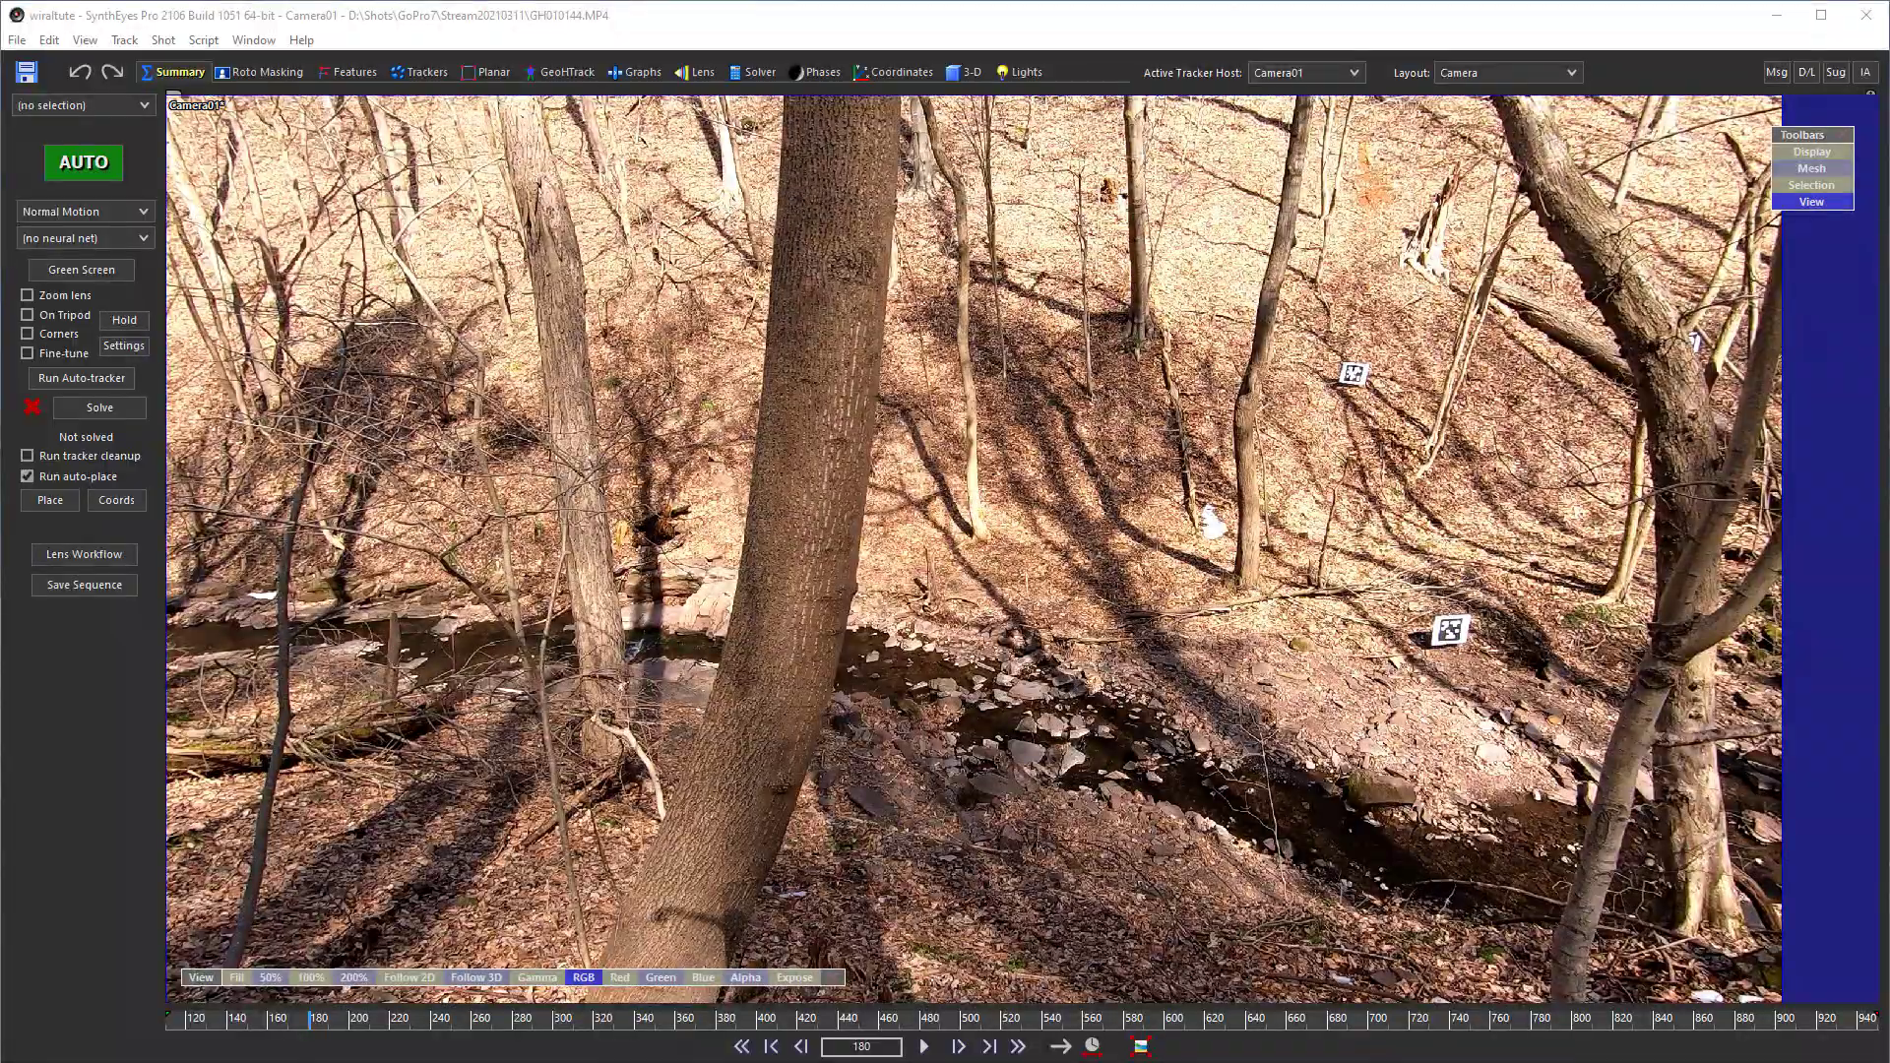
- Play through Camera01, then switch to Camera02 (GH010150.MP4) and scrub ahead through its footage
key("space")
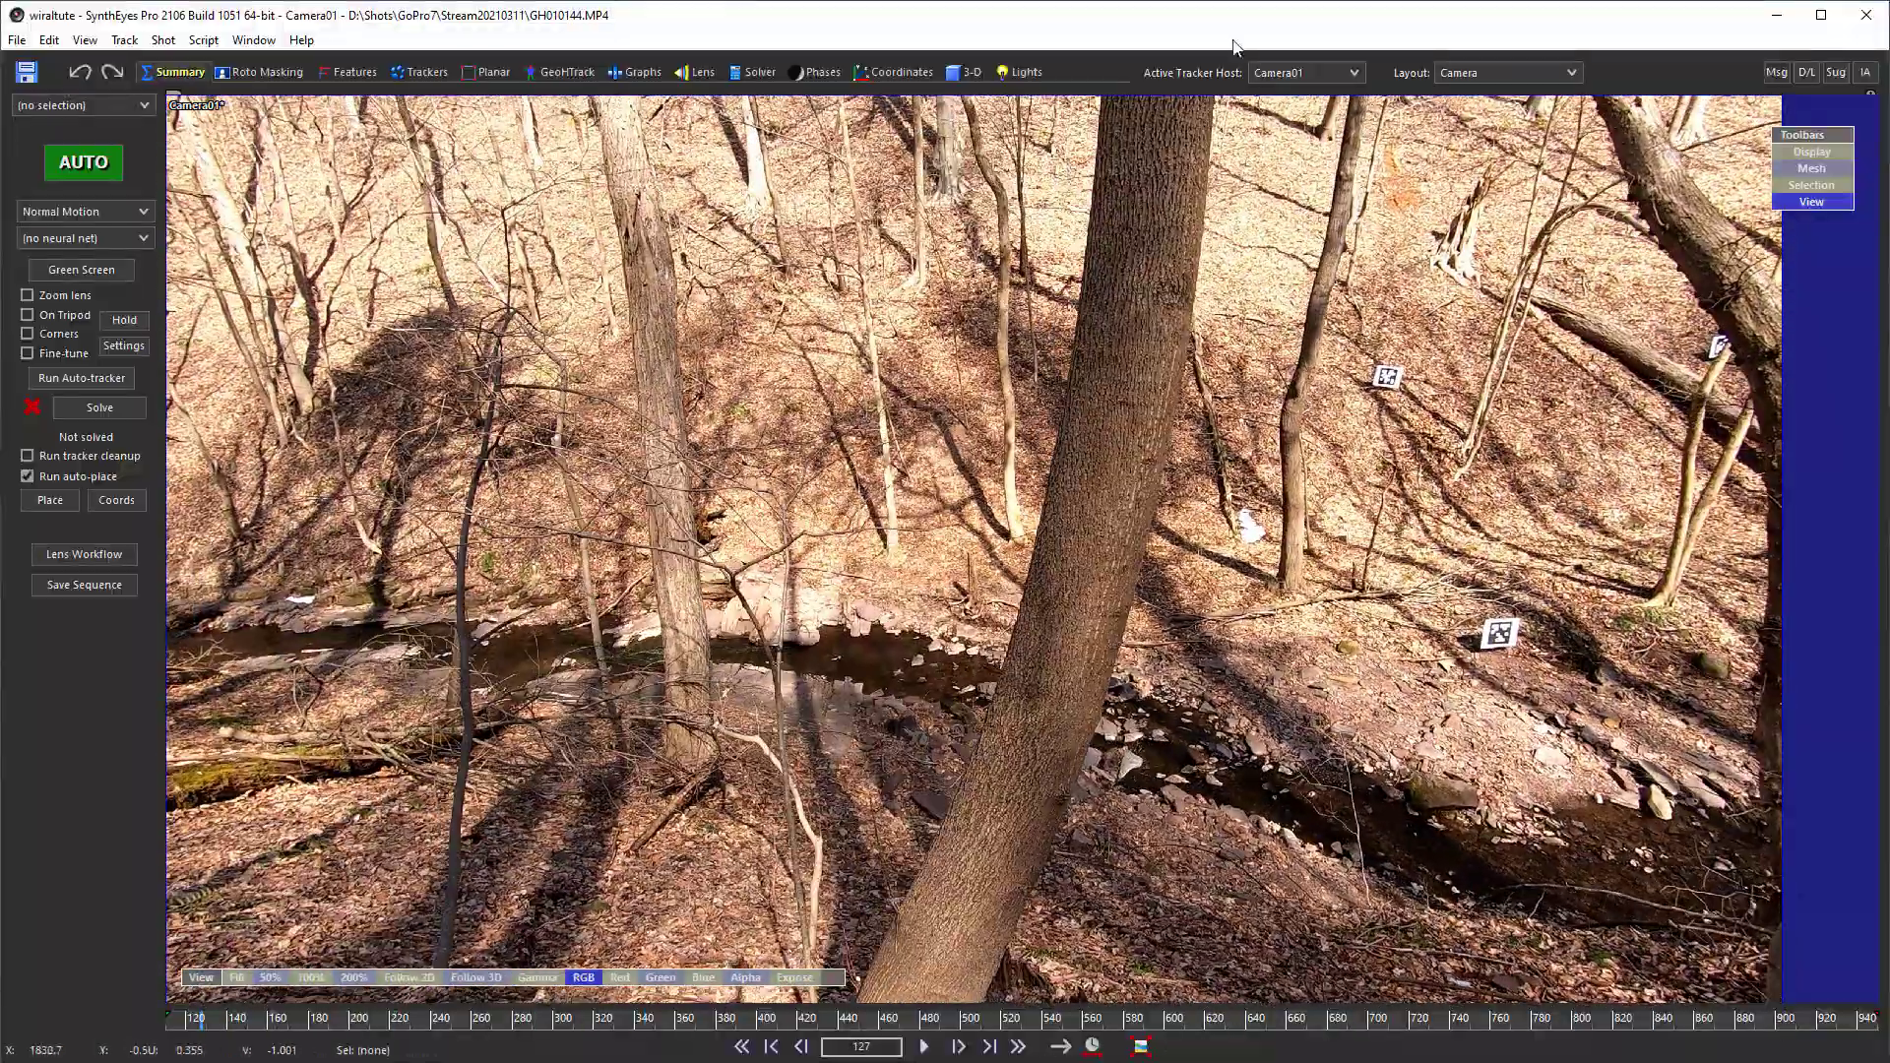
left_click(1269, 76)
left_click(1278, 115)
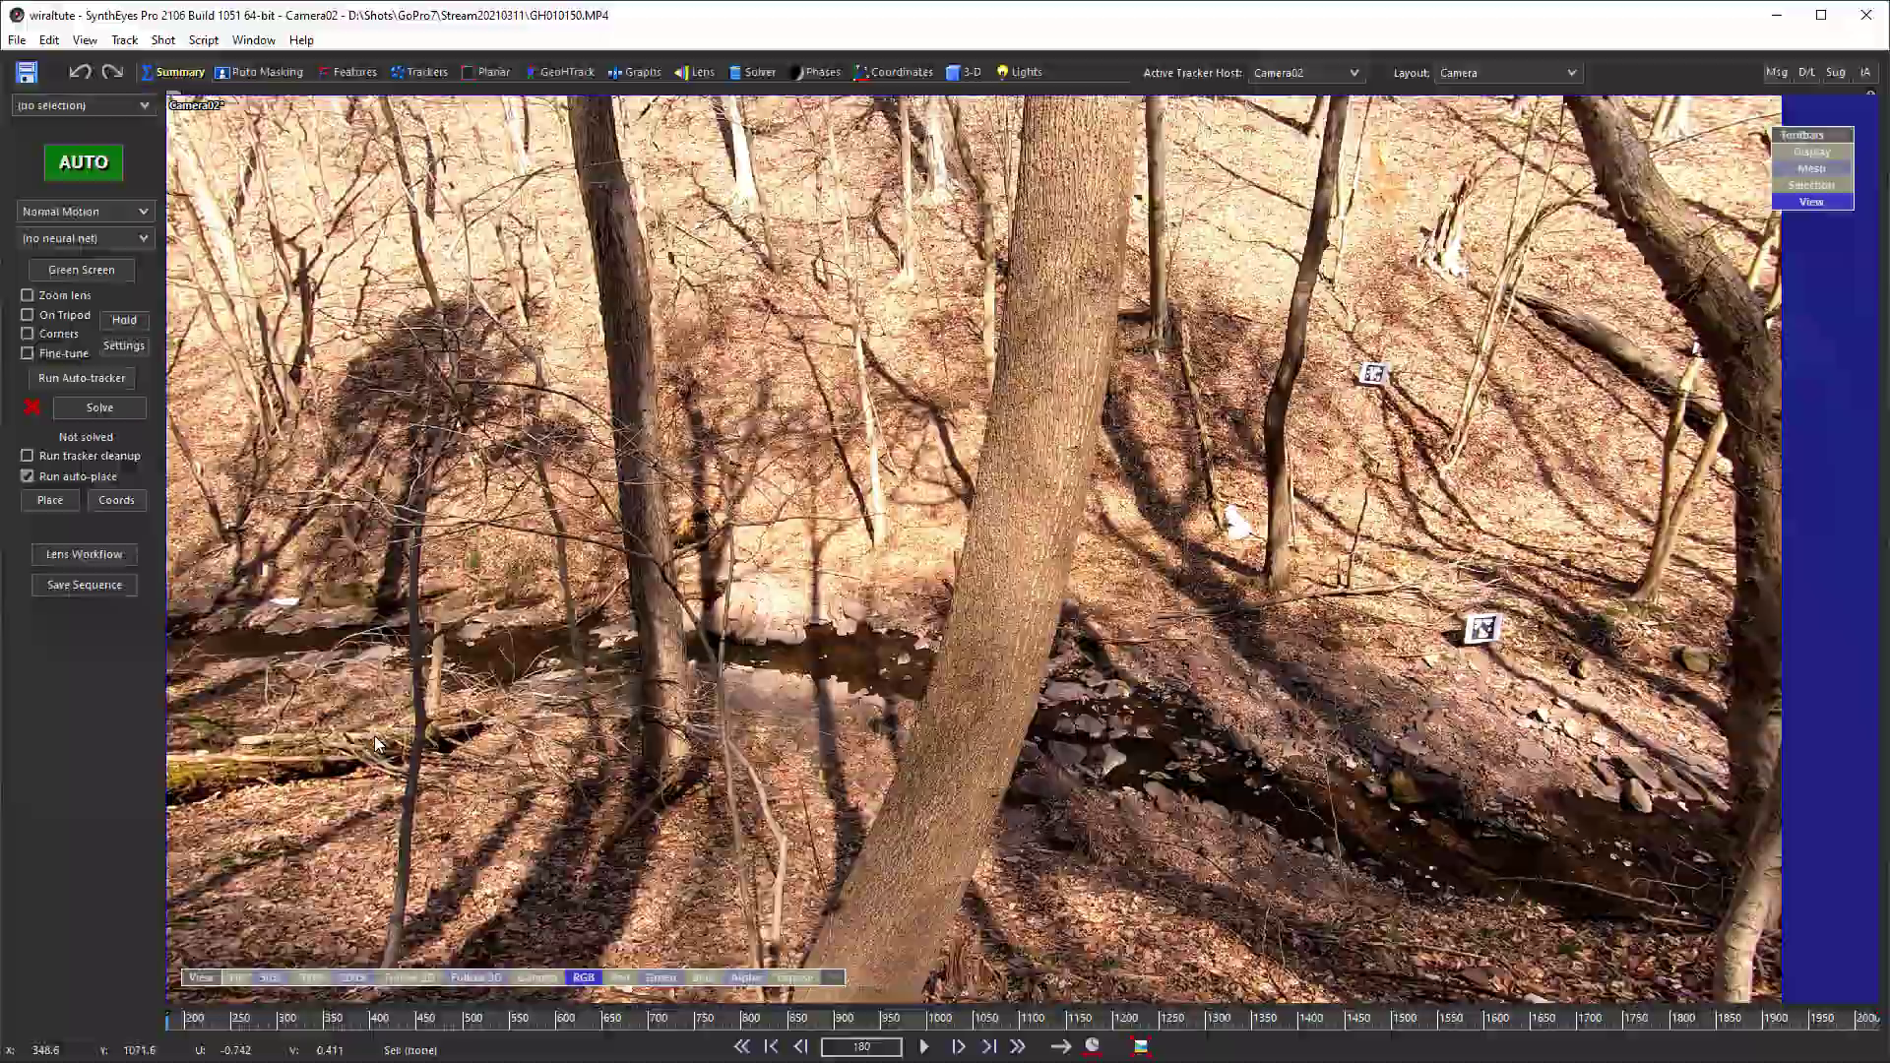
mouse_move(211, 1017)
left_mouse_down()
mouse_move(1772, 1017)
mouse_move(202, 1017)
left_mouse_up()
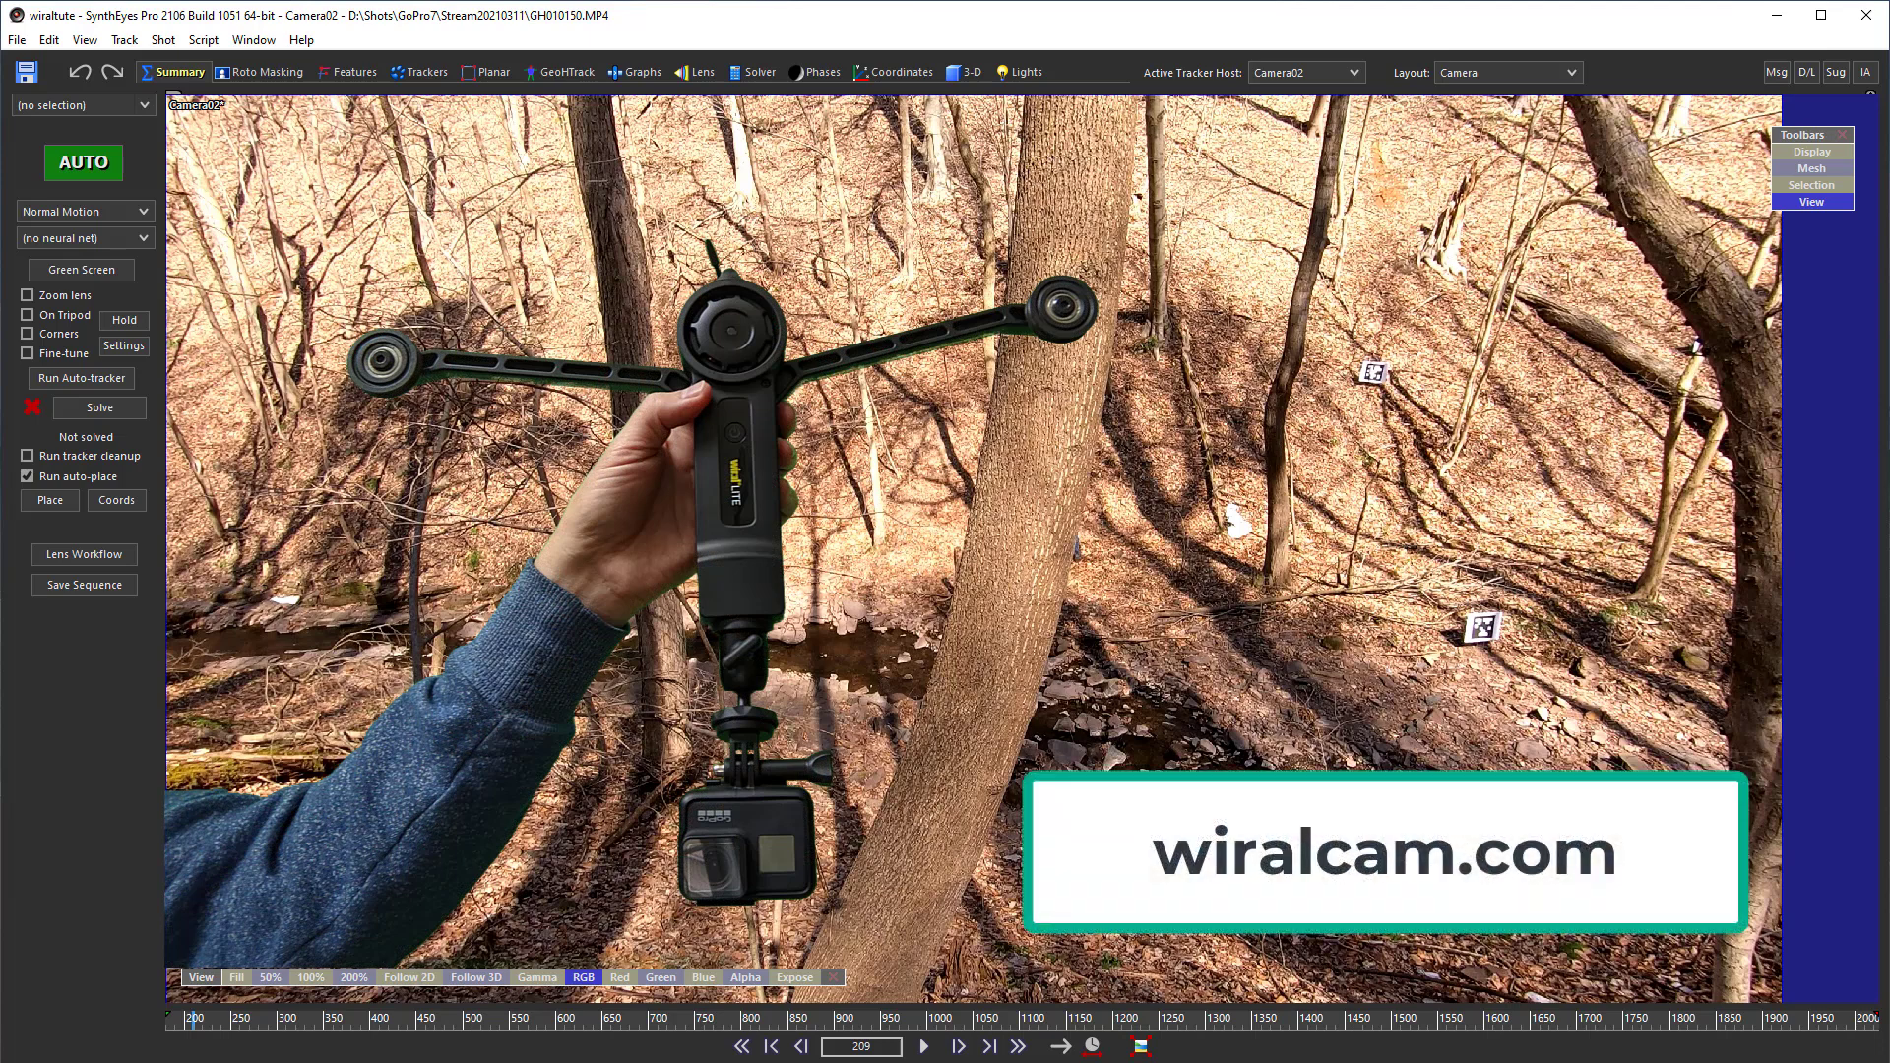
- Switch back to Camera01 and auto-track GH010144.MP4 across all 841 frames
left_click(1305, 72)
left_click(1285, 87)
left_click(69, 376)
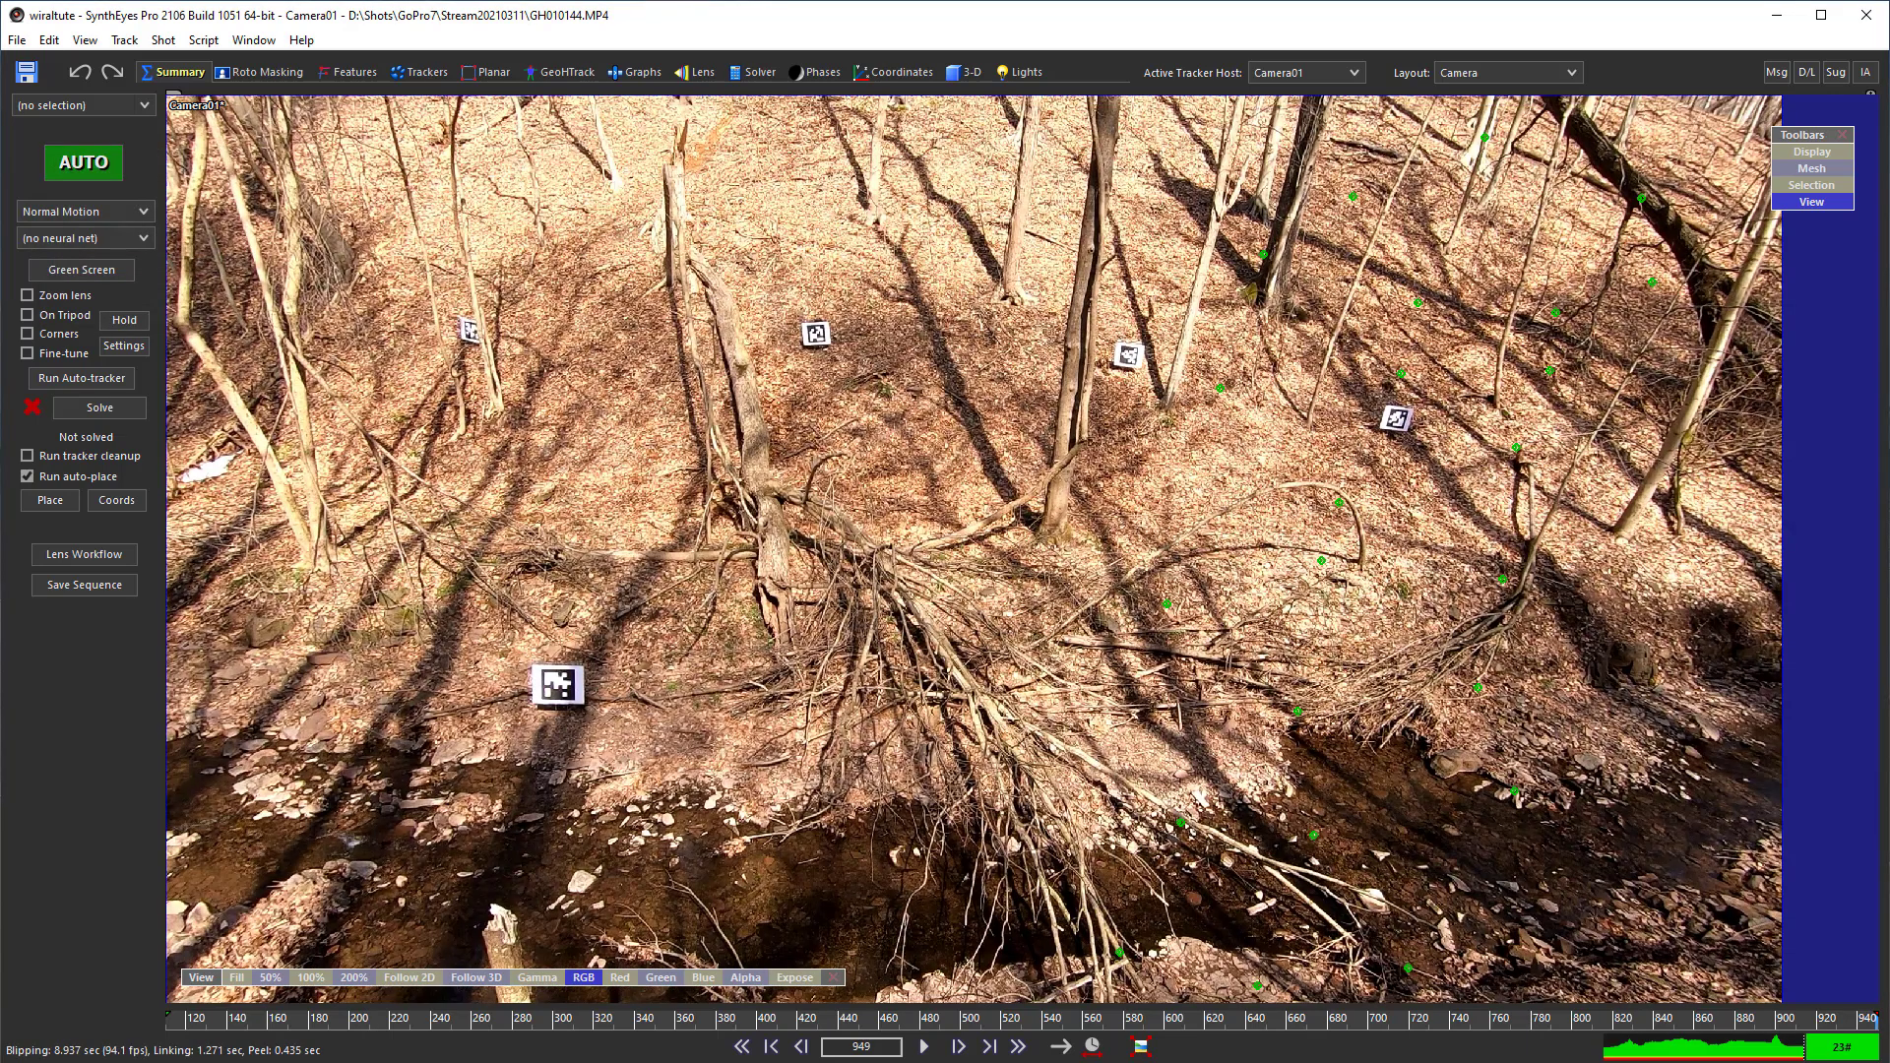
- Run the AprilTags Detector with tag family 36H11 and camera-prefixed tracker names
left_click(124, 39)
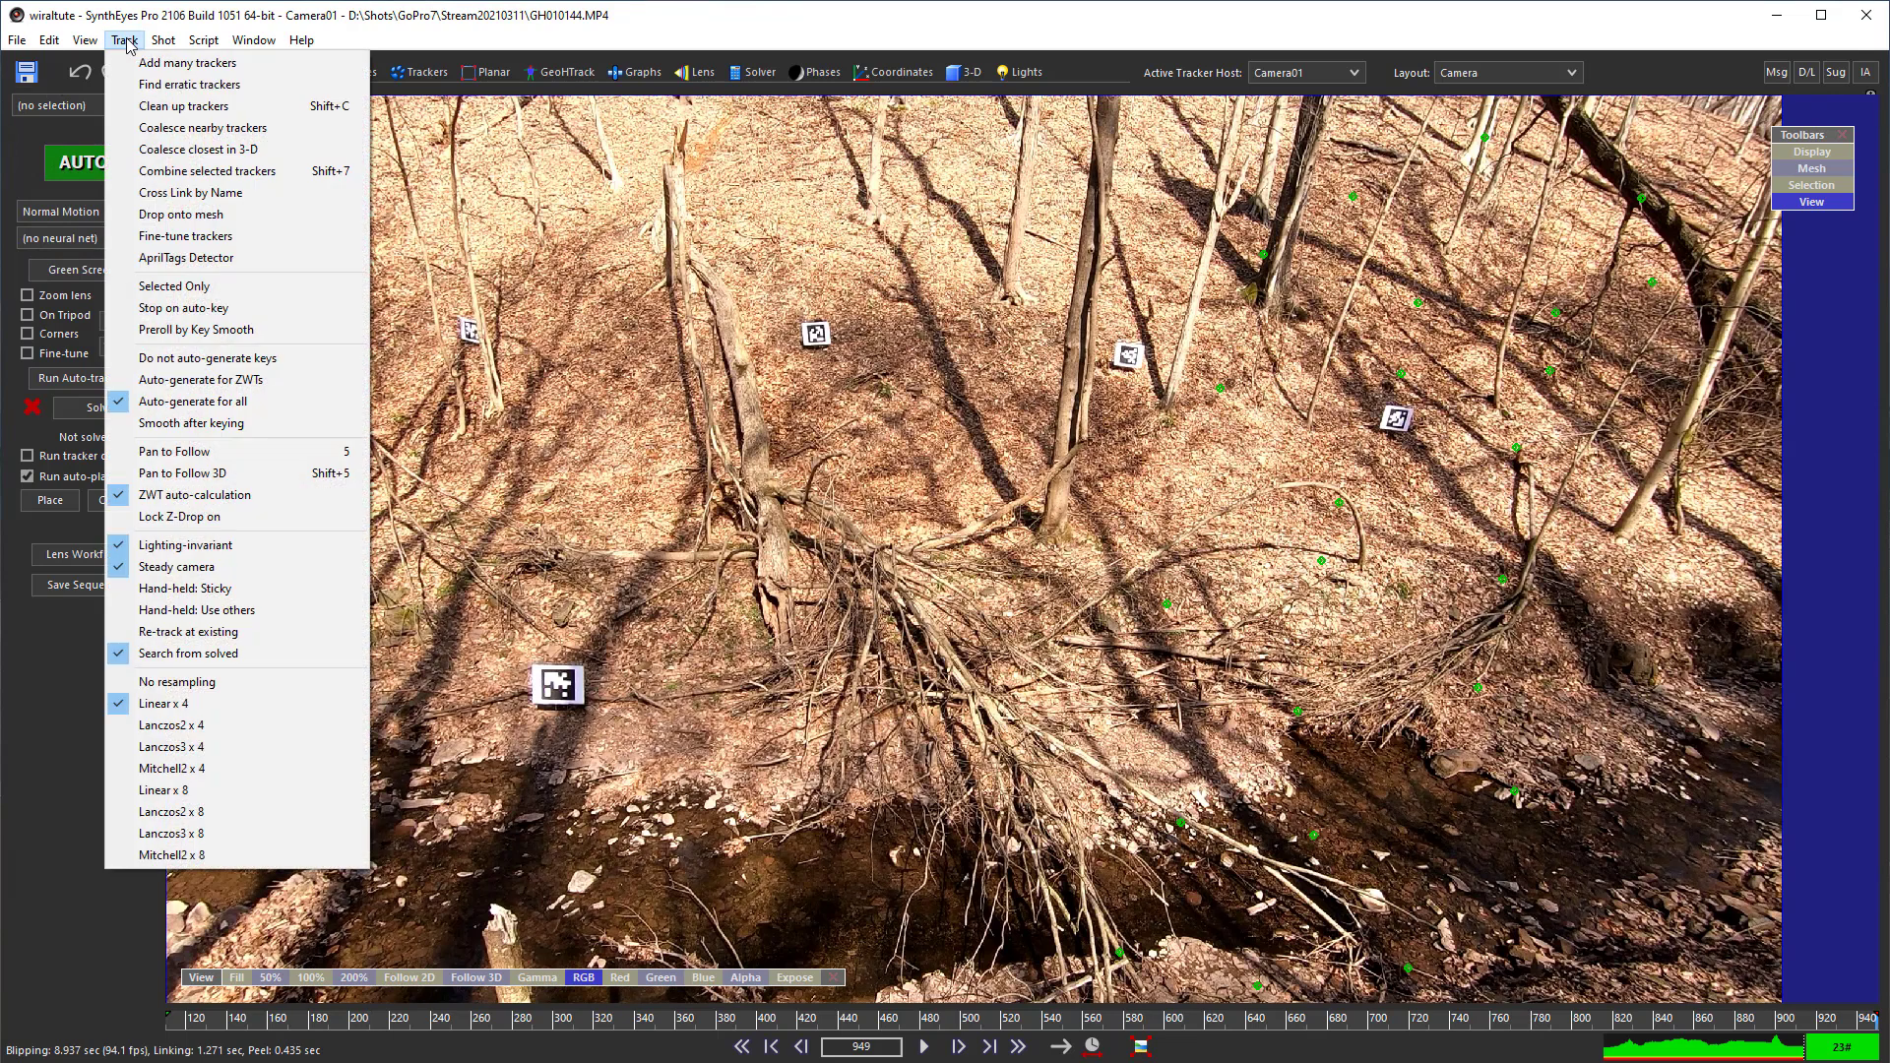
left_click(172, 259)
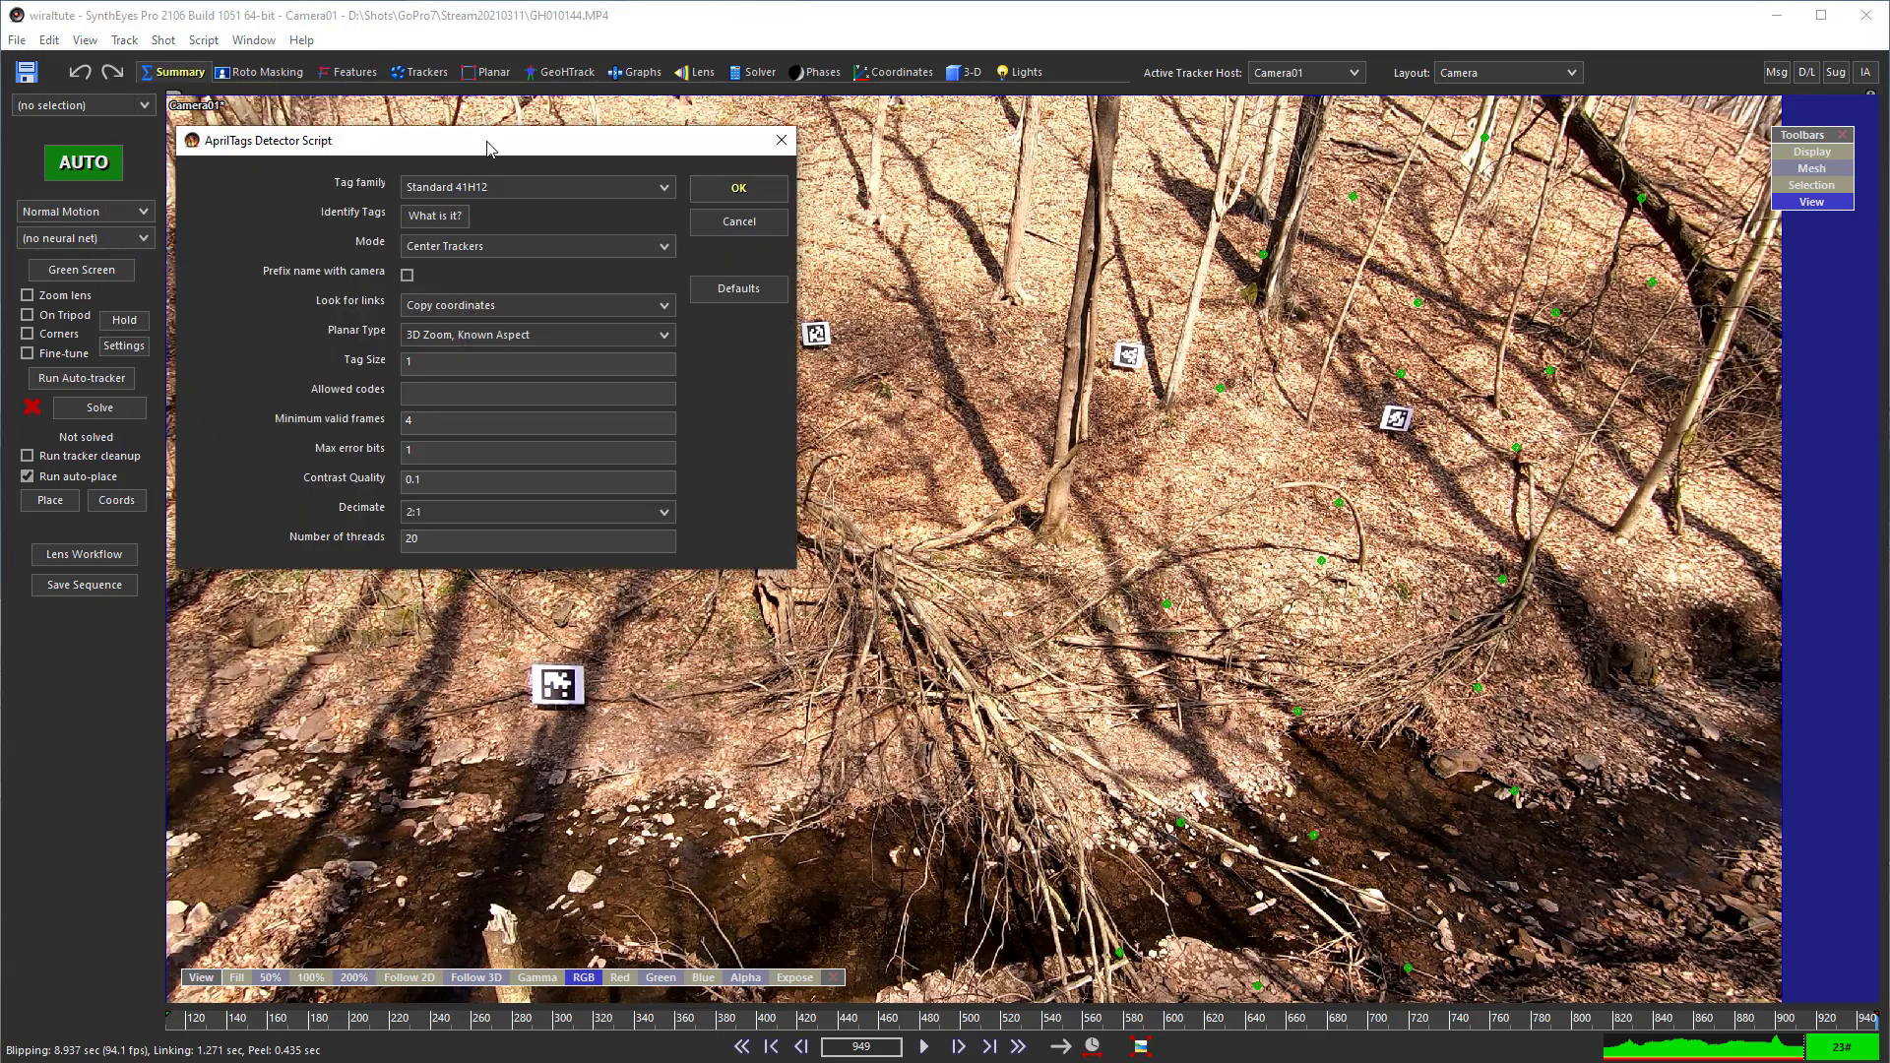
left_click(495, 188)
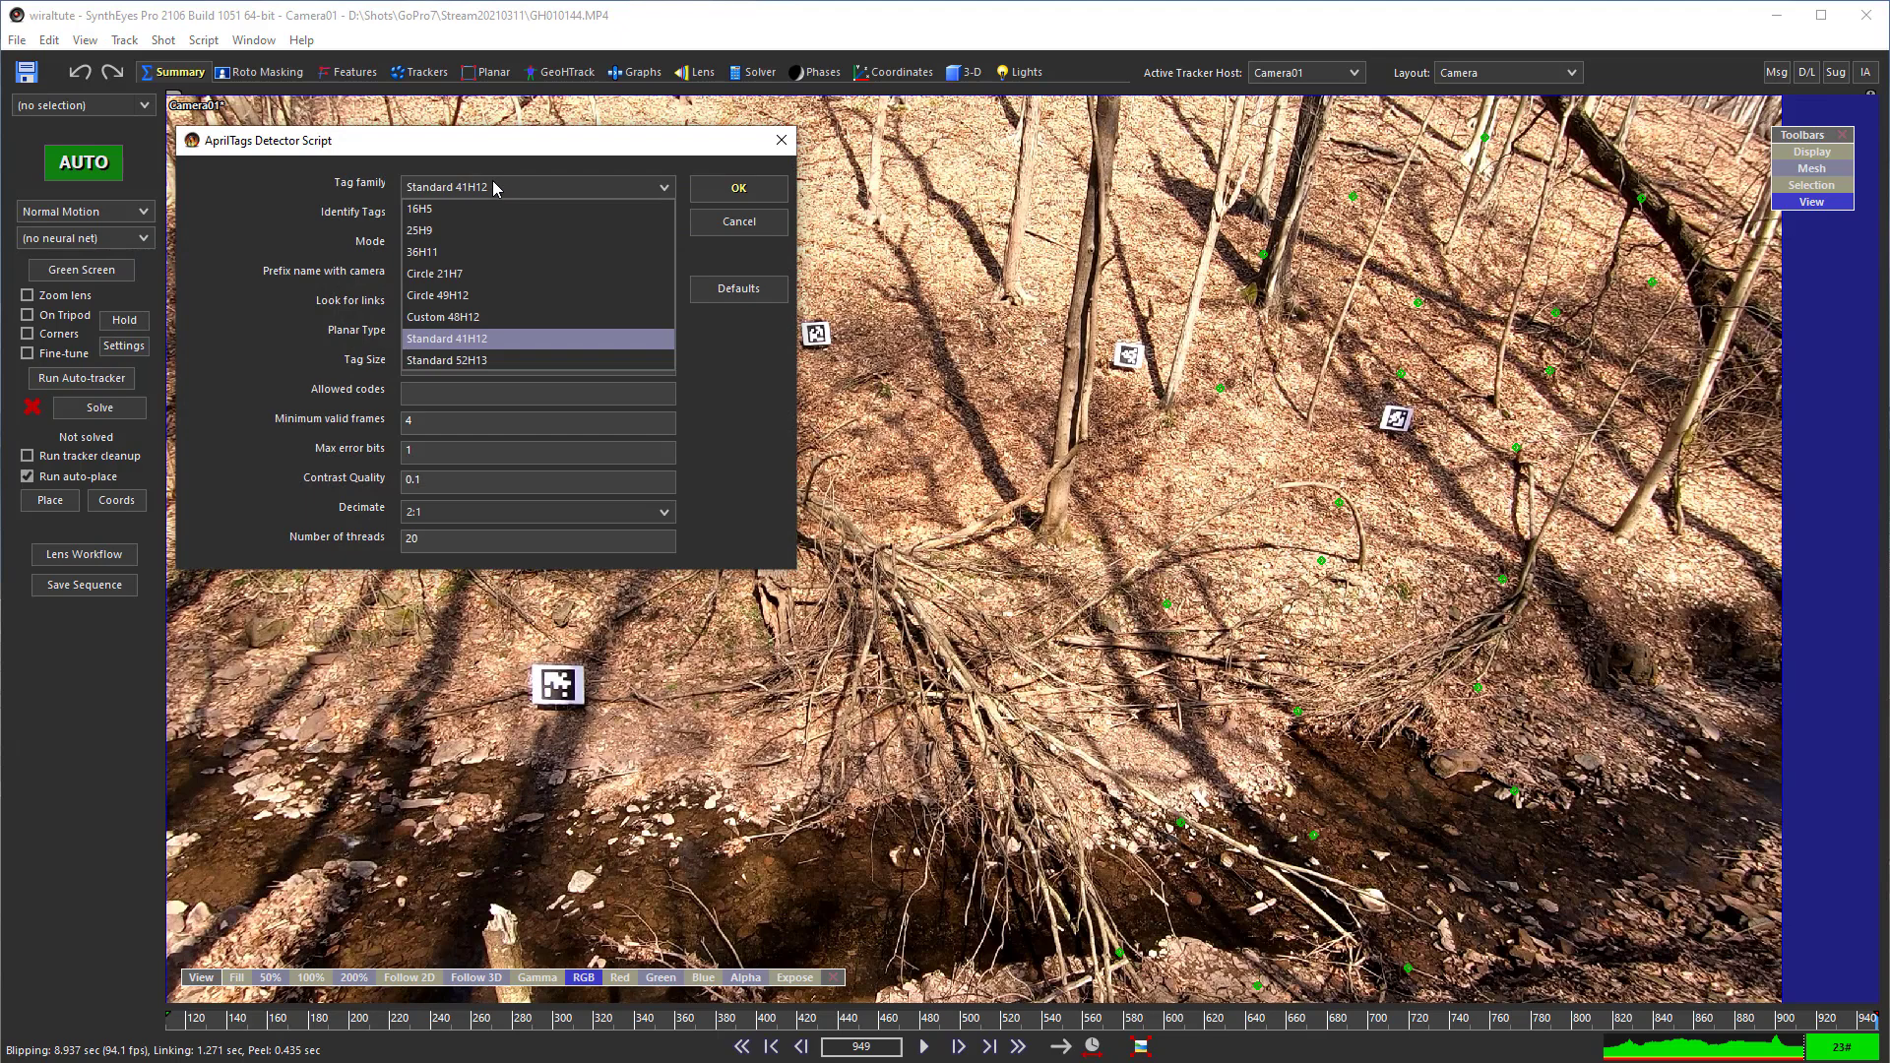
left_click(419, 254)
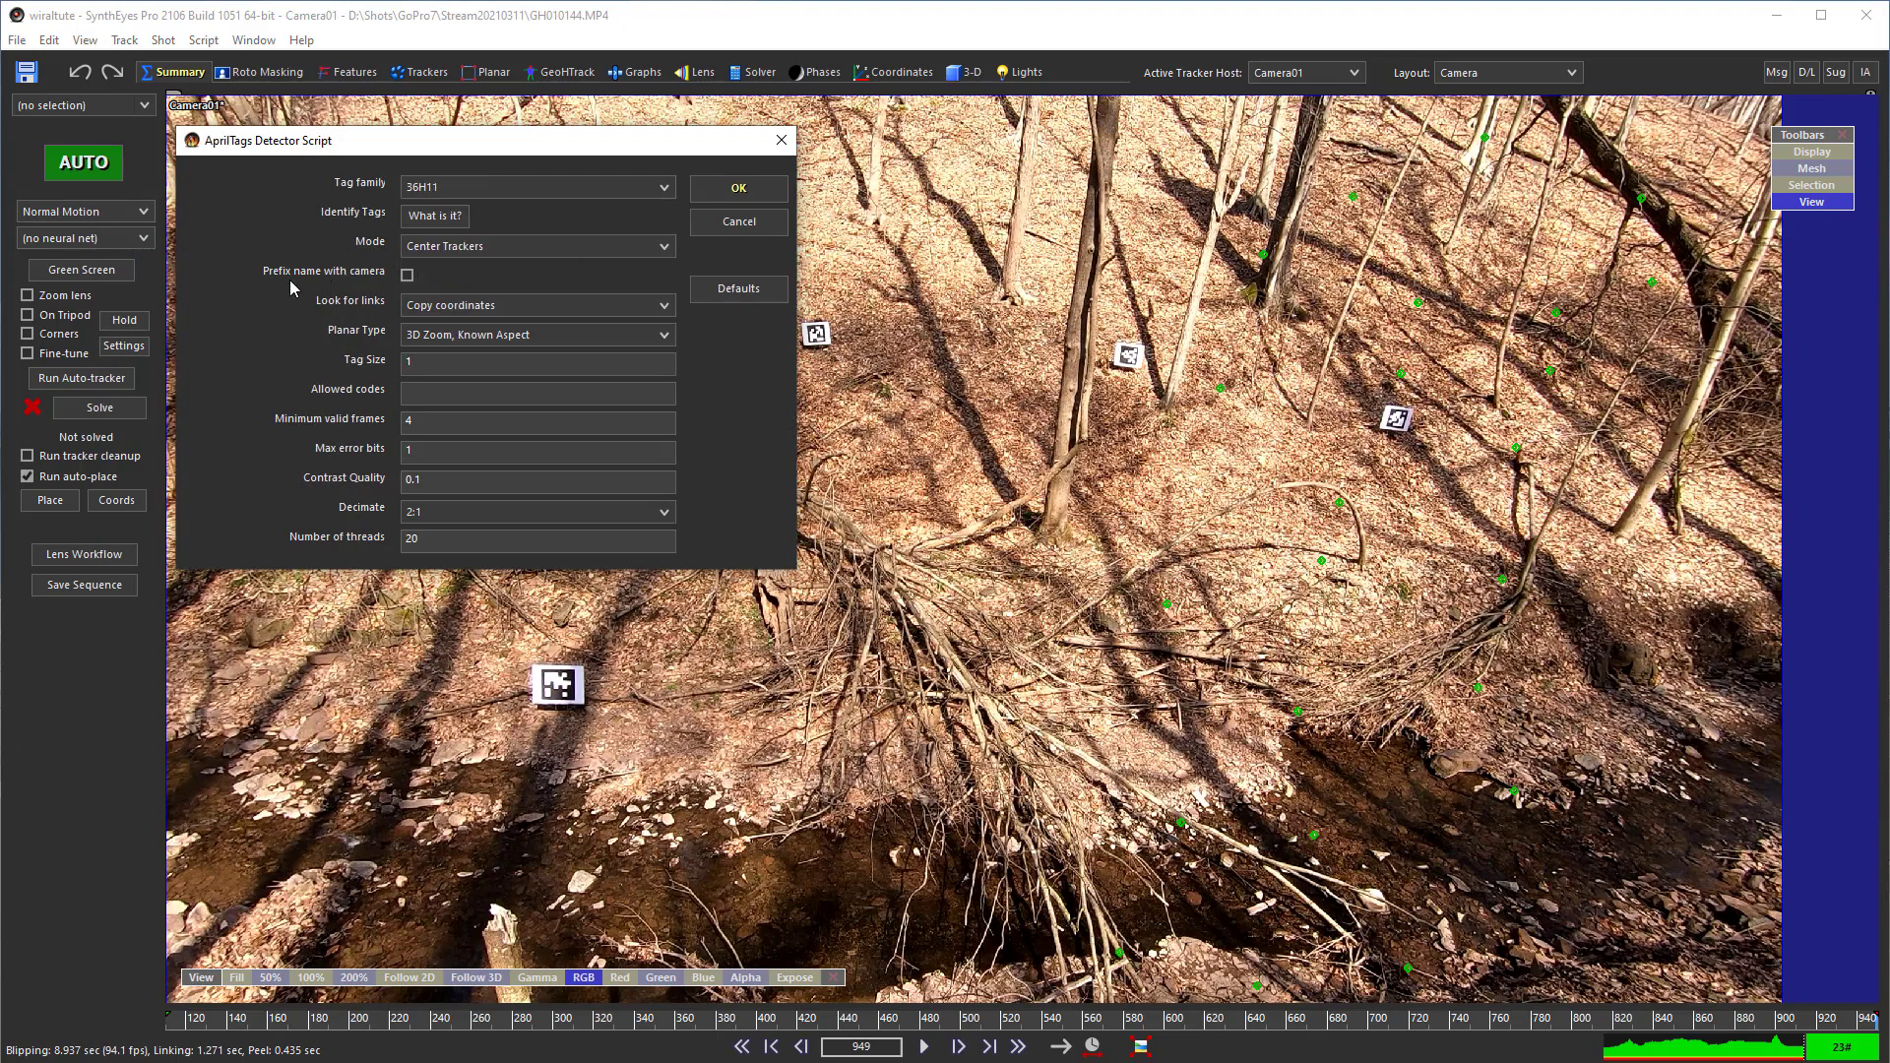
left_click(407, 275)
left_click(739, 189)
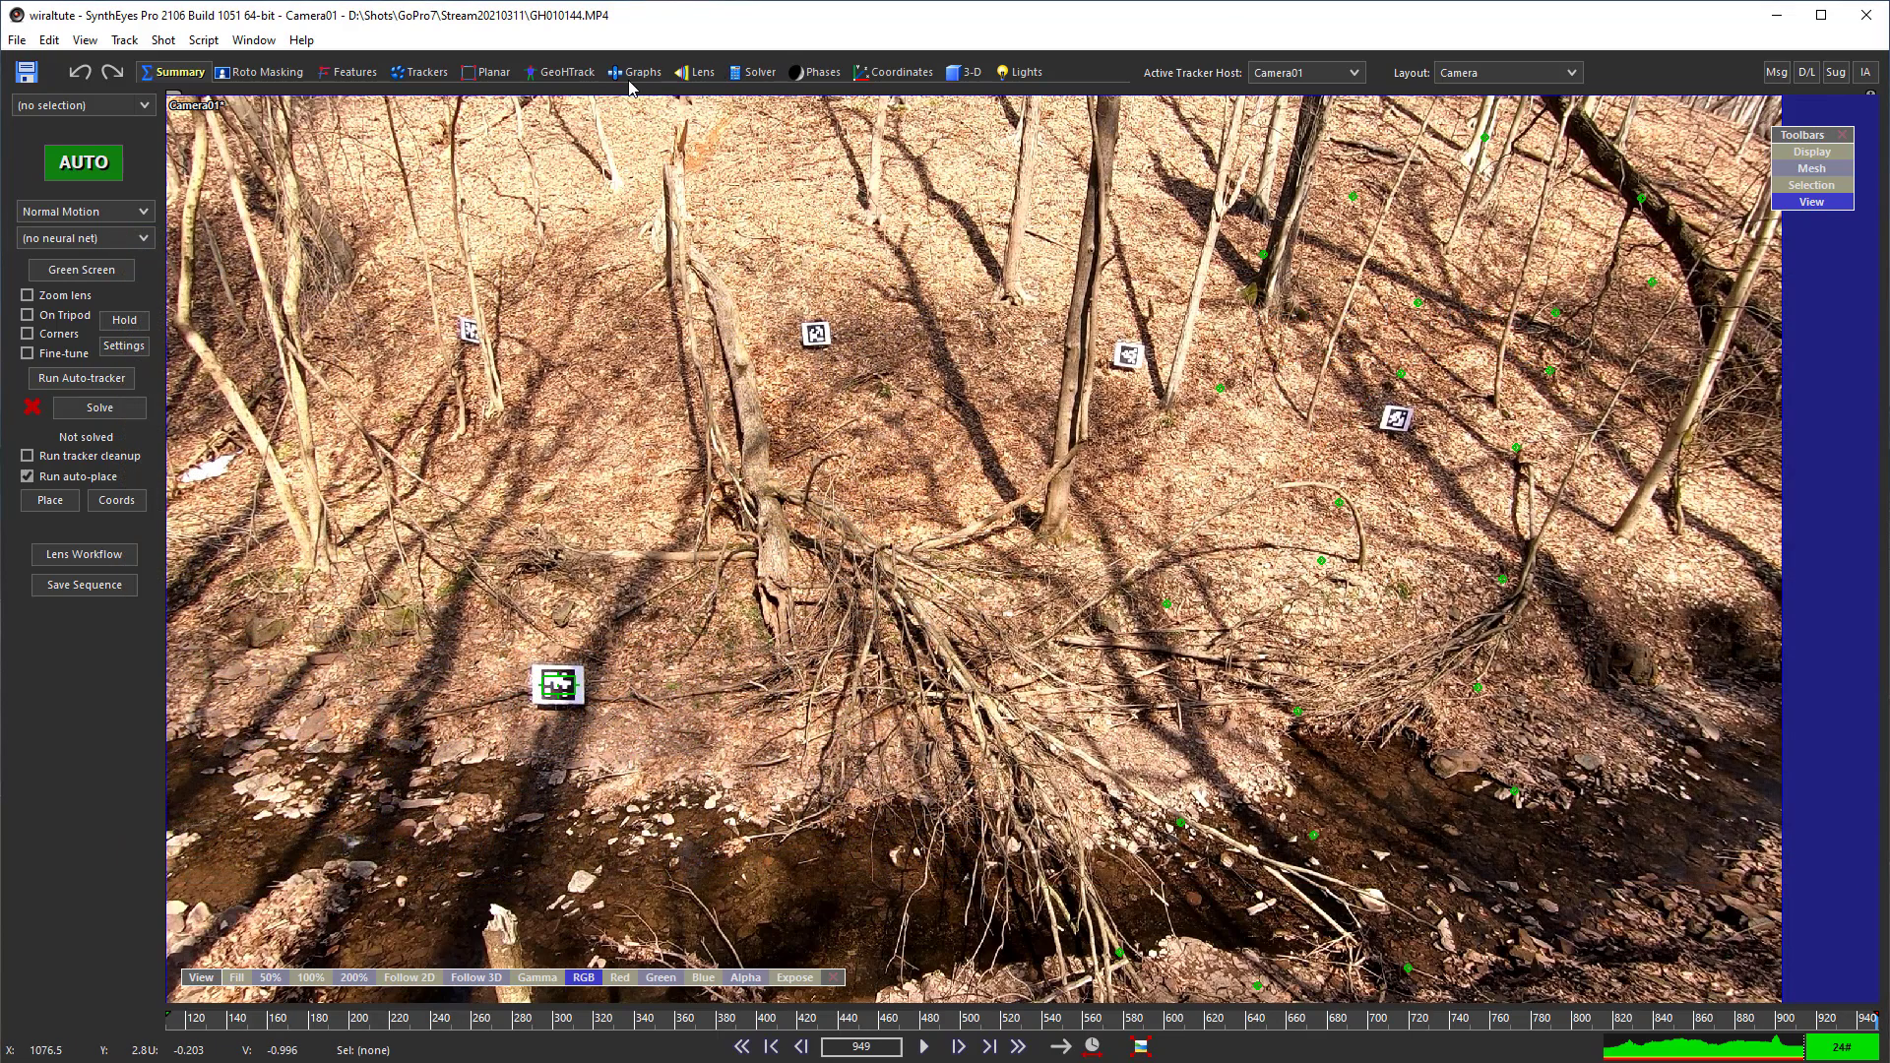
- Review tracker lifetimes as bars in the Graphs room, then move to the Solver room
left_click(631, 79)
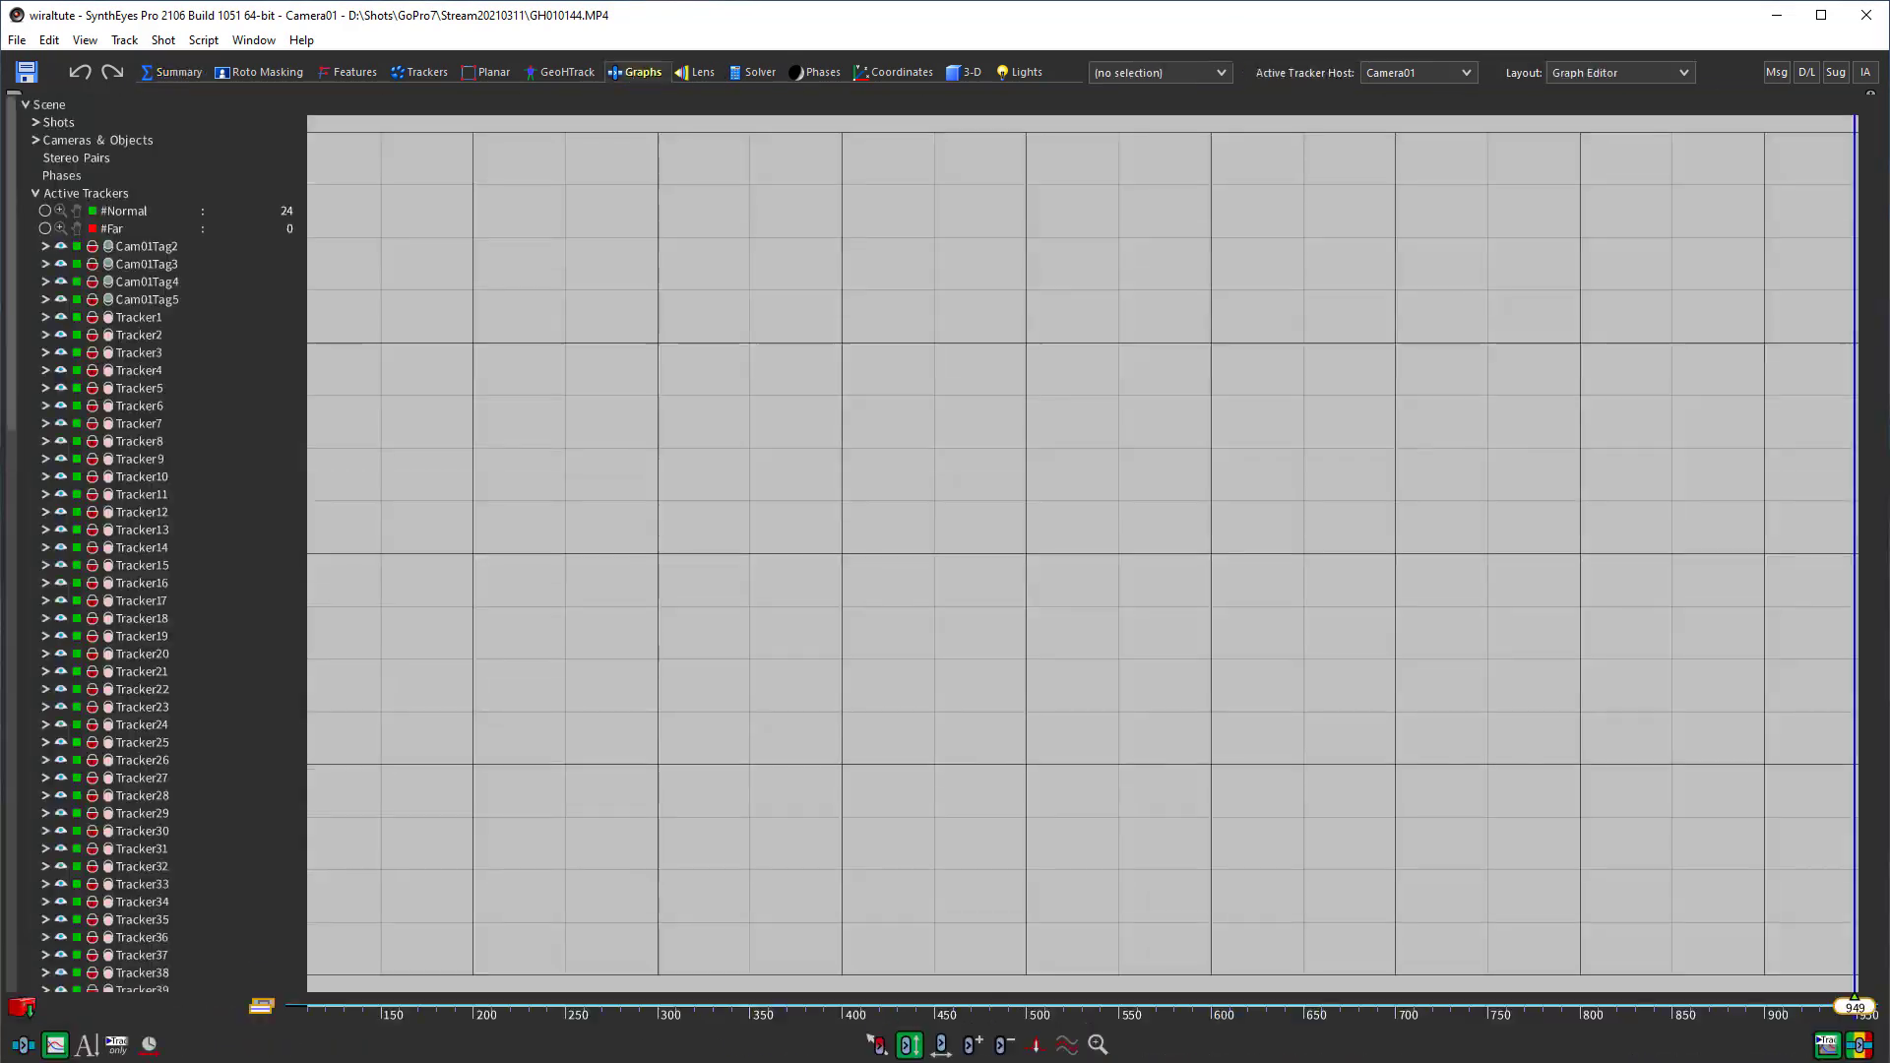
left_click(23, 1044)
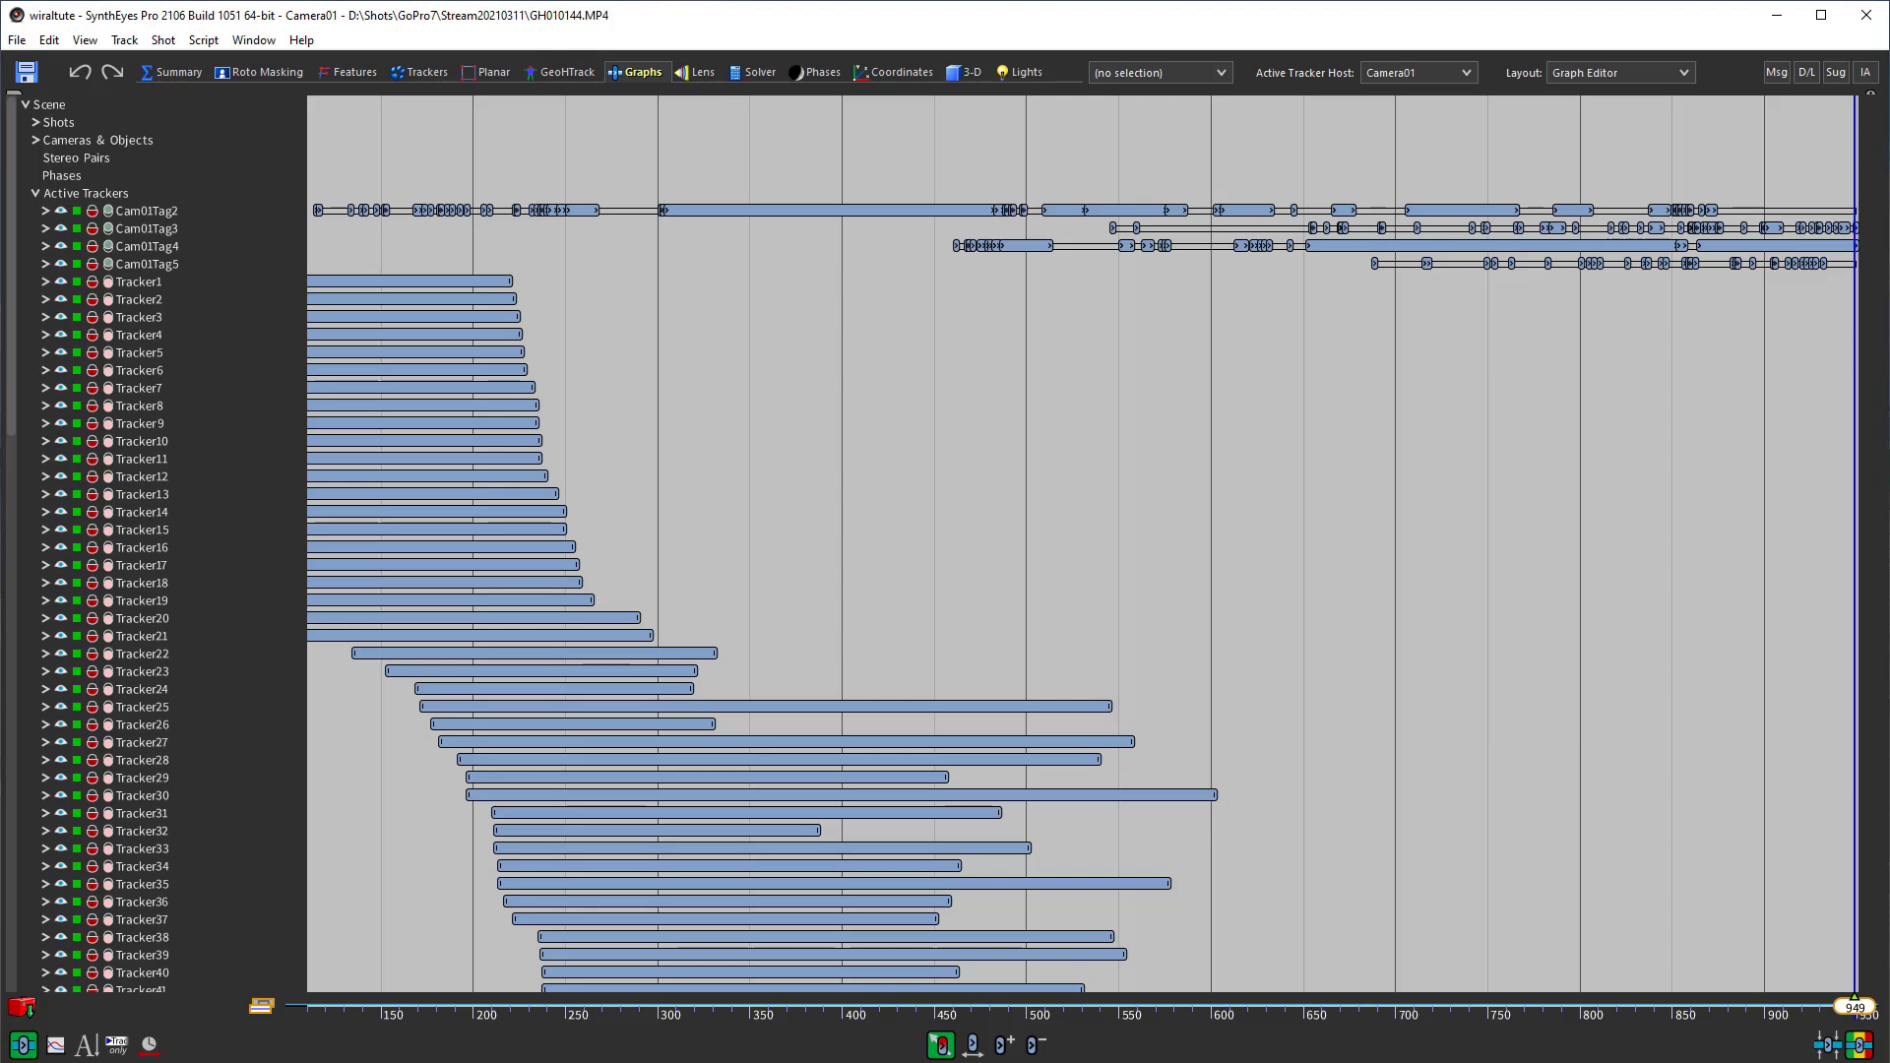
left_click(754, 72)
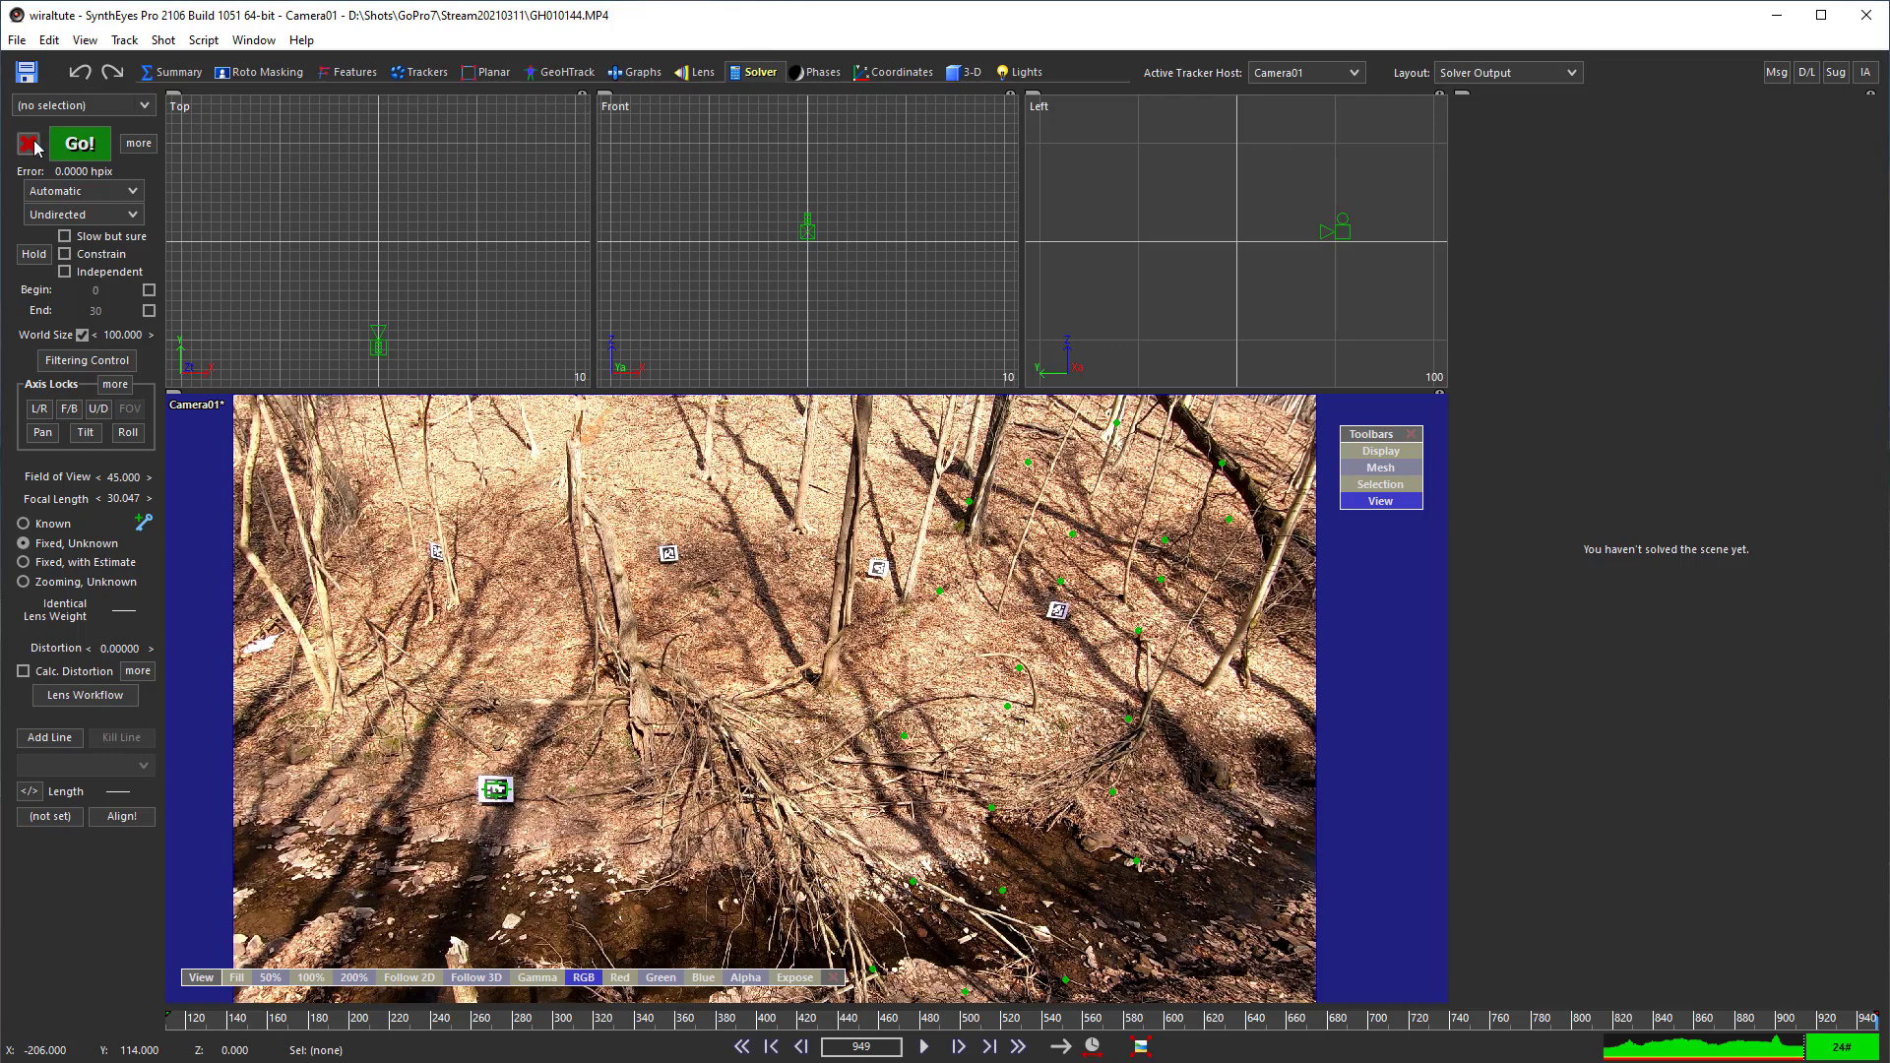
- Solve Camera01, accept the 0.9695 hpix result, and scrub back to an earlier frame
left_click(80, 144)
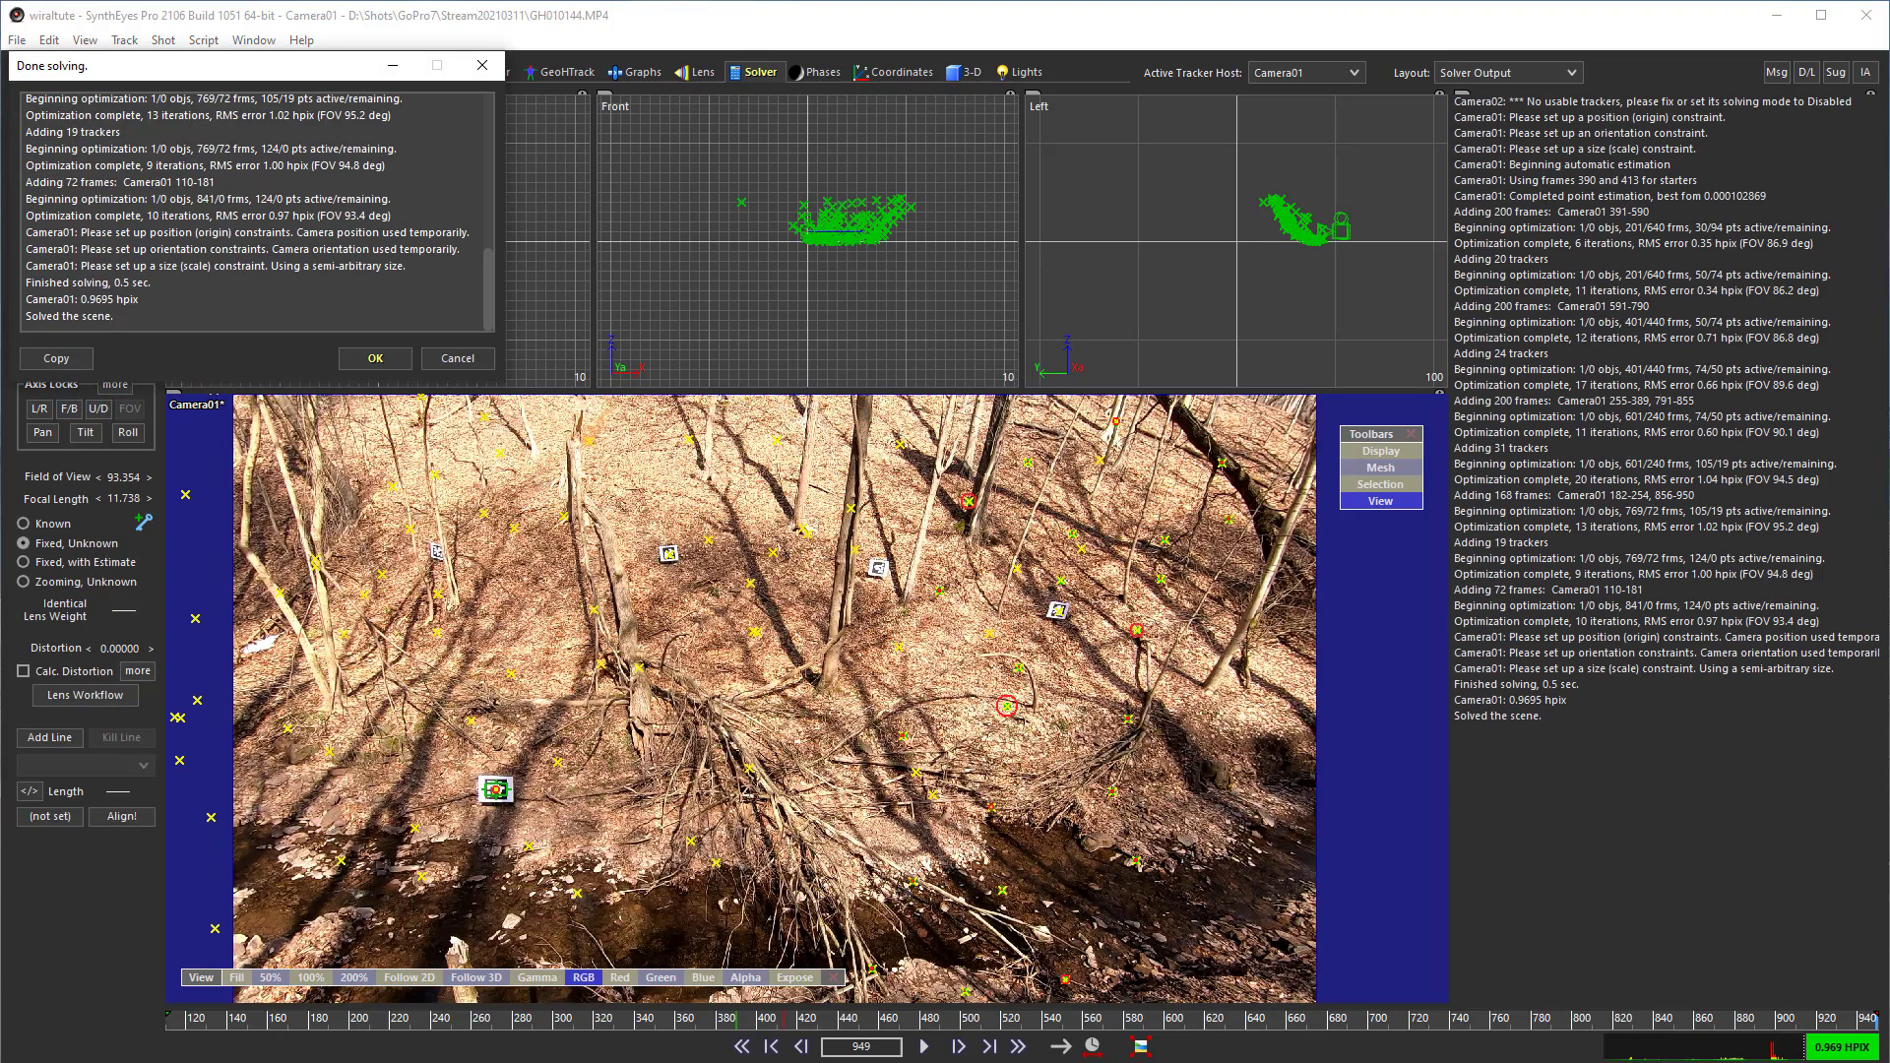
left_click(380, 364)
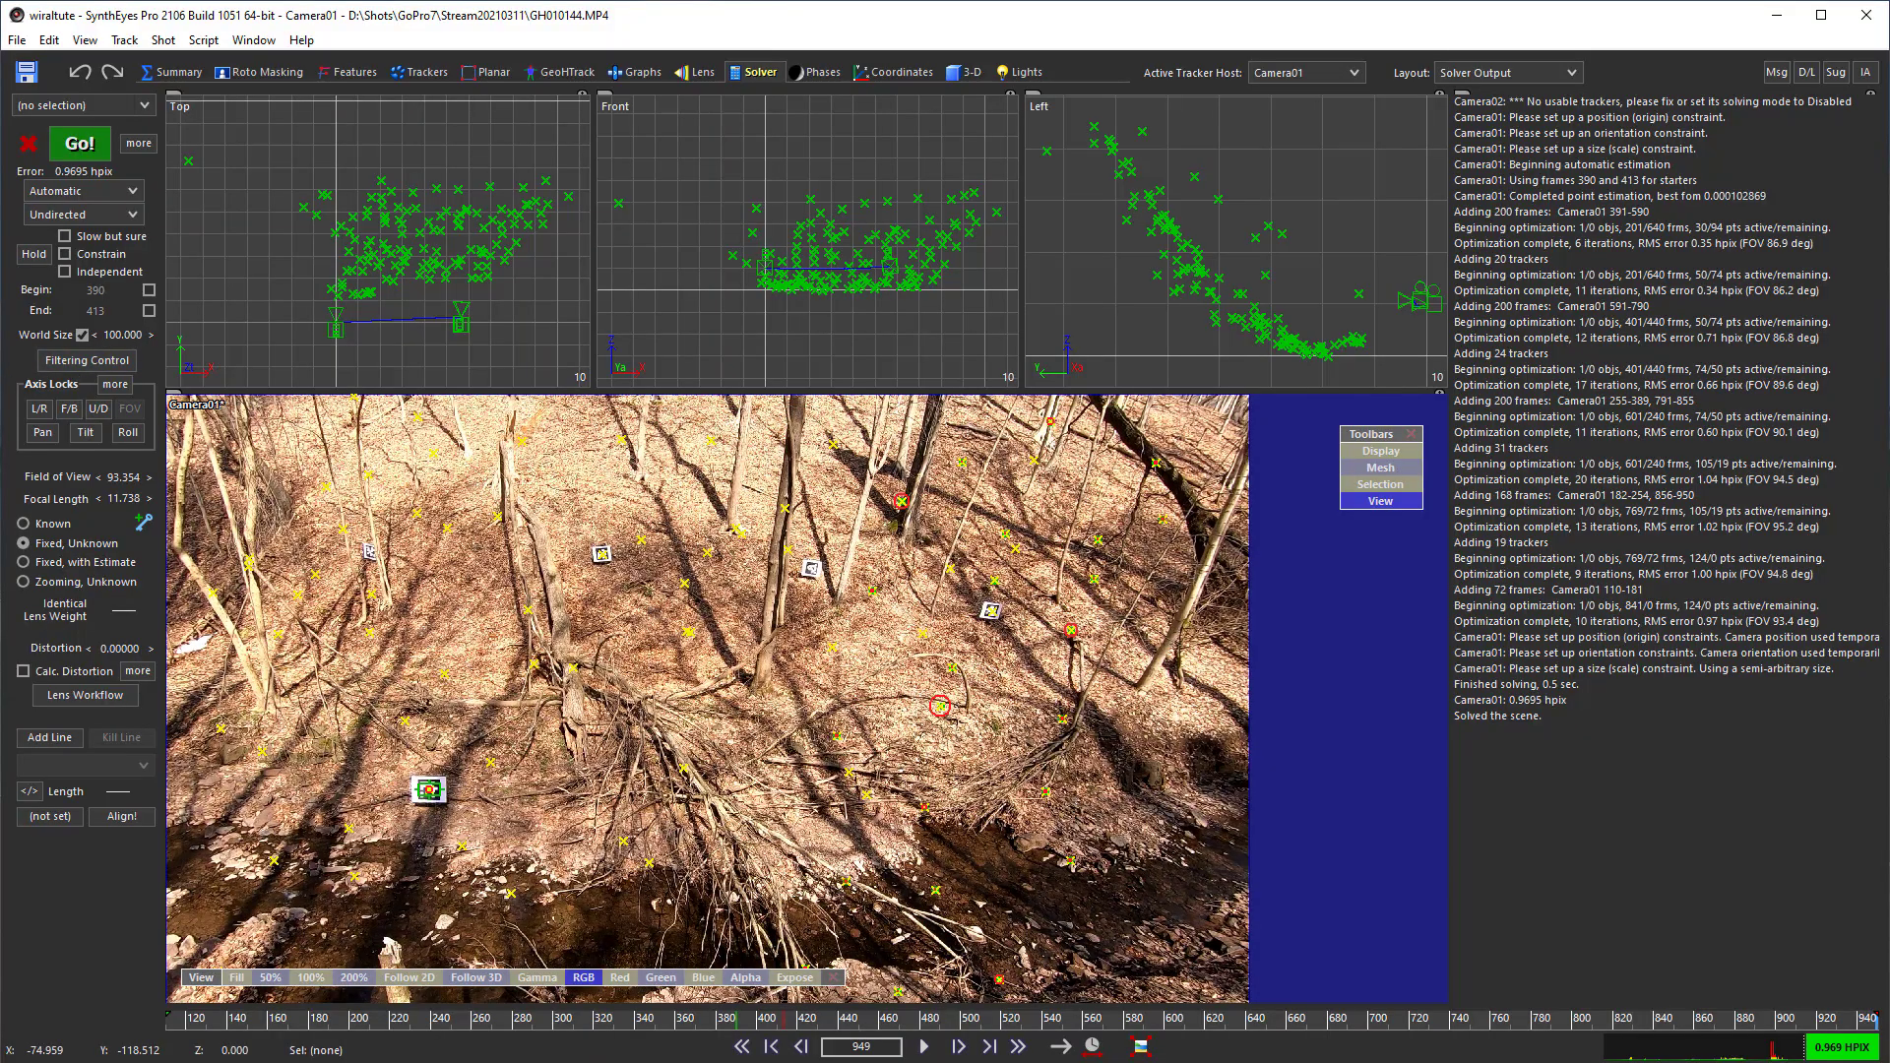
left_click_drag(396, 1020, 1420, 911)
- Make Tracker62 the origin, lock Tracker107 at X 20, and put Tracker84 on the XY plane
left_click(858, 75)
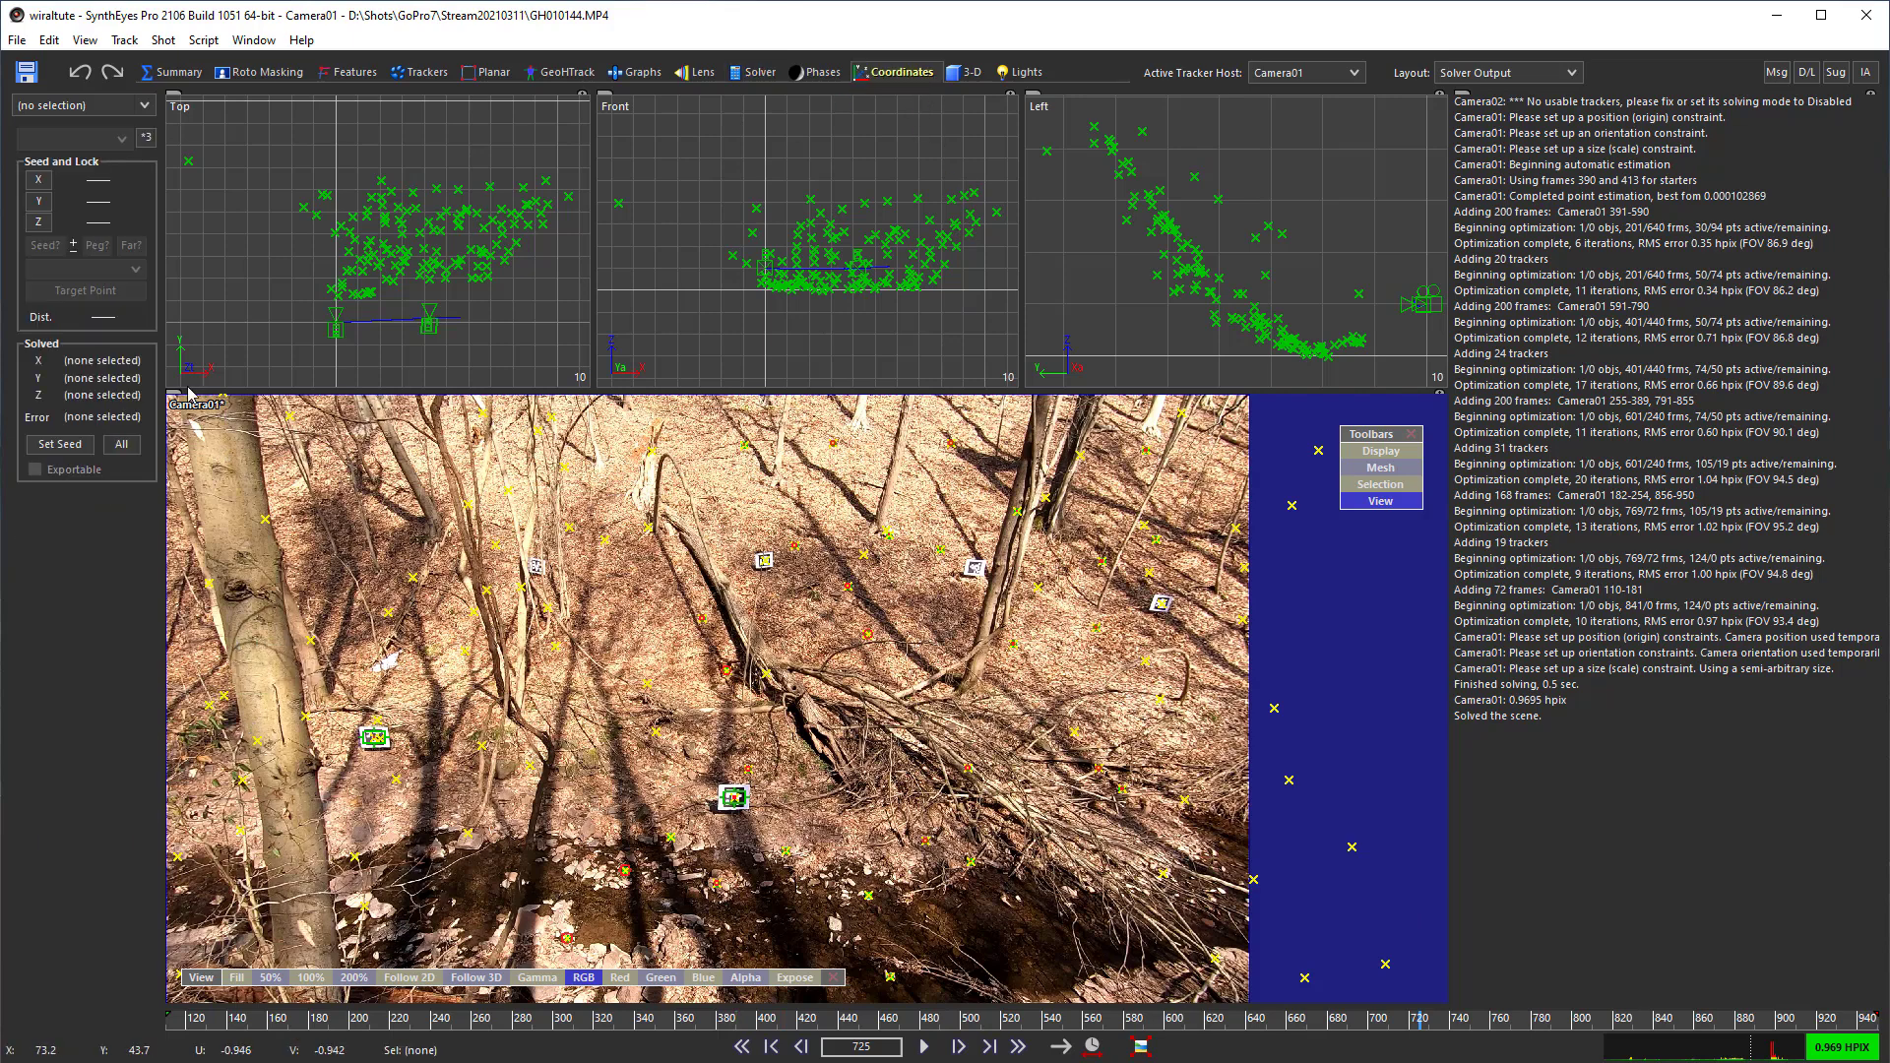
left_click(218, 693)
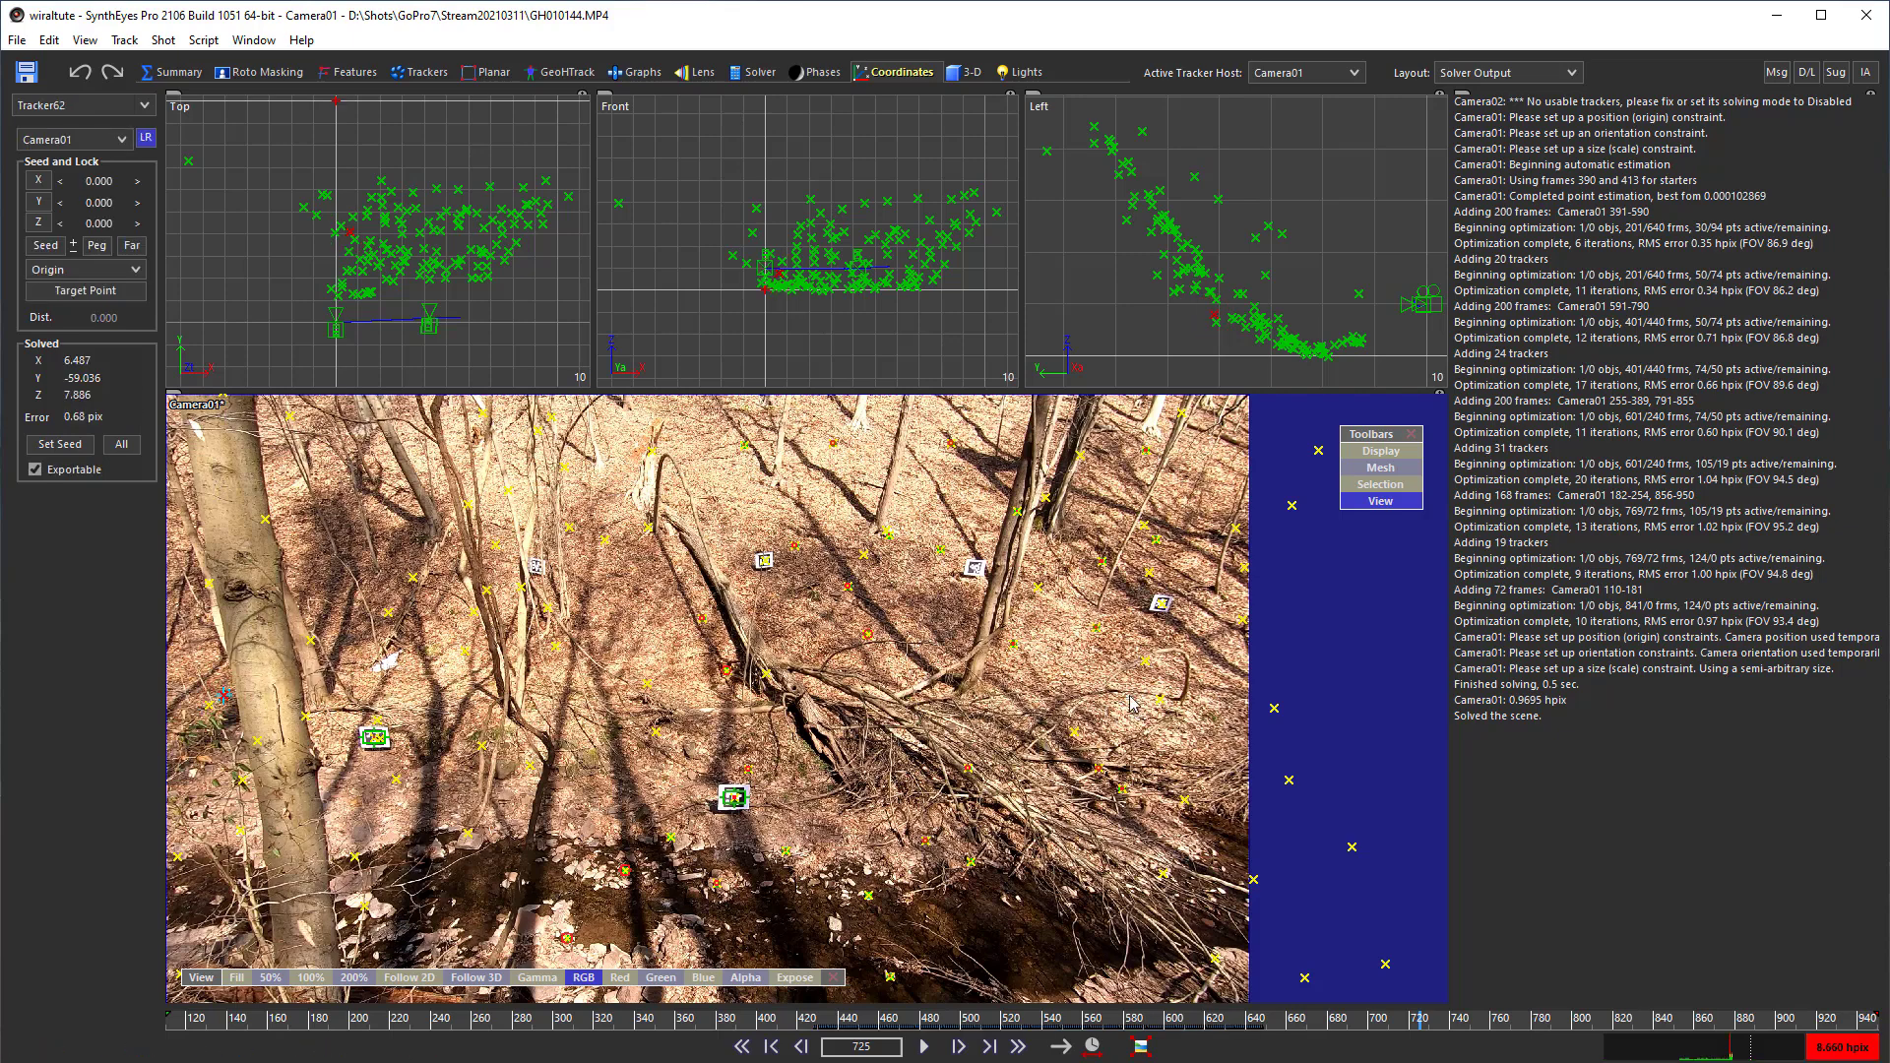
left_click(1162, 697)
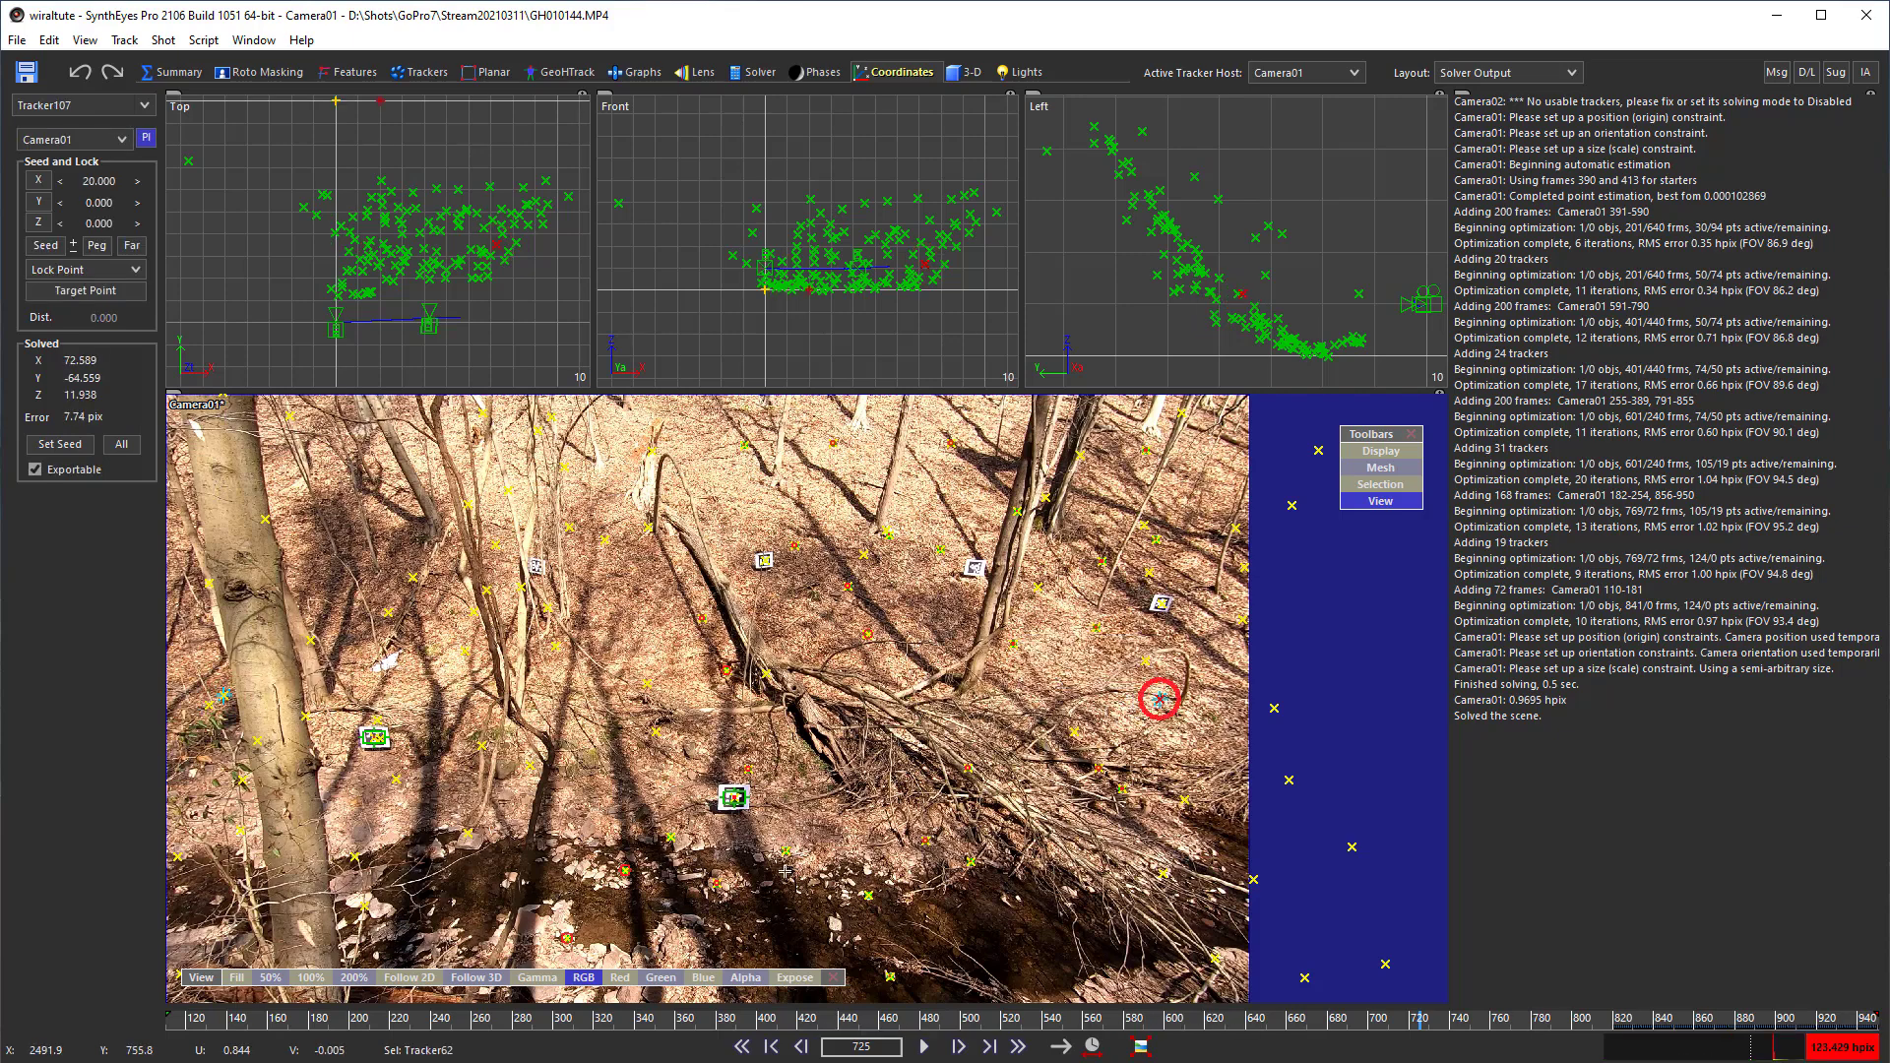
left_click(891, 978)
left_click(1017, 653)
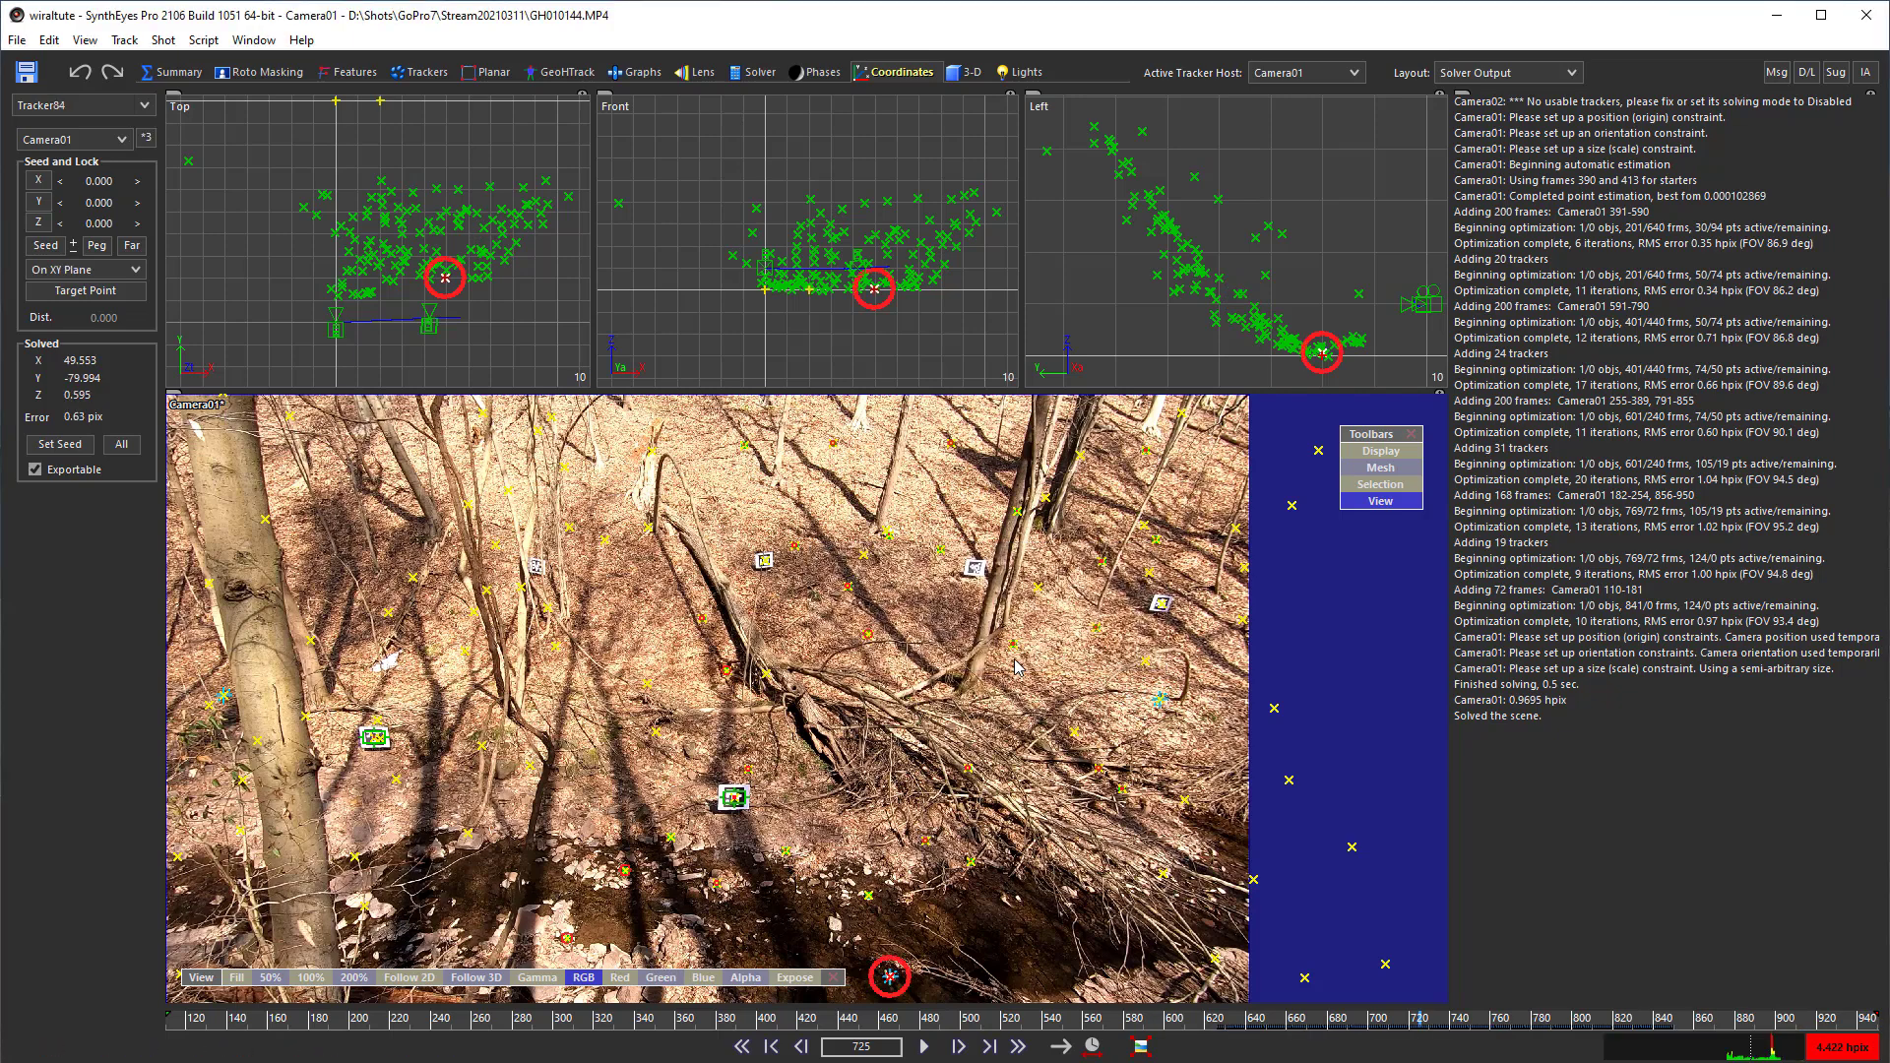
- Re-solve Camera01 with the new coordinate constraints, holding 0.9695 hpix error
left_click(753, 72)
left_click(85, 161)
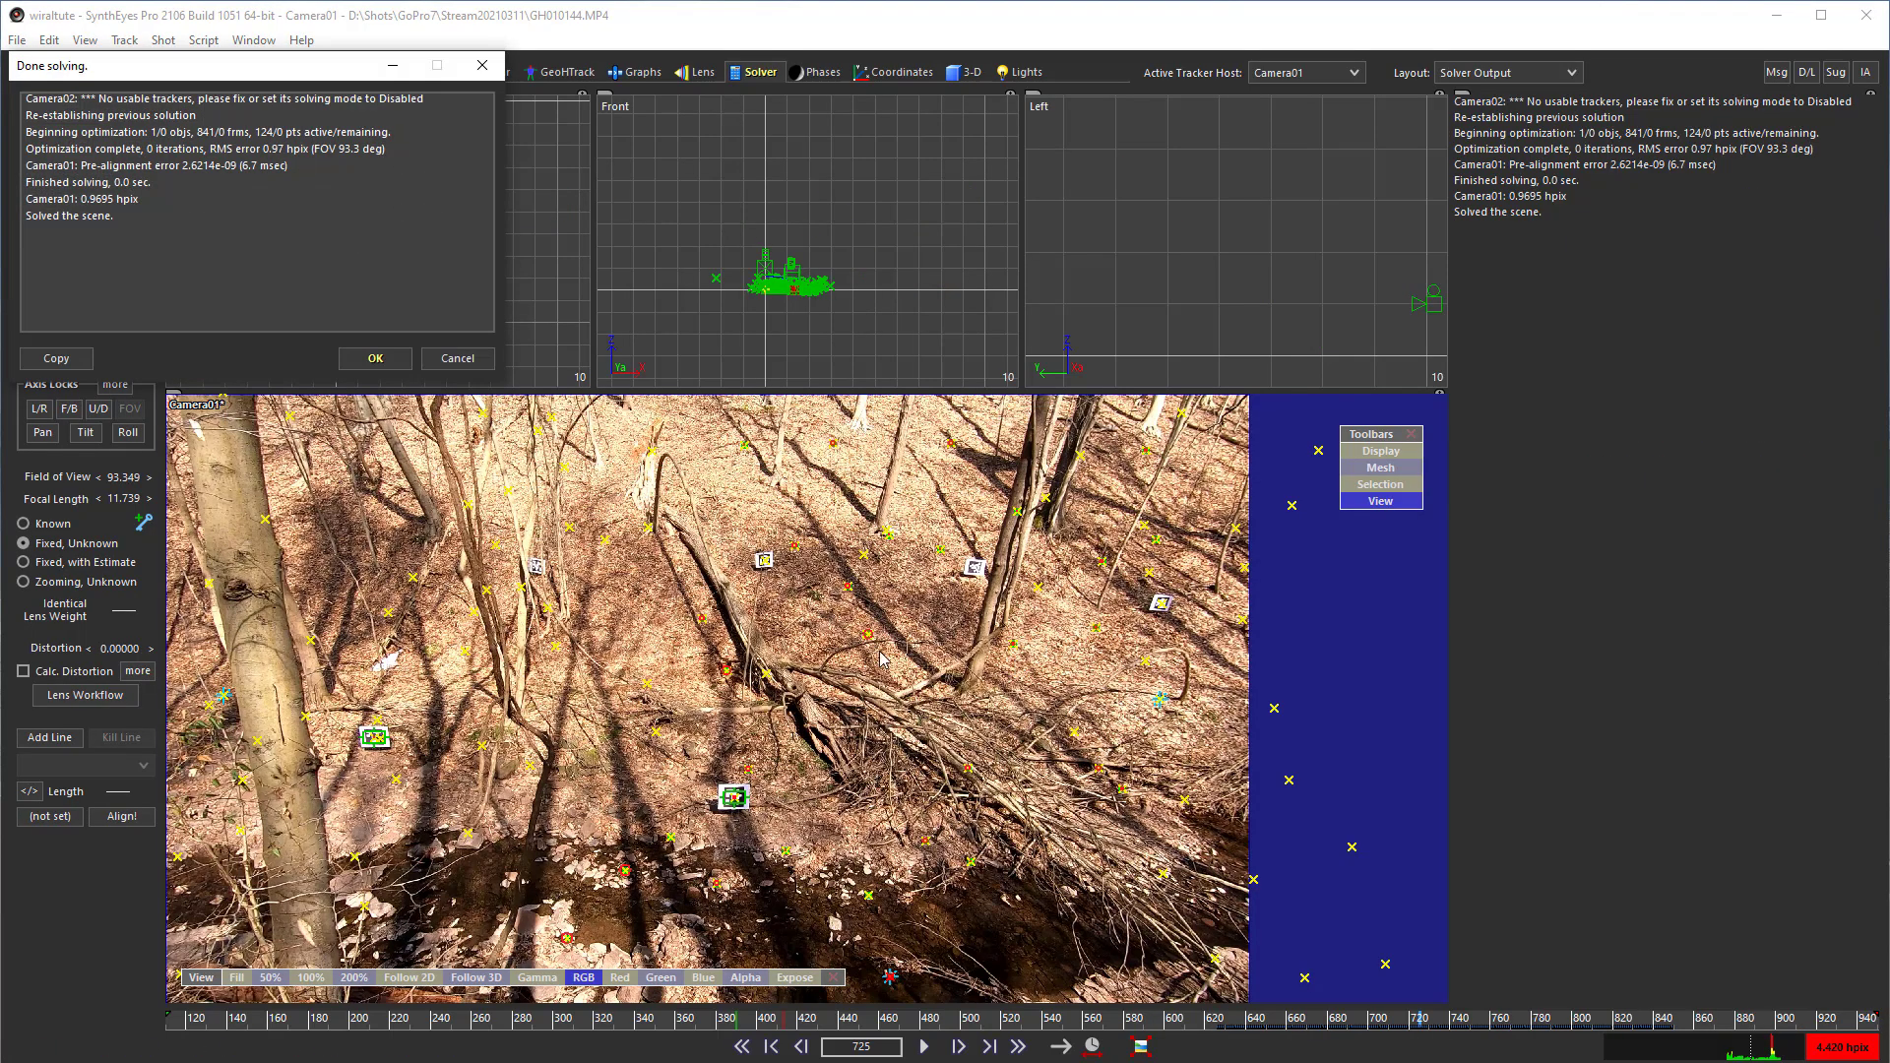
left_click(375, 360)
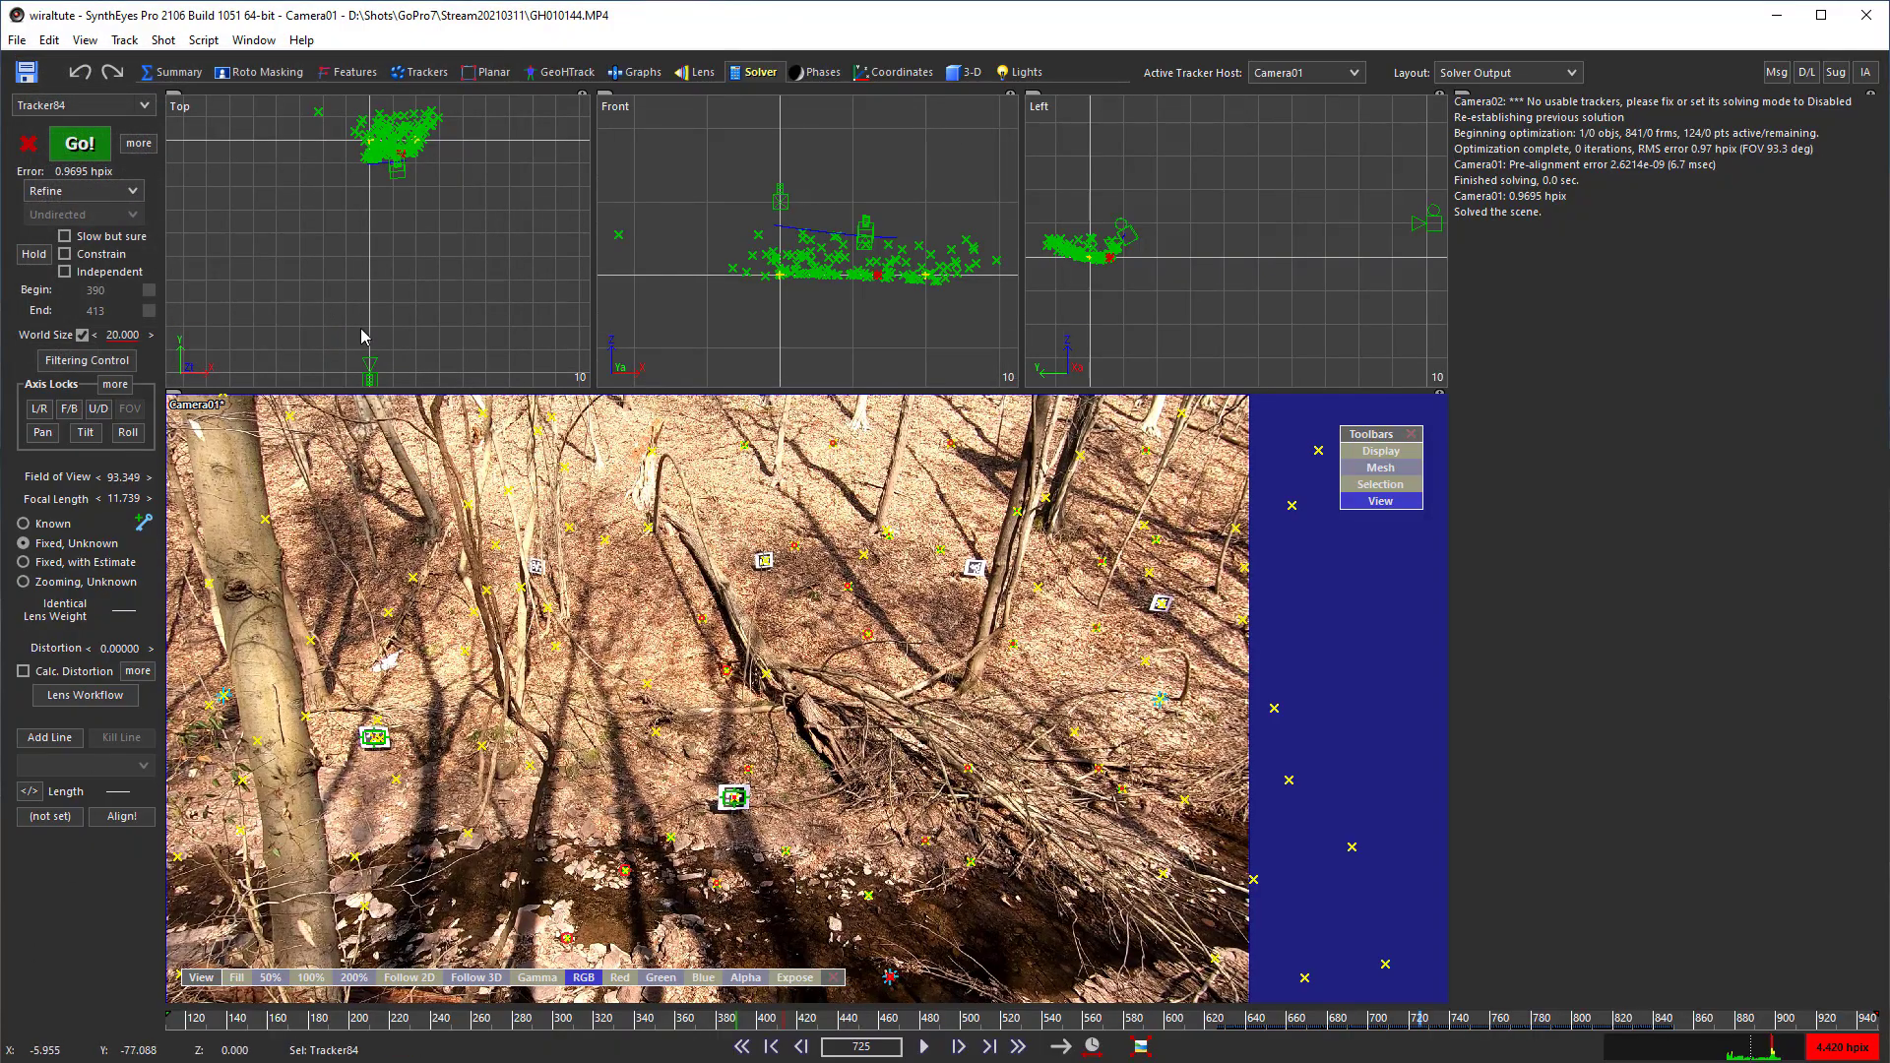
- Play the solved shot and change Camera01's solver mode from Refine to Disabled
key("space")
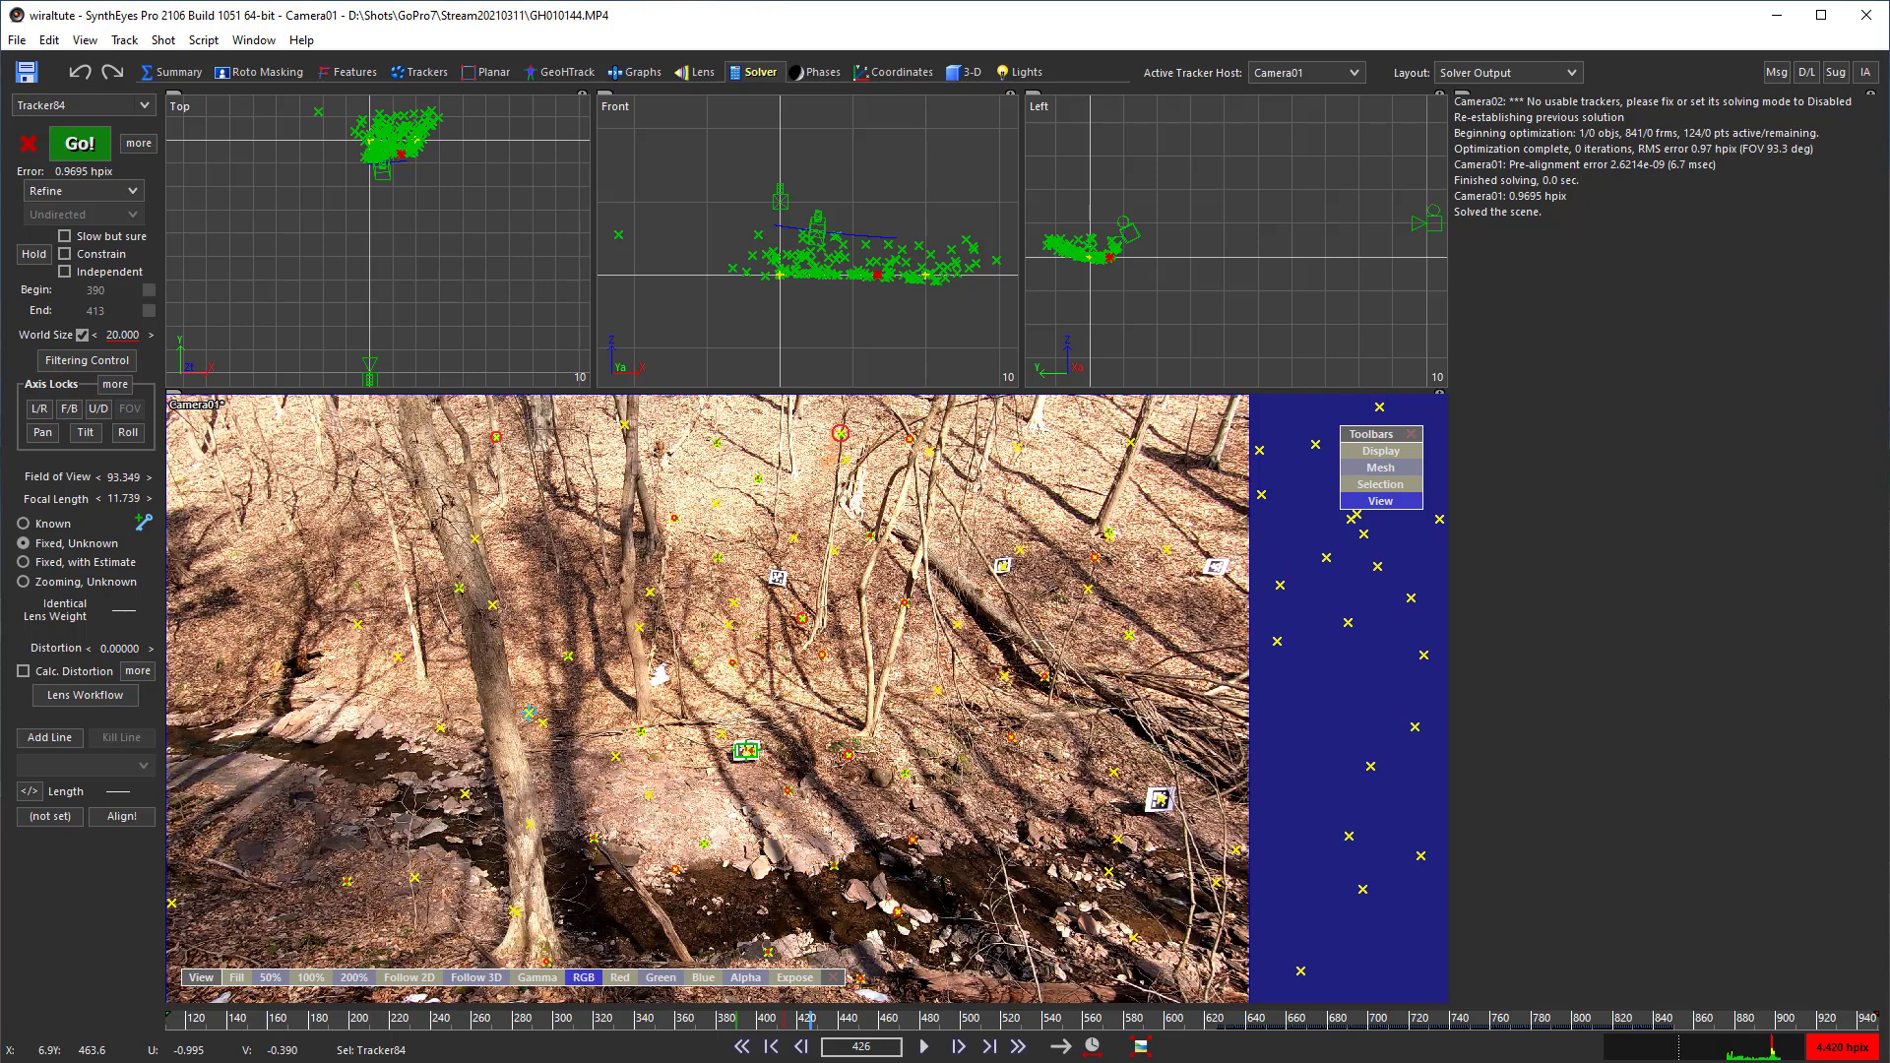
left_click(46, 197)
left_click(49, 213)
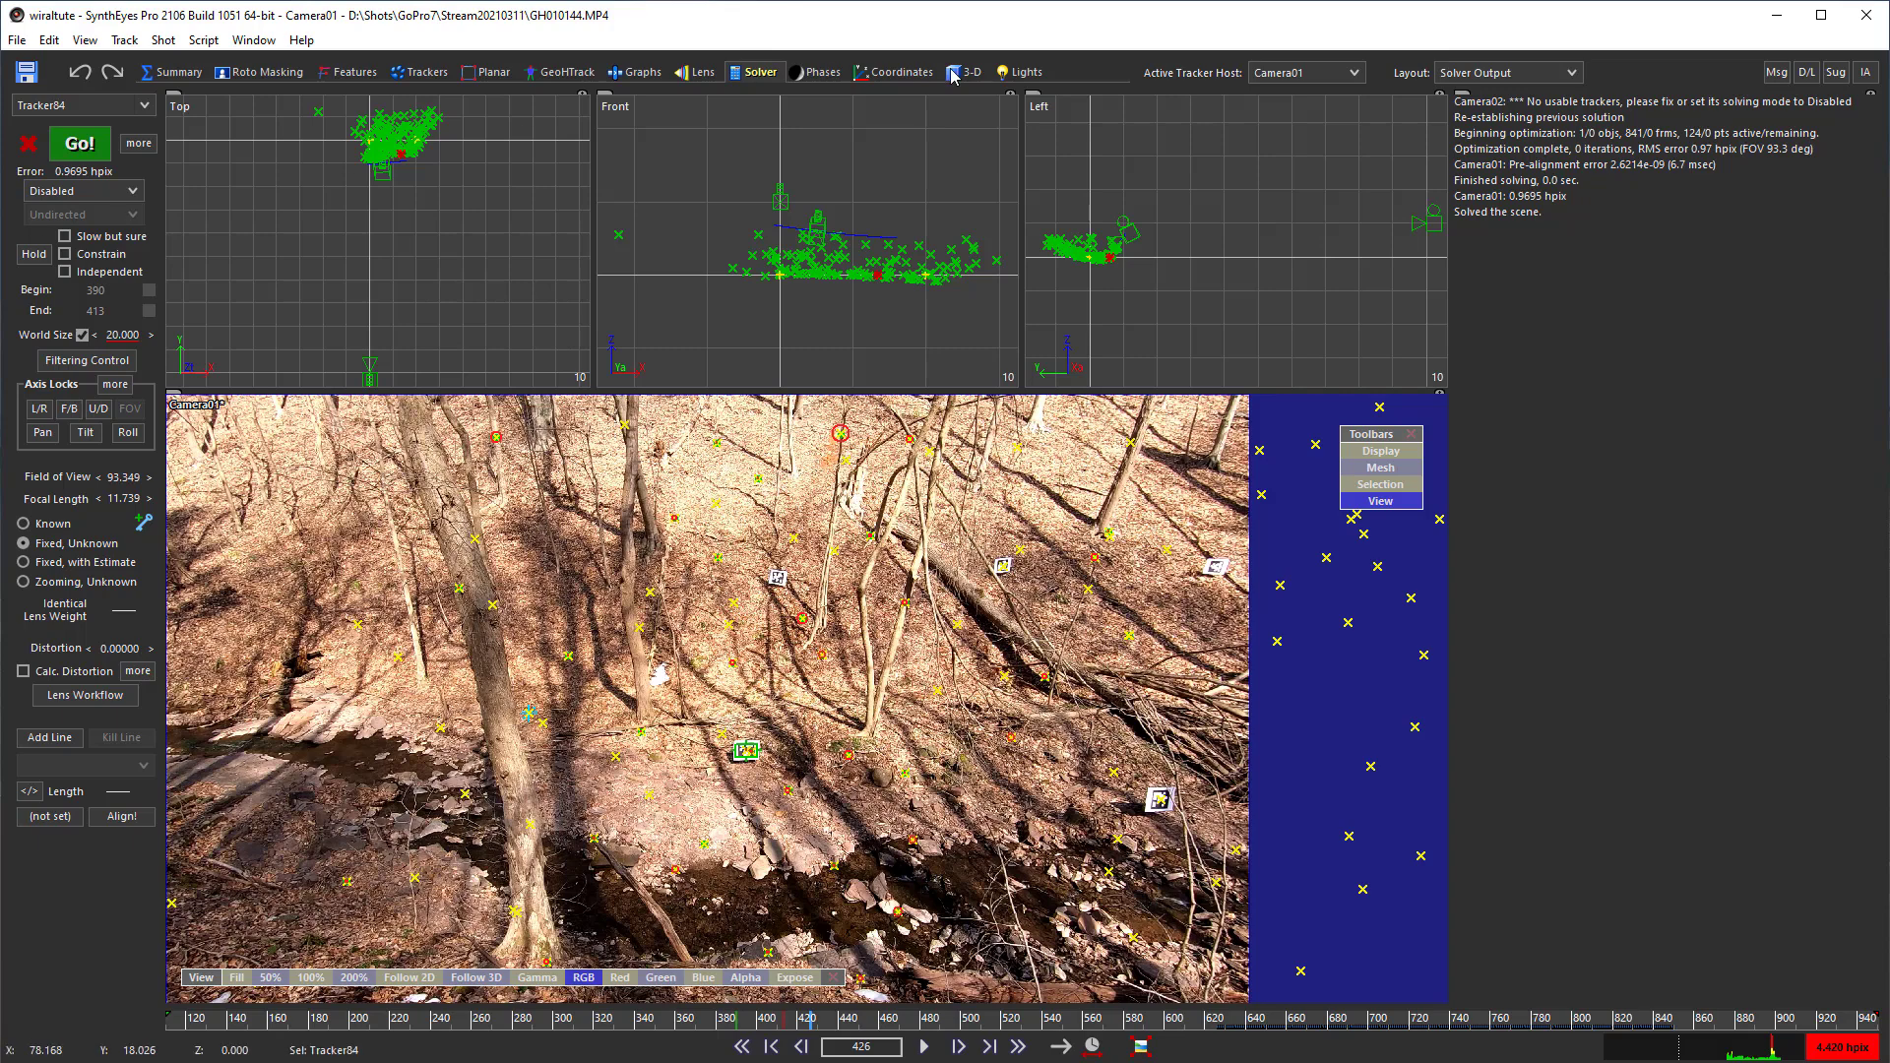
left_click(1286, 75)
- Select Camera02 and auto-track GH010150.MP4 from the Summary room across all 1846 frames
left_click(1270, 115)
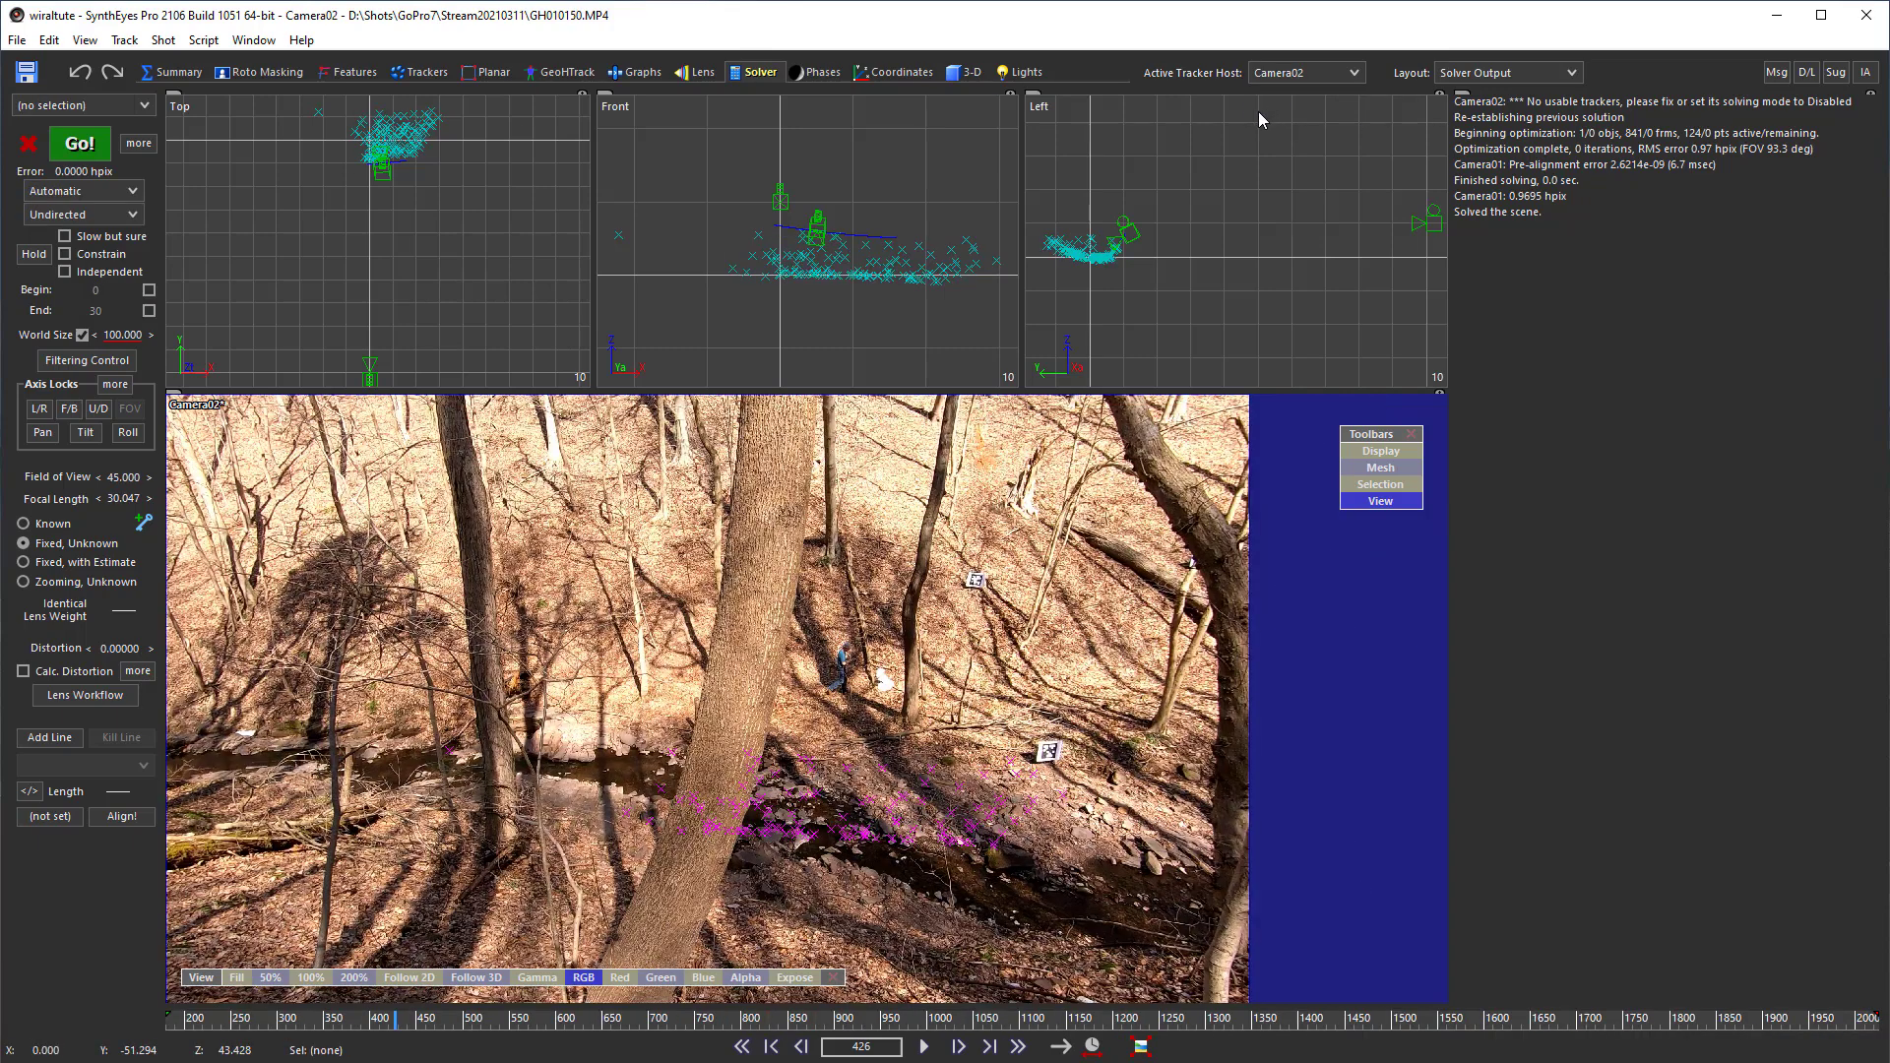
left_click(167, 79)
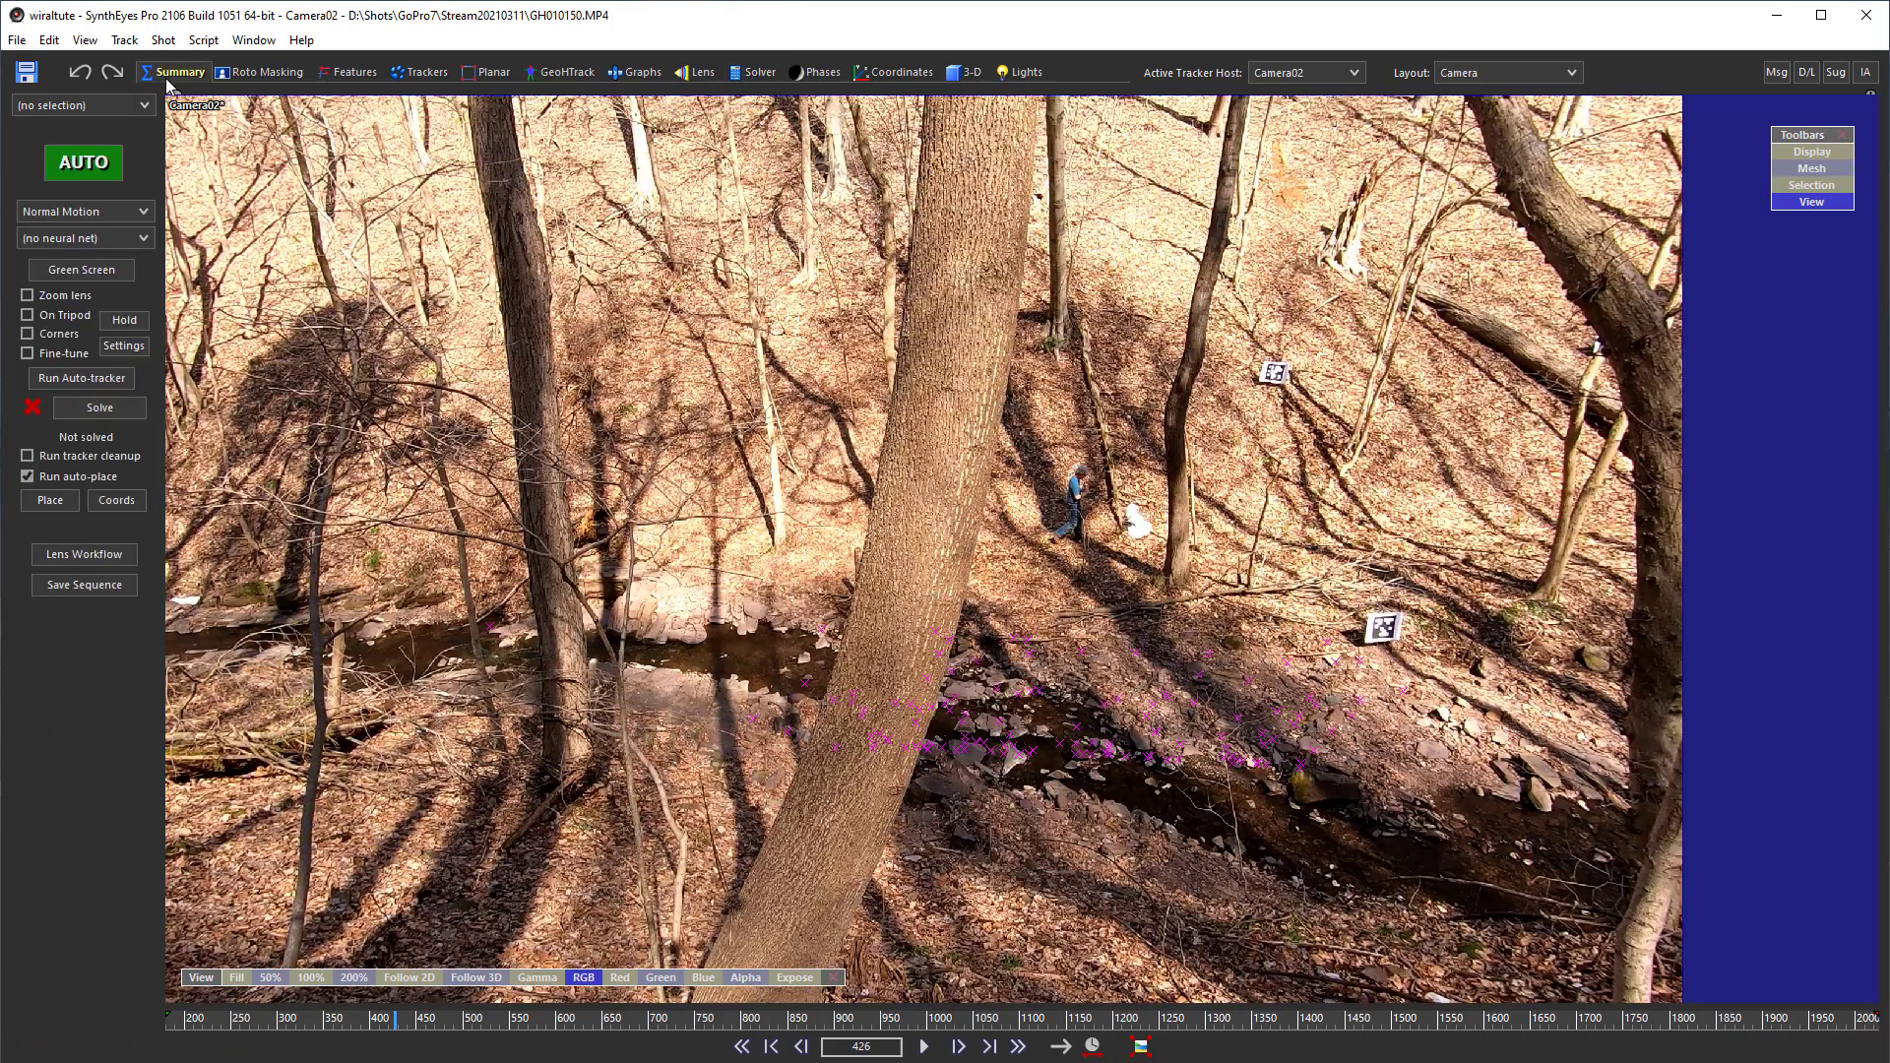
left_click(59, 379)
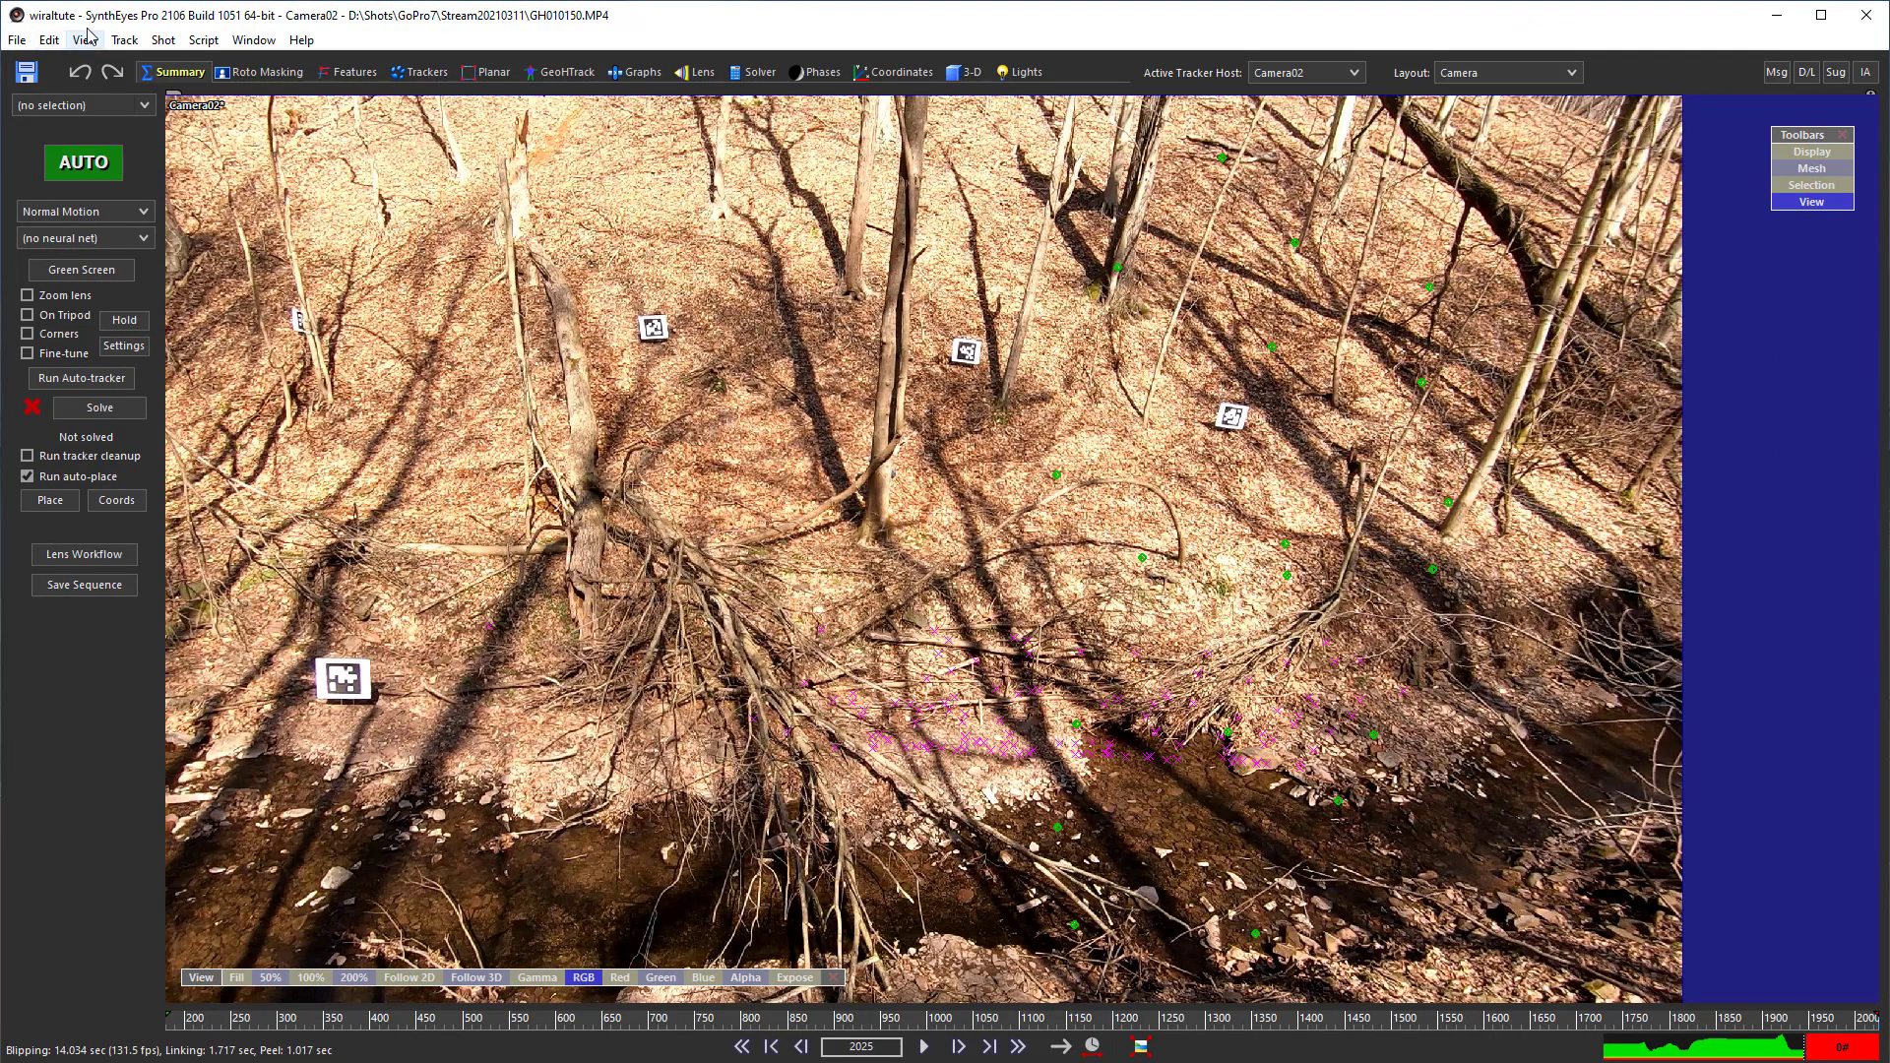
- Run the AprilTags Detector on Camera02 with Make link, creating 5 tag trackers and 3 links
left_click(124, 39)
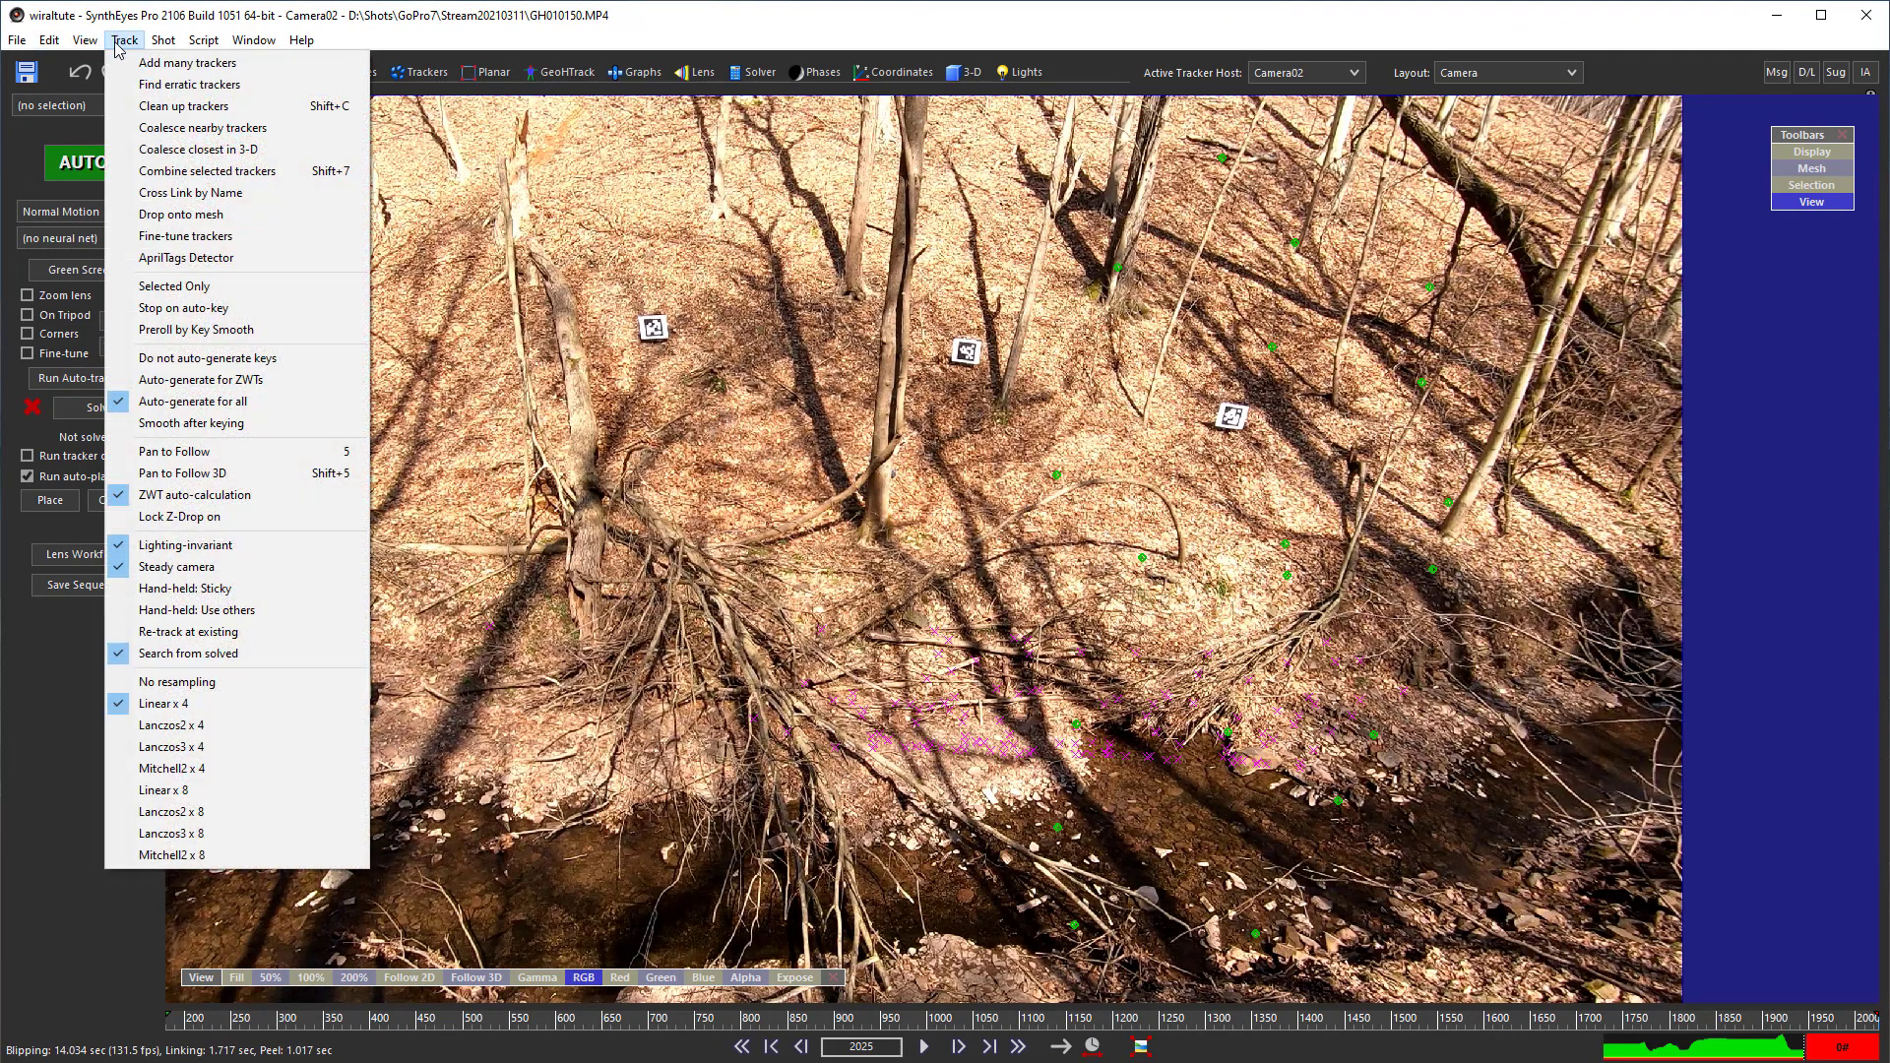
left_click(163, 258)
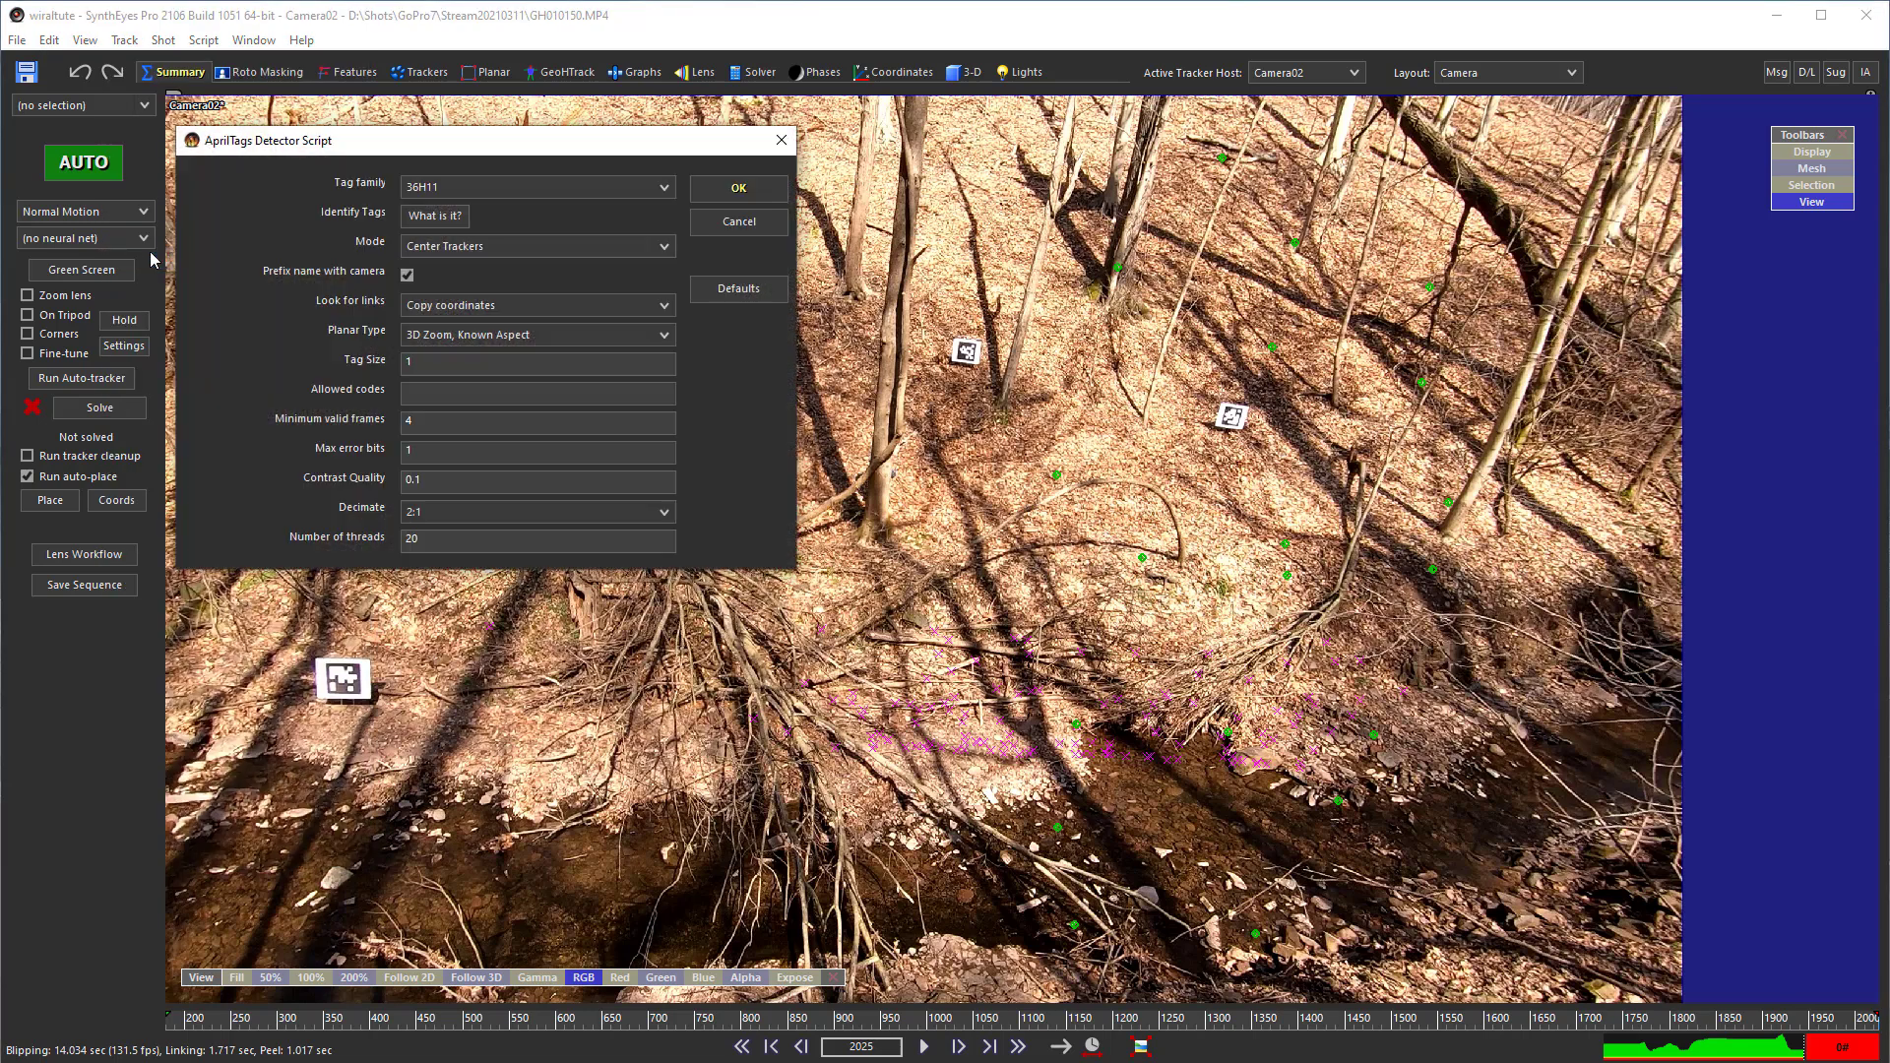
left_click(542, 304)
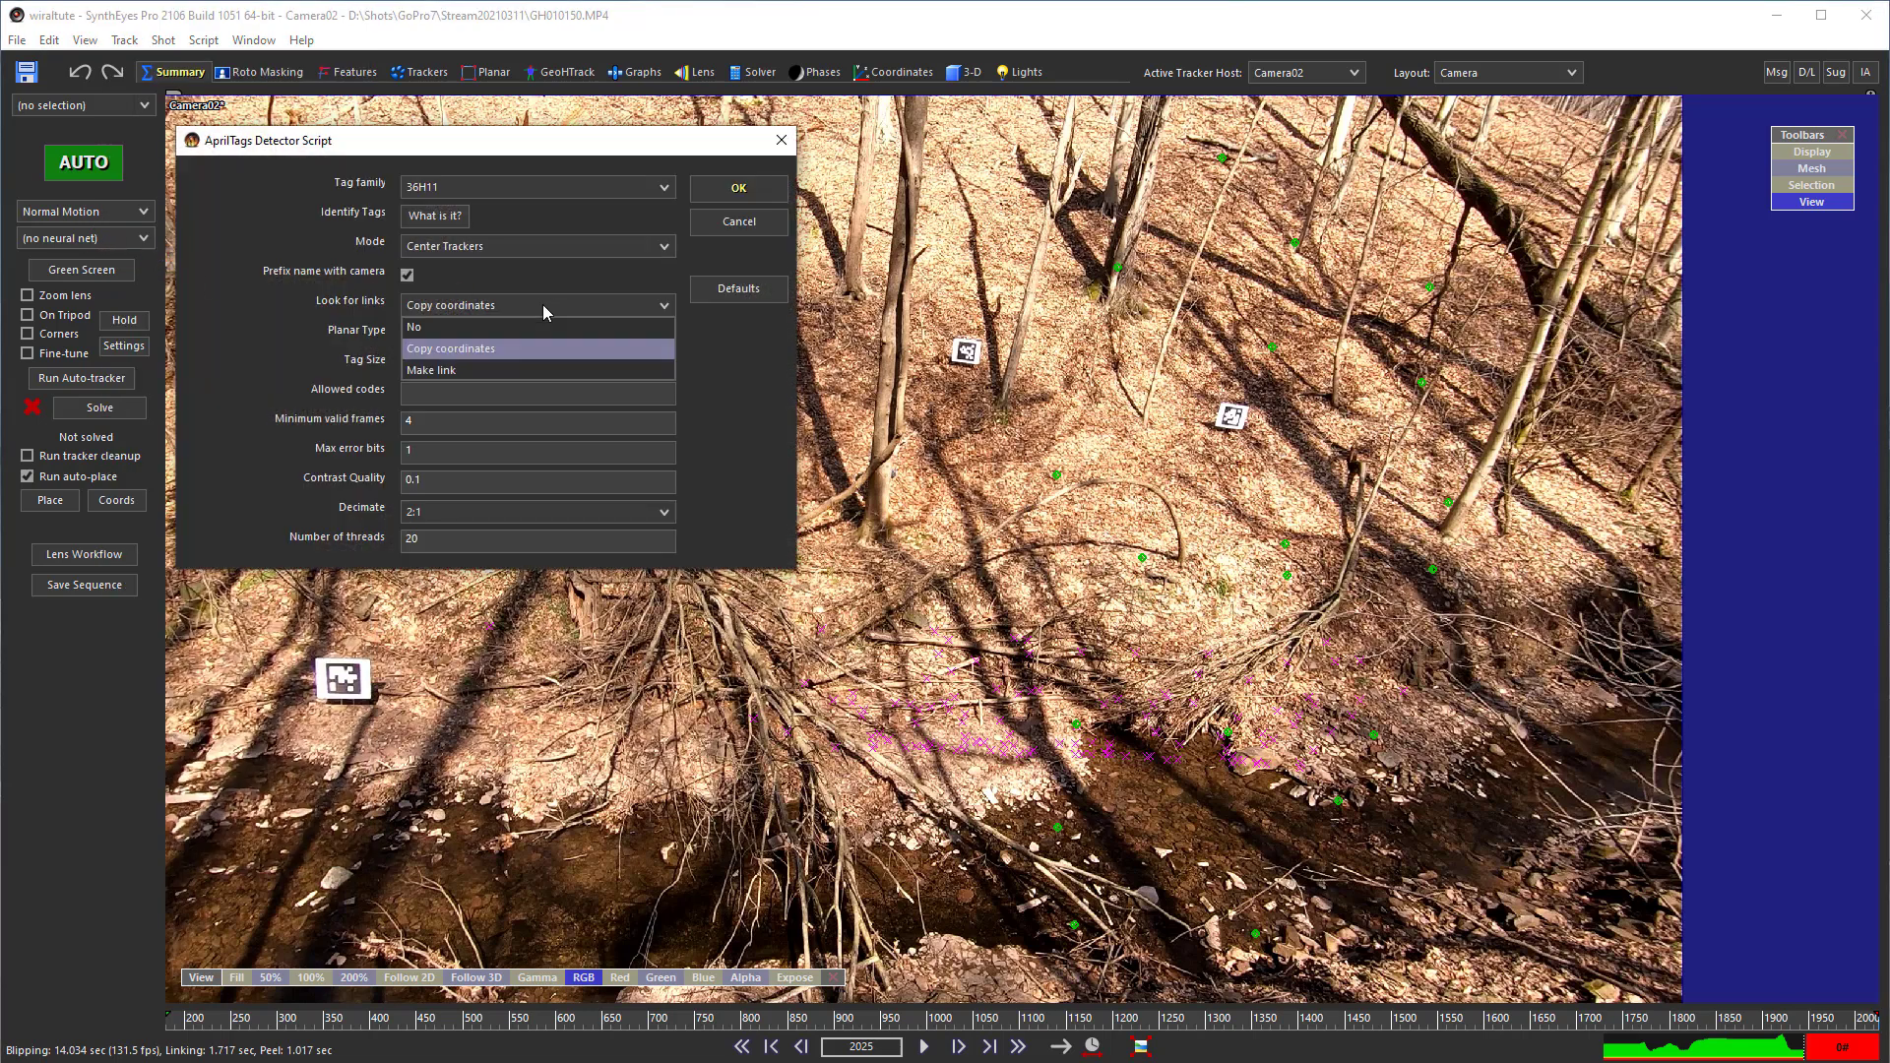
left_click(481, 370)
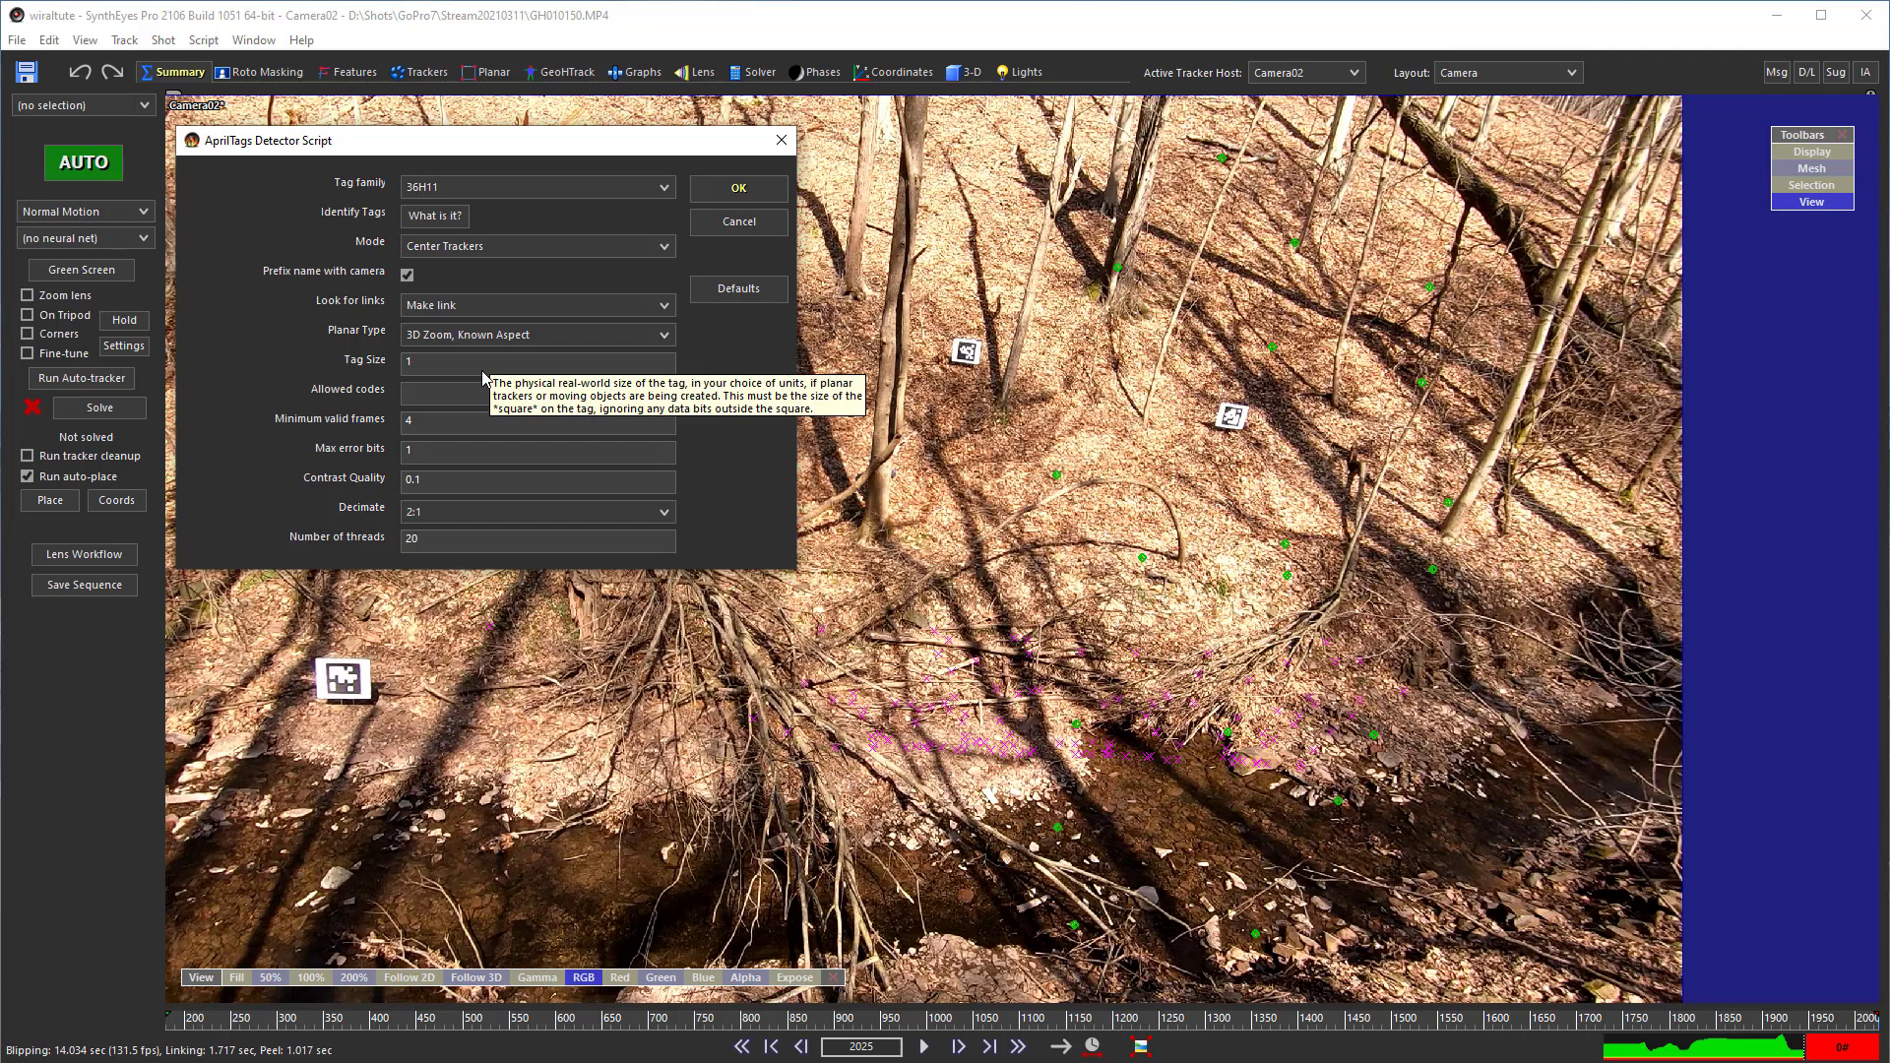
left_click(720, 198)
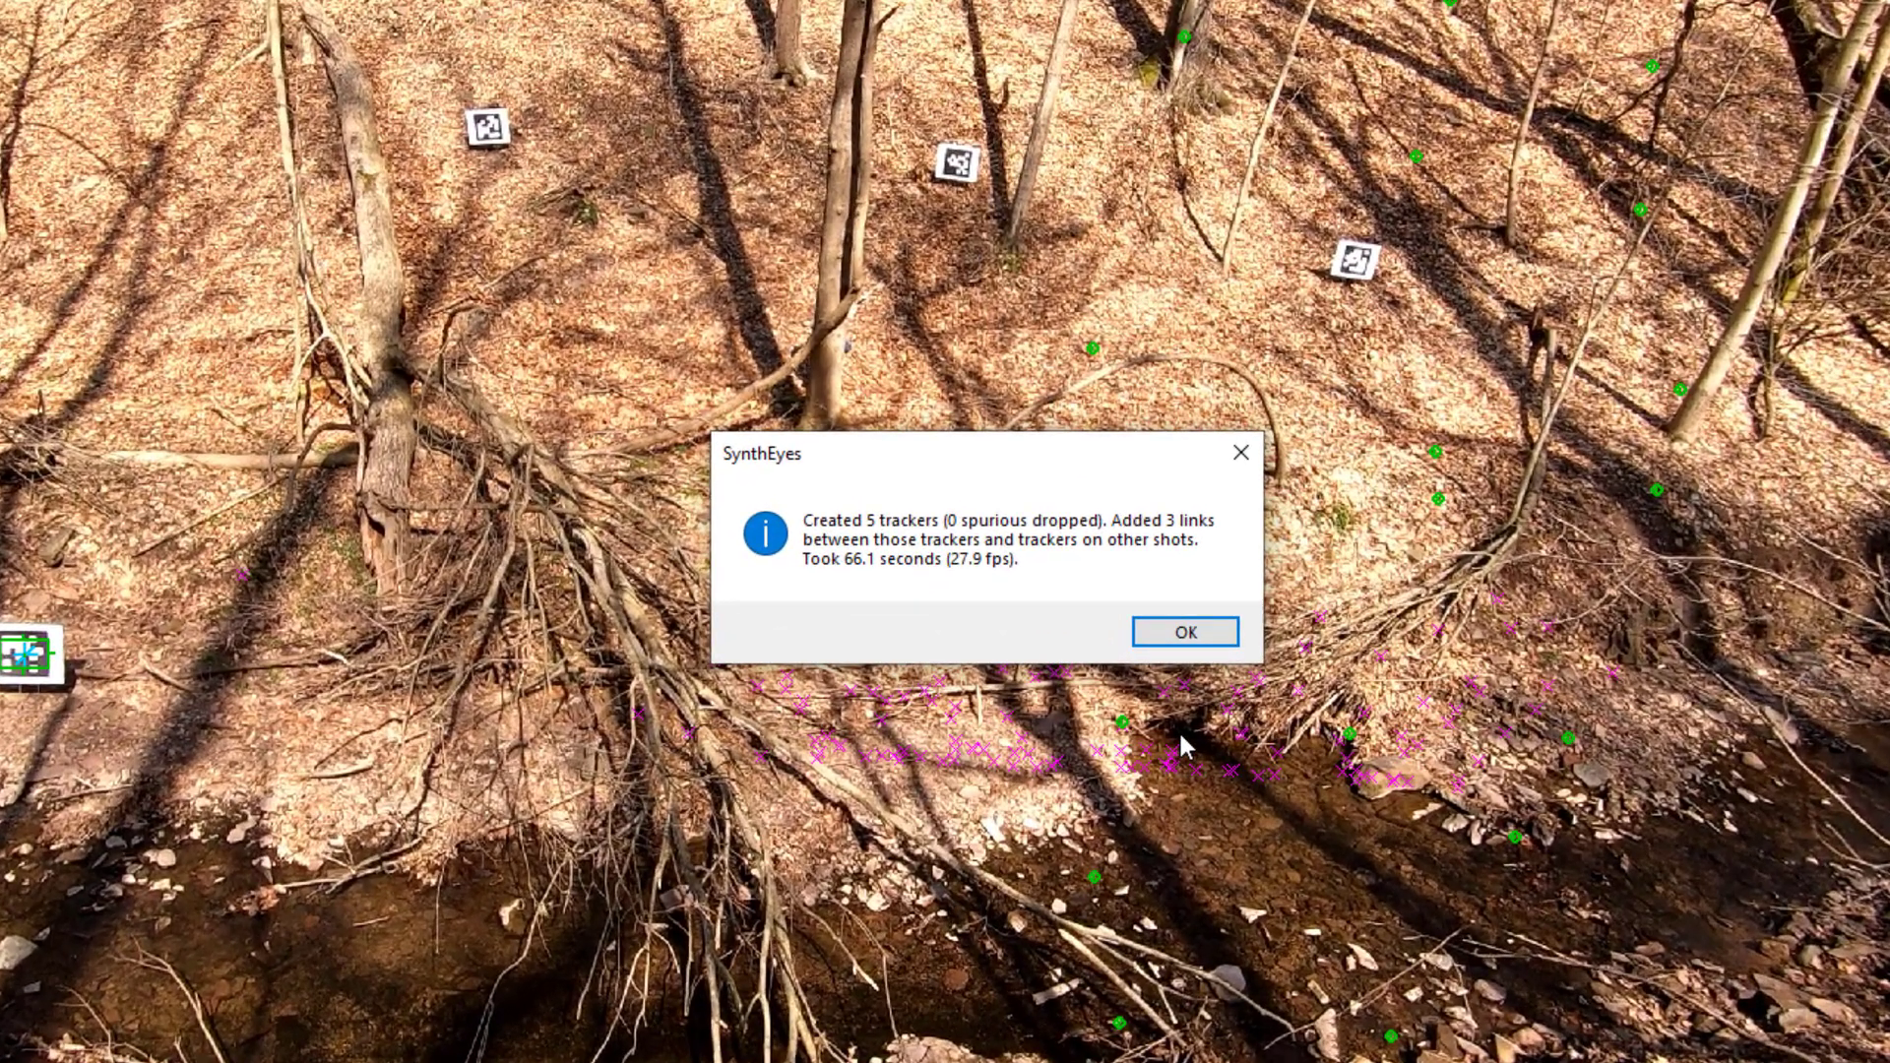
left_click(1185, 632)
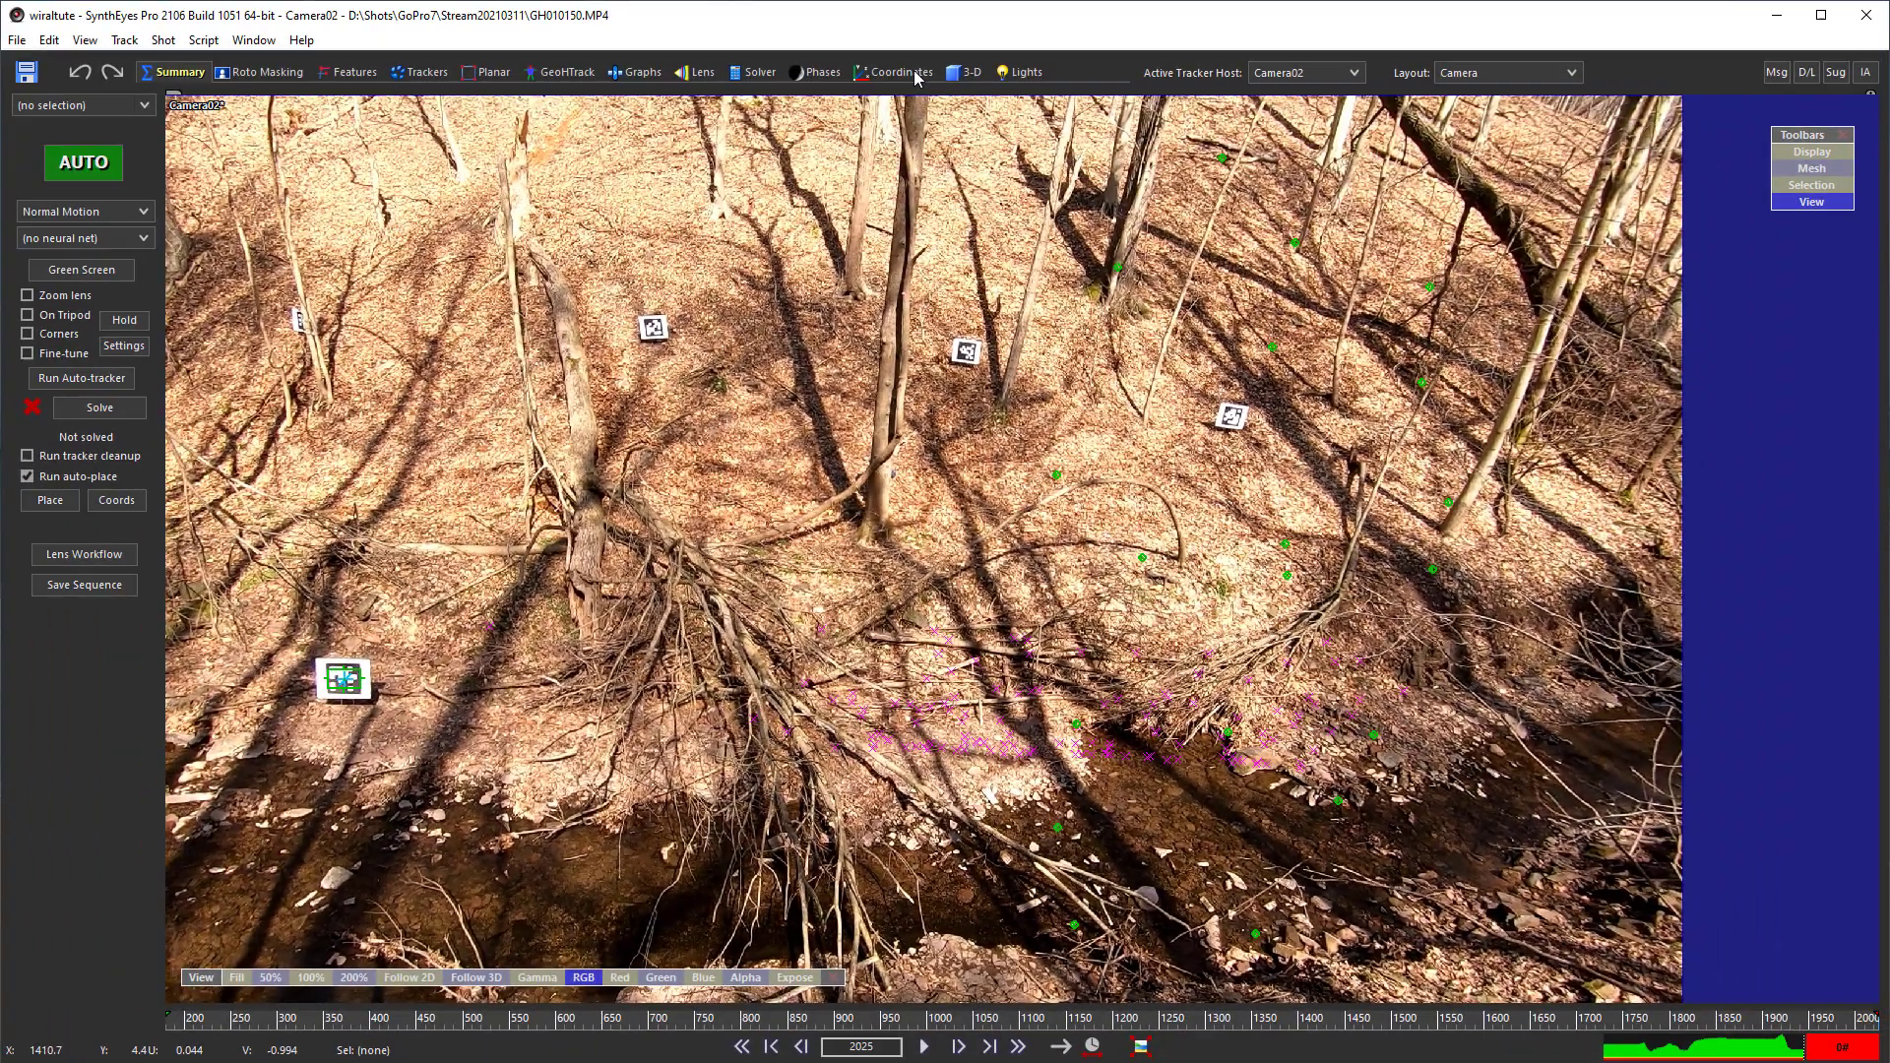
- Open the Coordinates room's Constrained Pts table showing Cam02Tag2–4 locked to Cam01Tag2–4
left_click(906, 74)
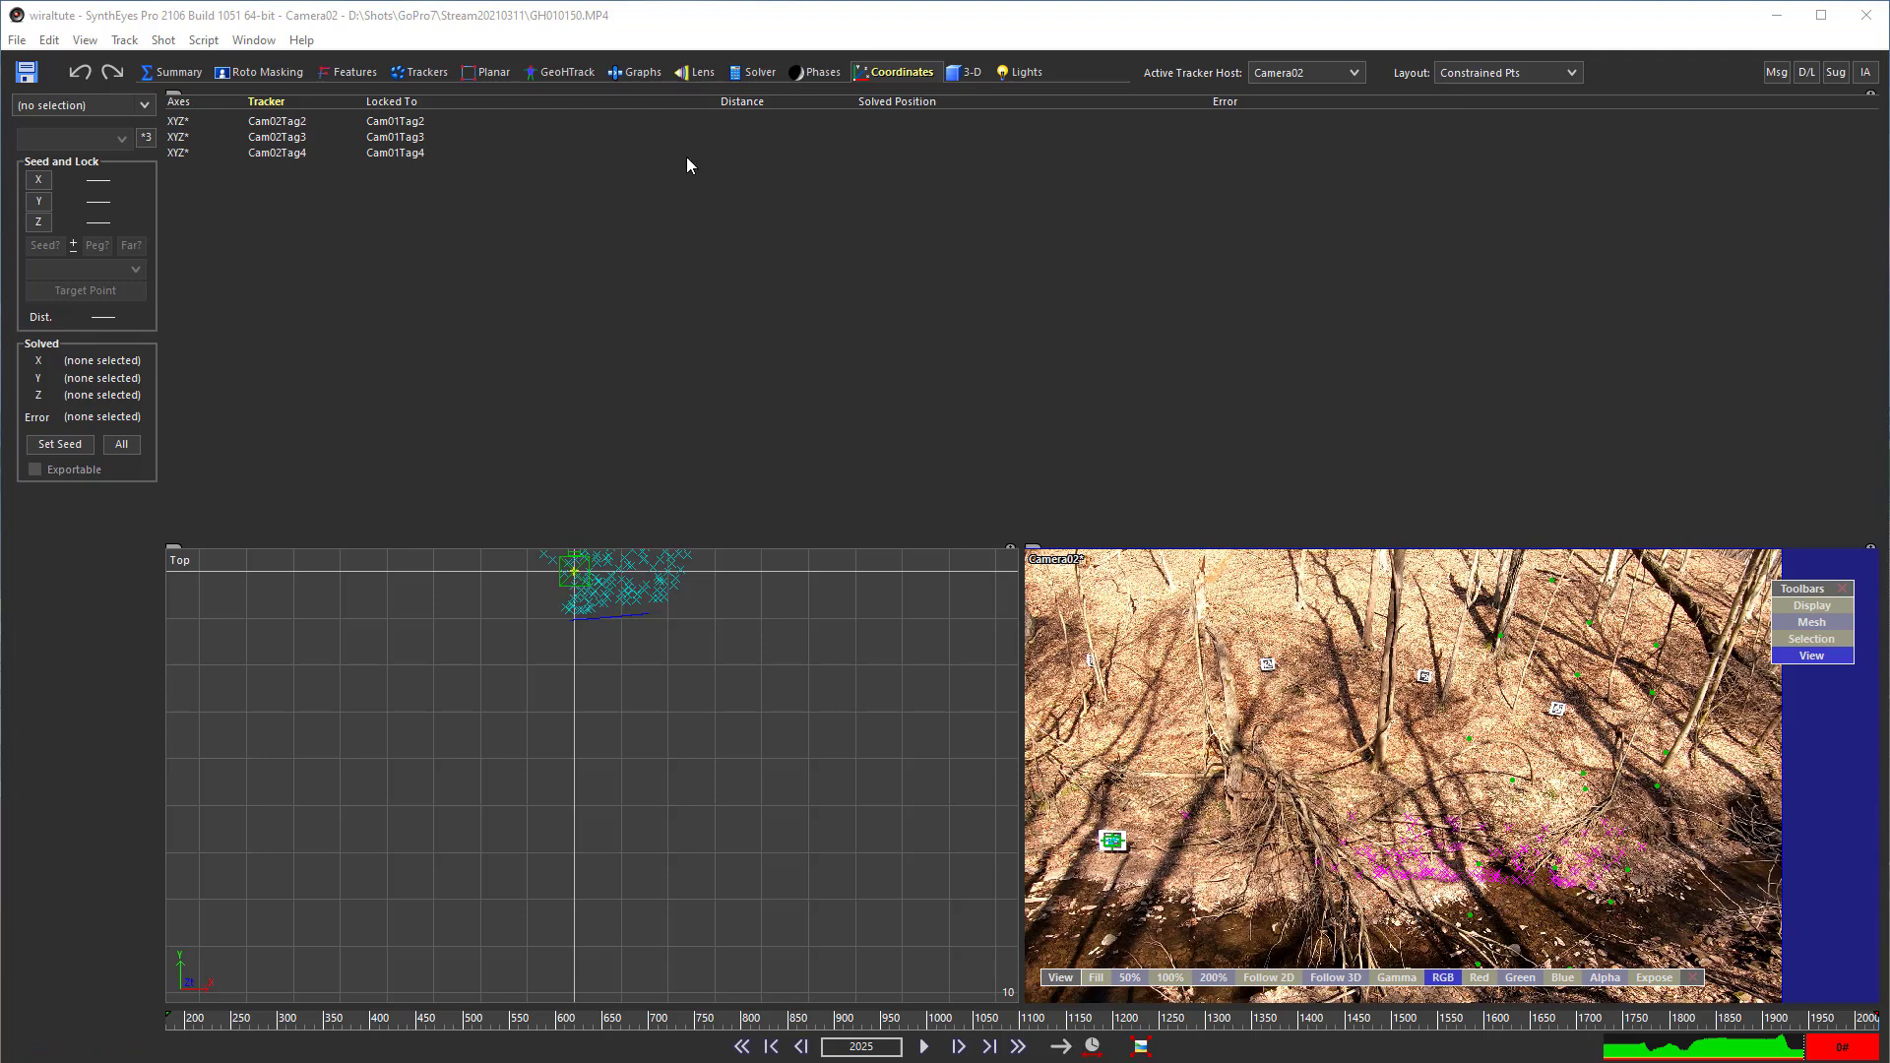
- Solve Camera02 to 0.3588 hpix and review its three tag trackers' 0.107–0.164 errors
left_click(760, 72)
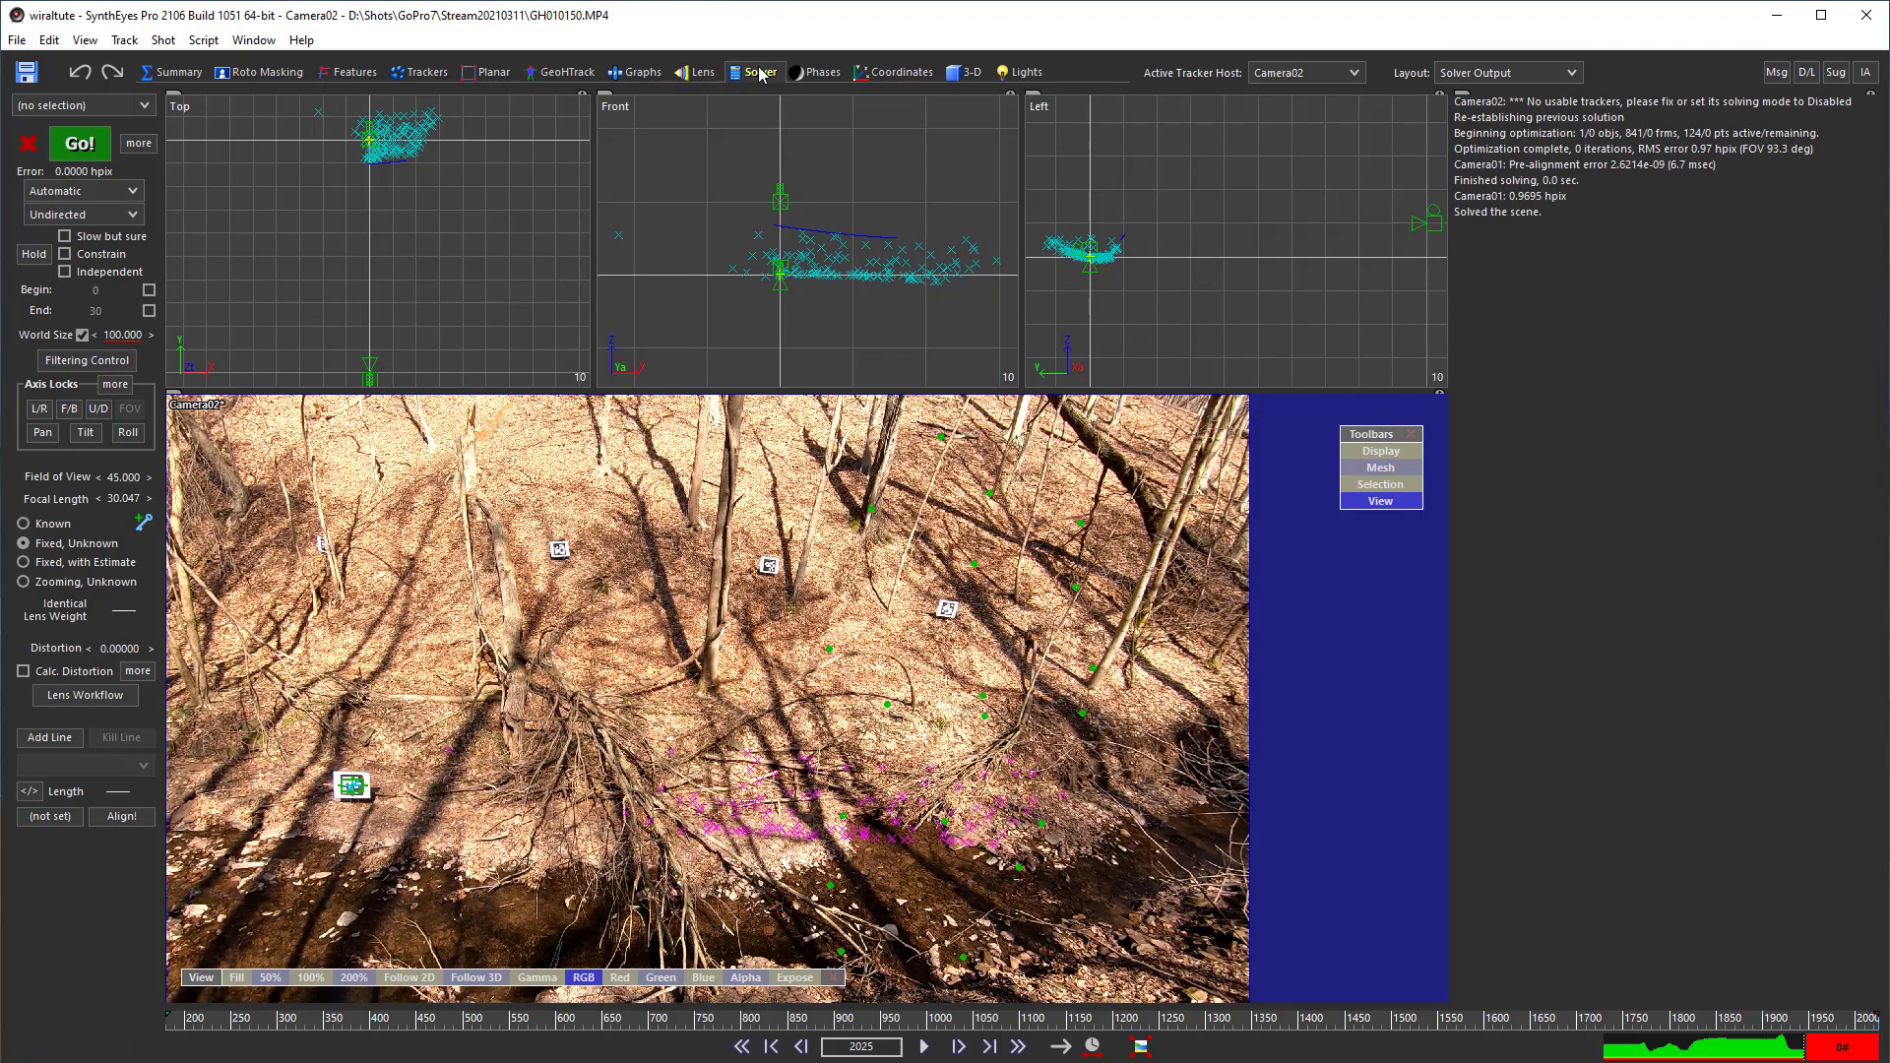
left_click(81, 144)
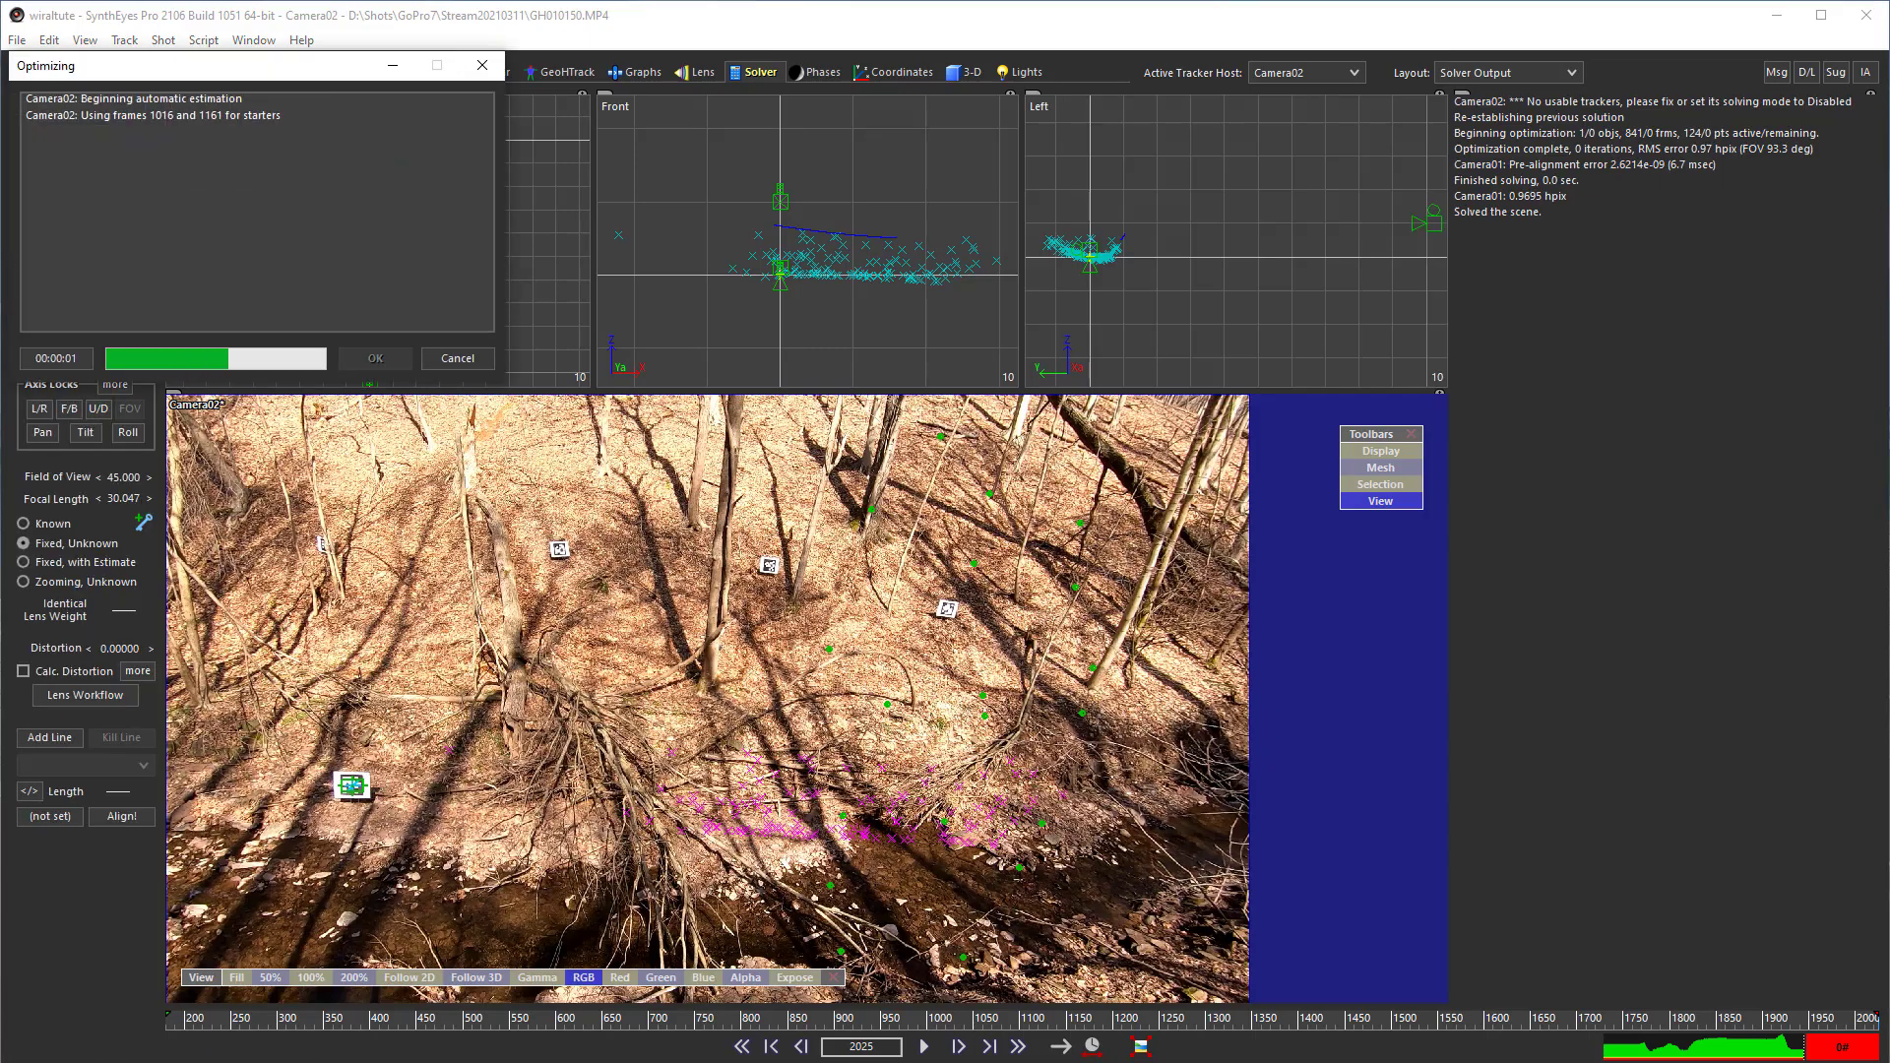
left_click(375, 359)
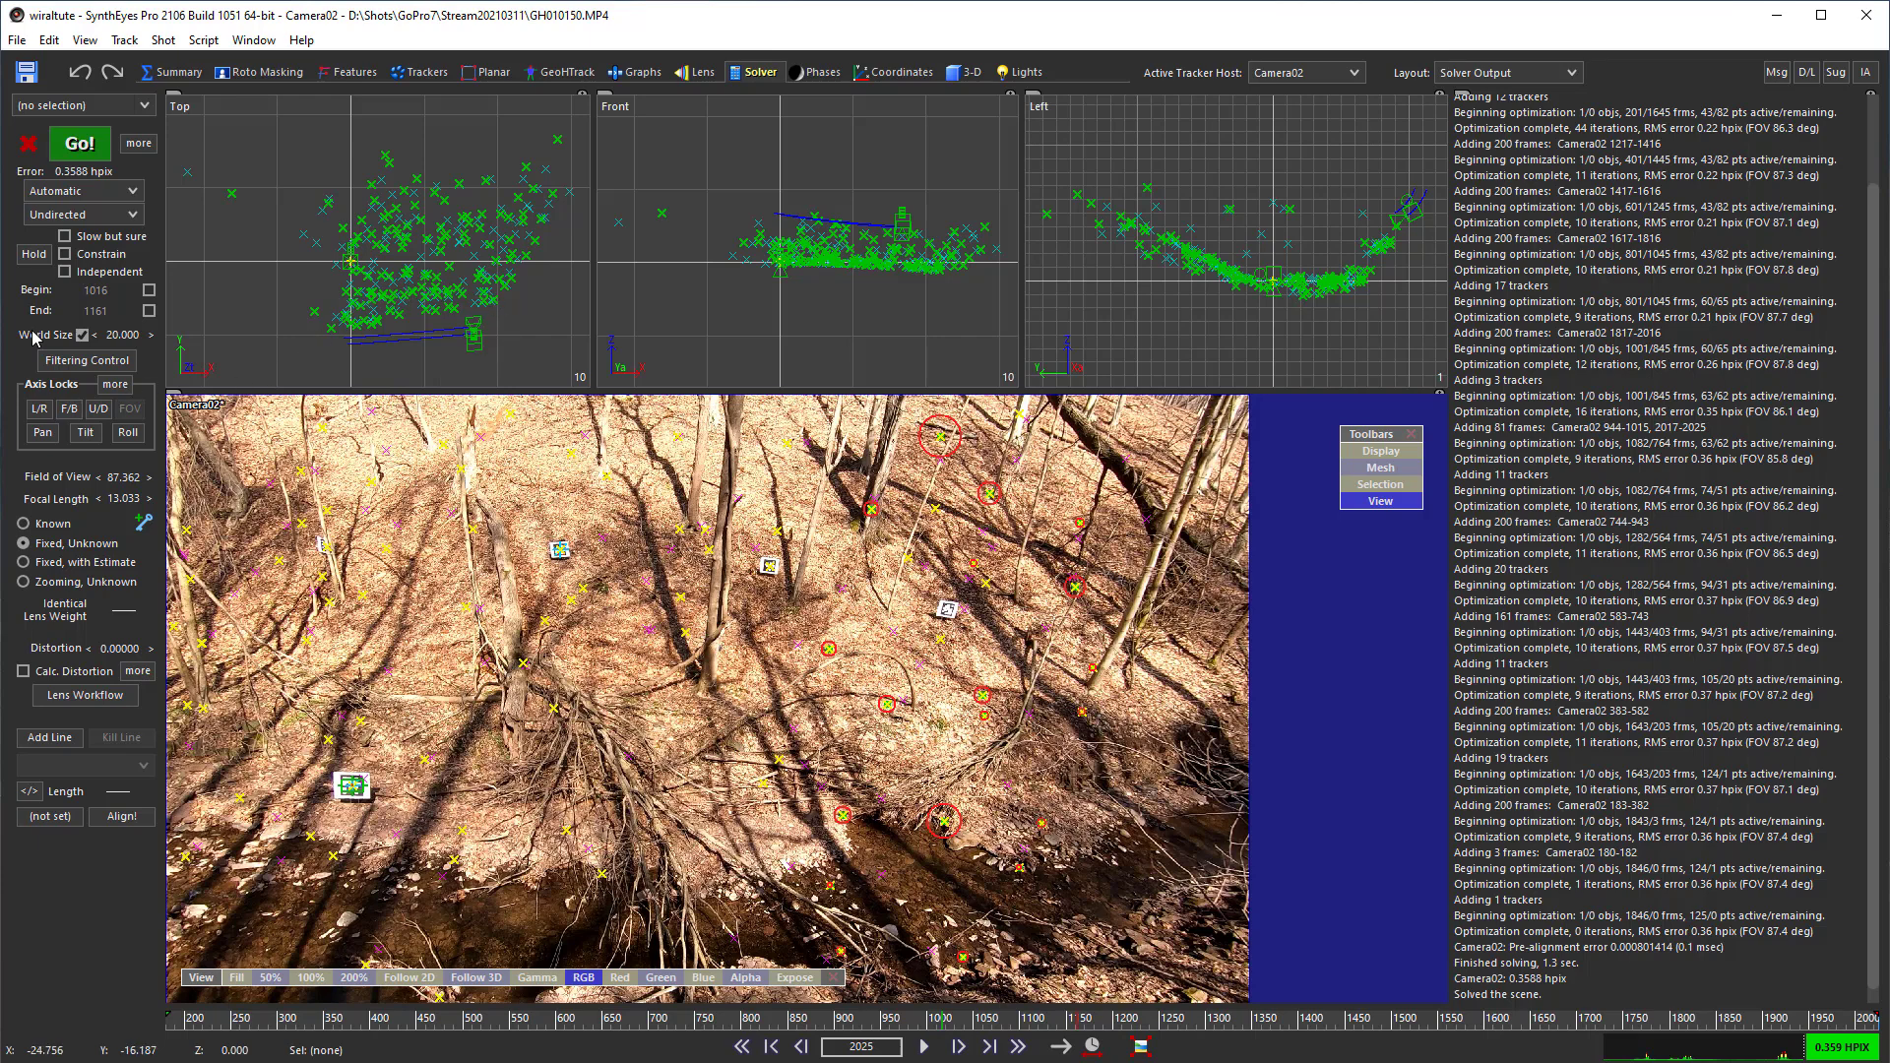
left_click(898, 72)
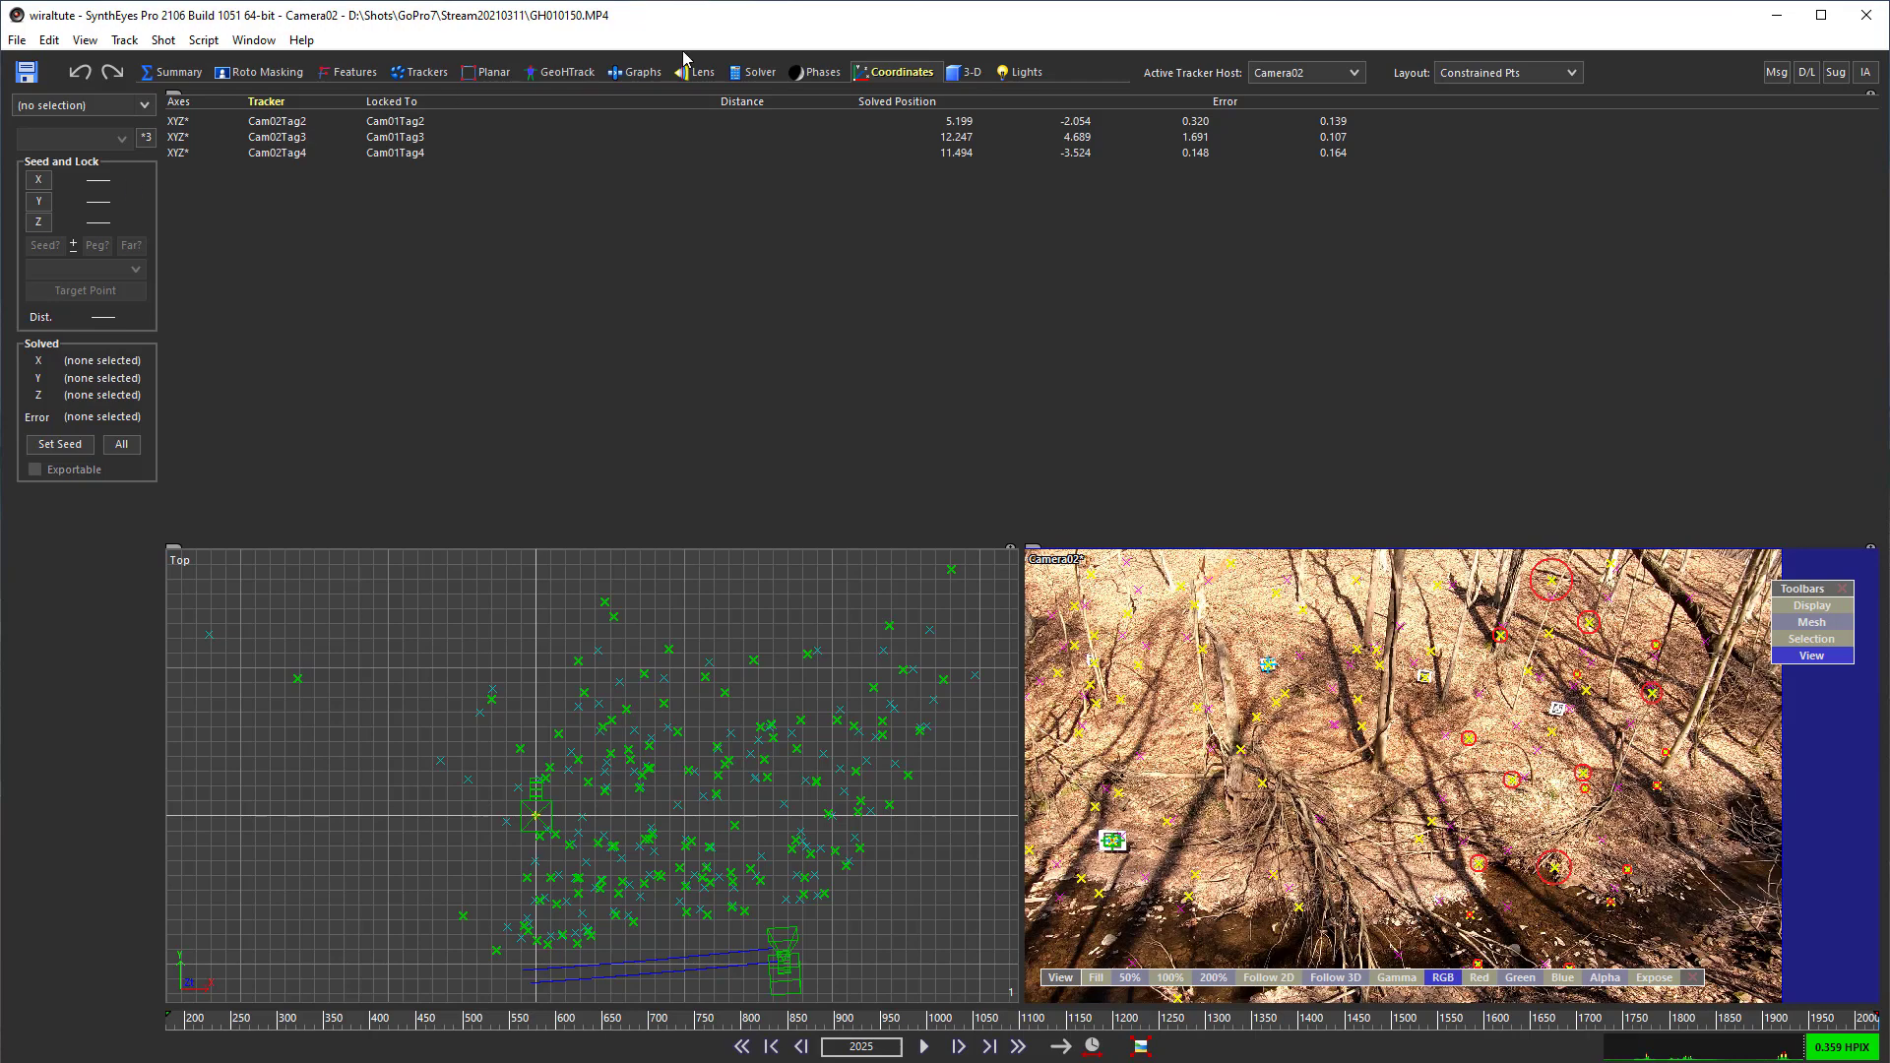
- Enable Constrain, set the solver mode to Refine, and make Camera02 the active host
left_click(760, 77)
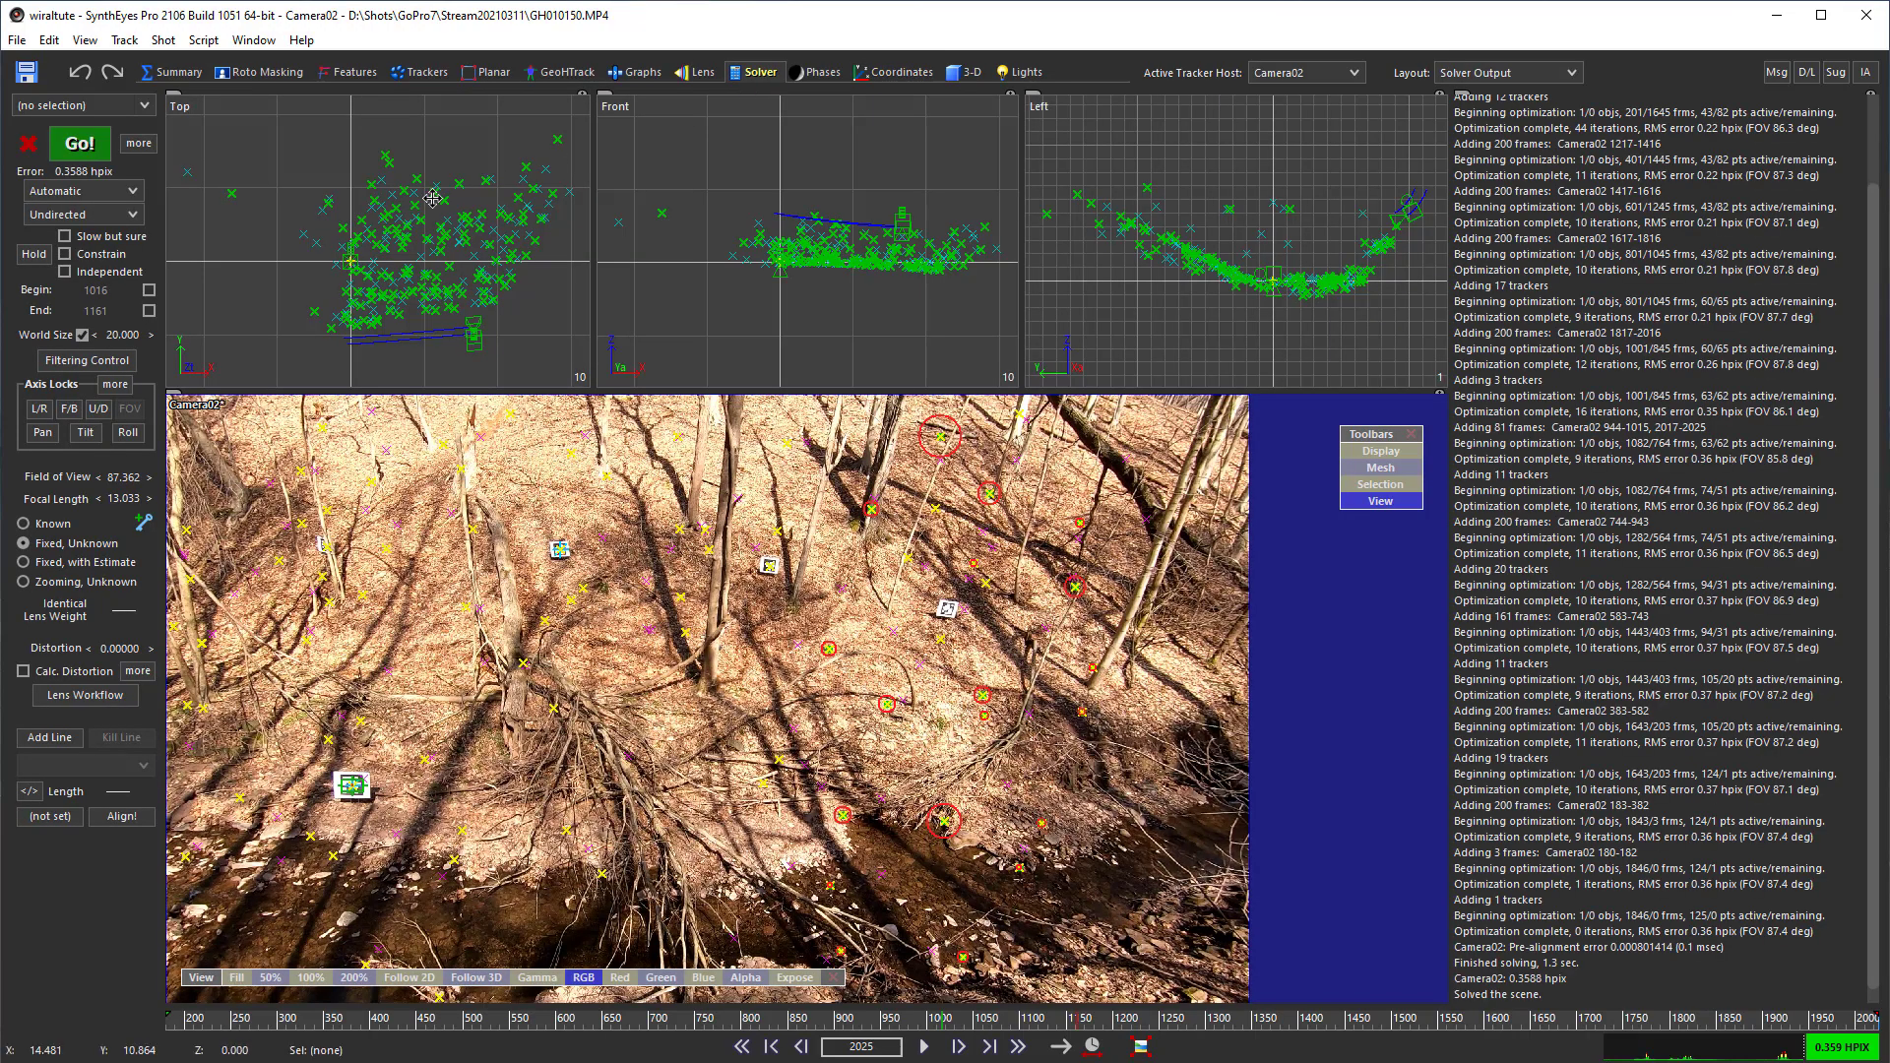
left_click(107, 258)
left_click(99, 196)
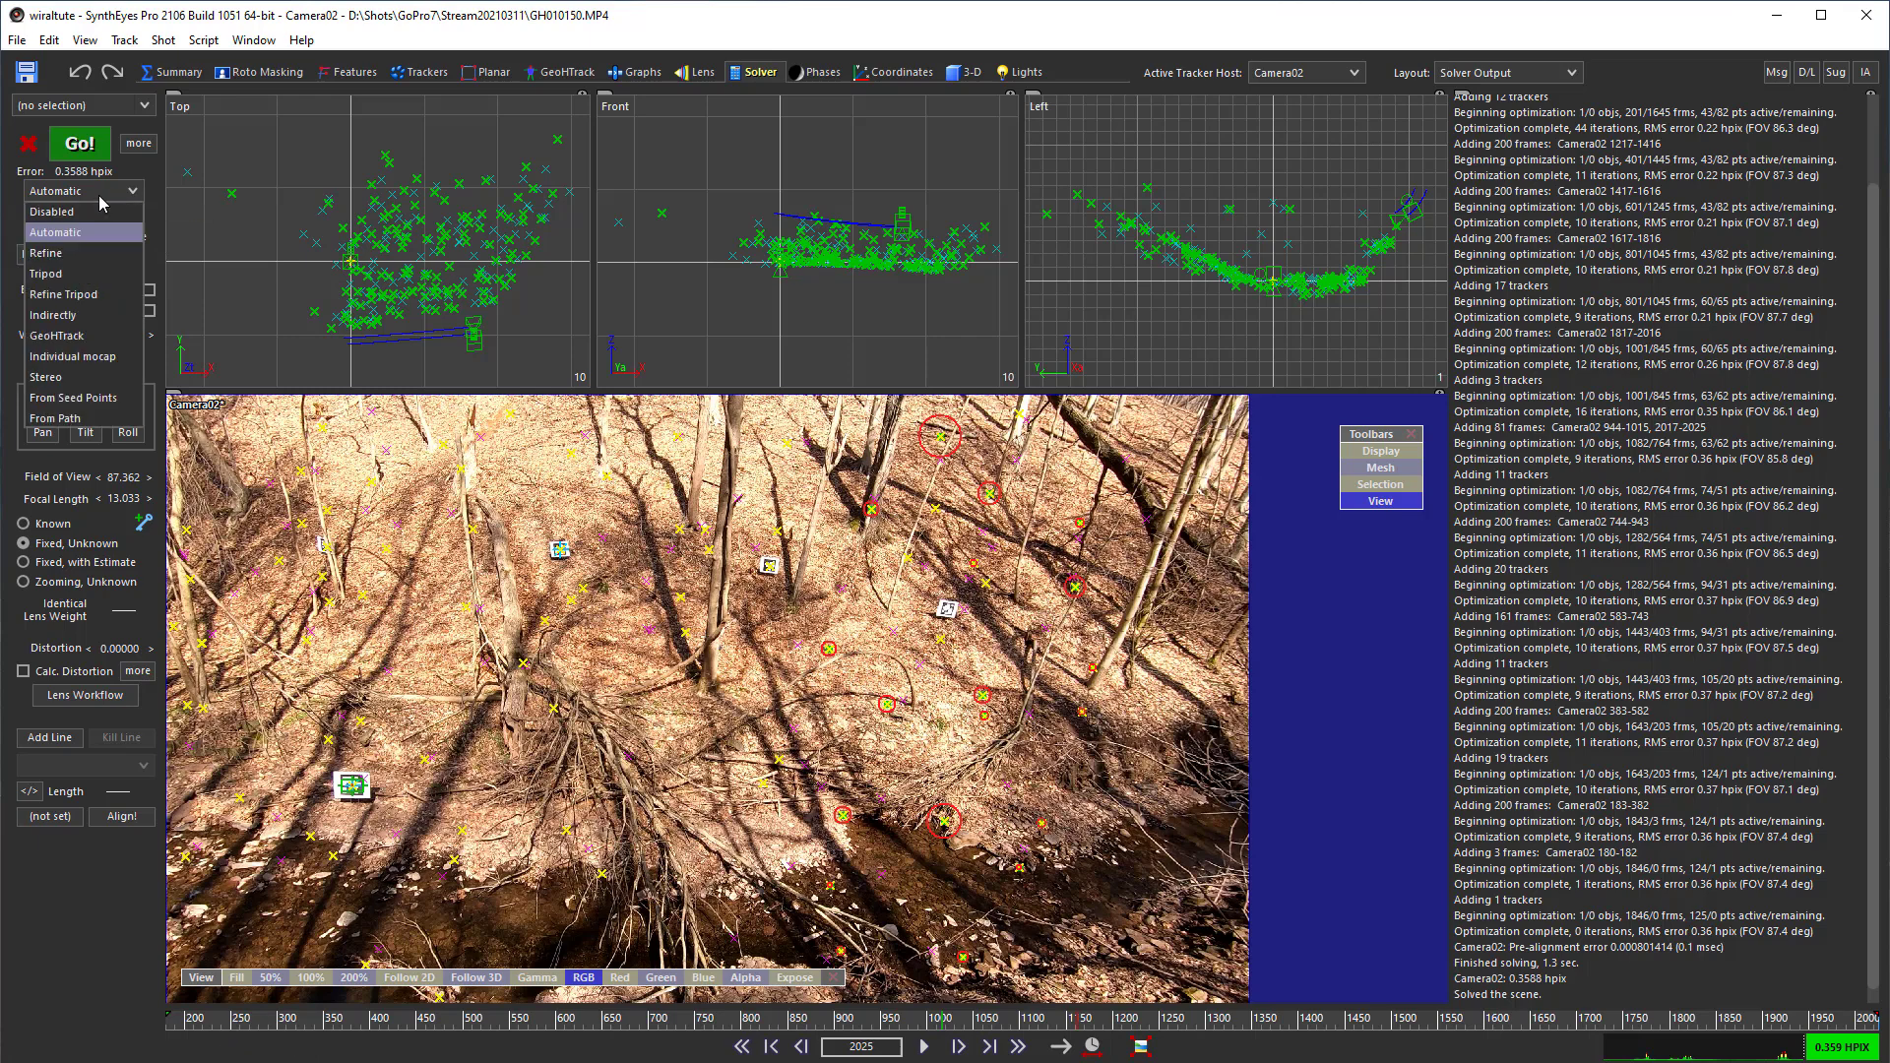
left_click(96, 254)
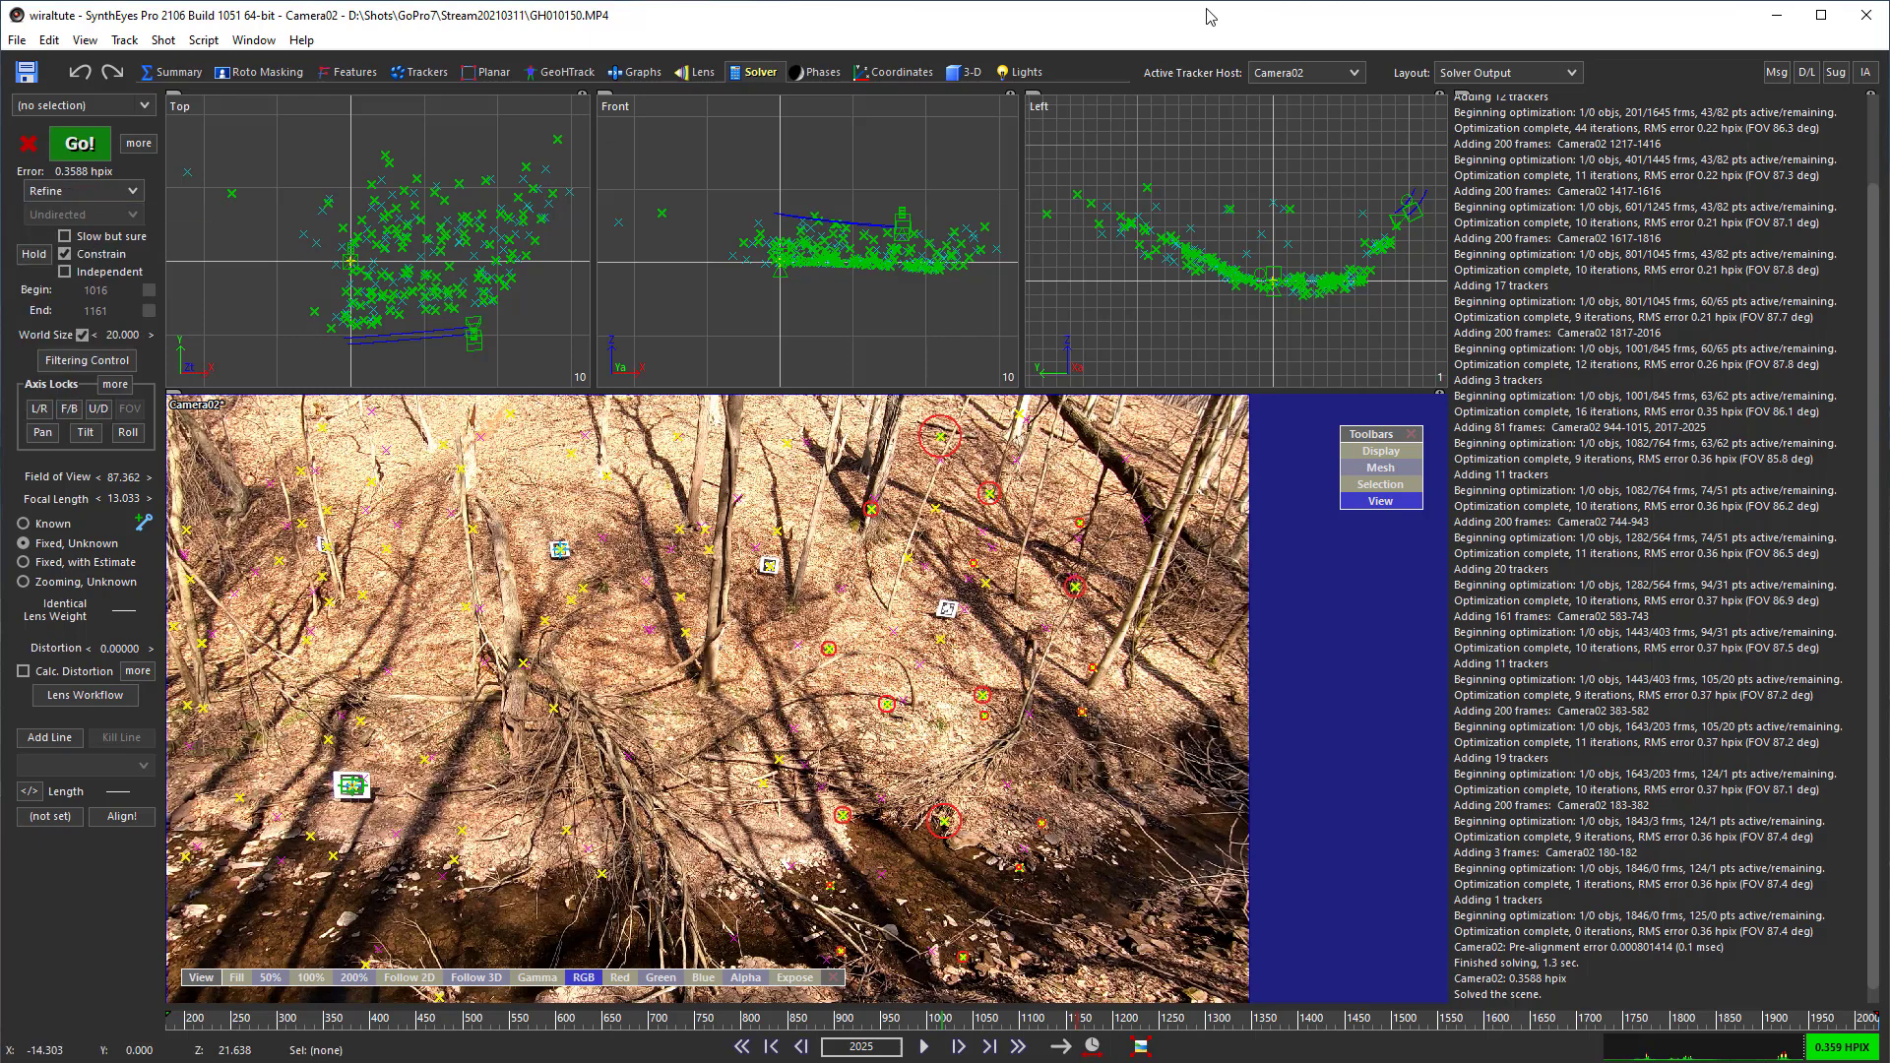
left_click(1307, 72)
left_click(1280, 94)
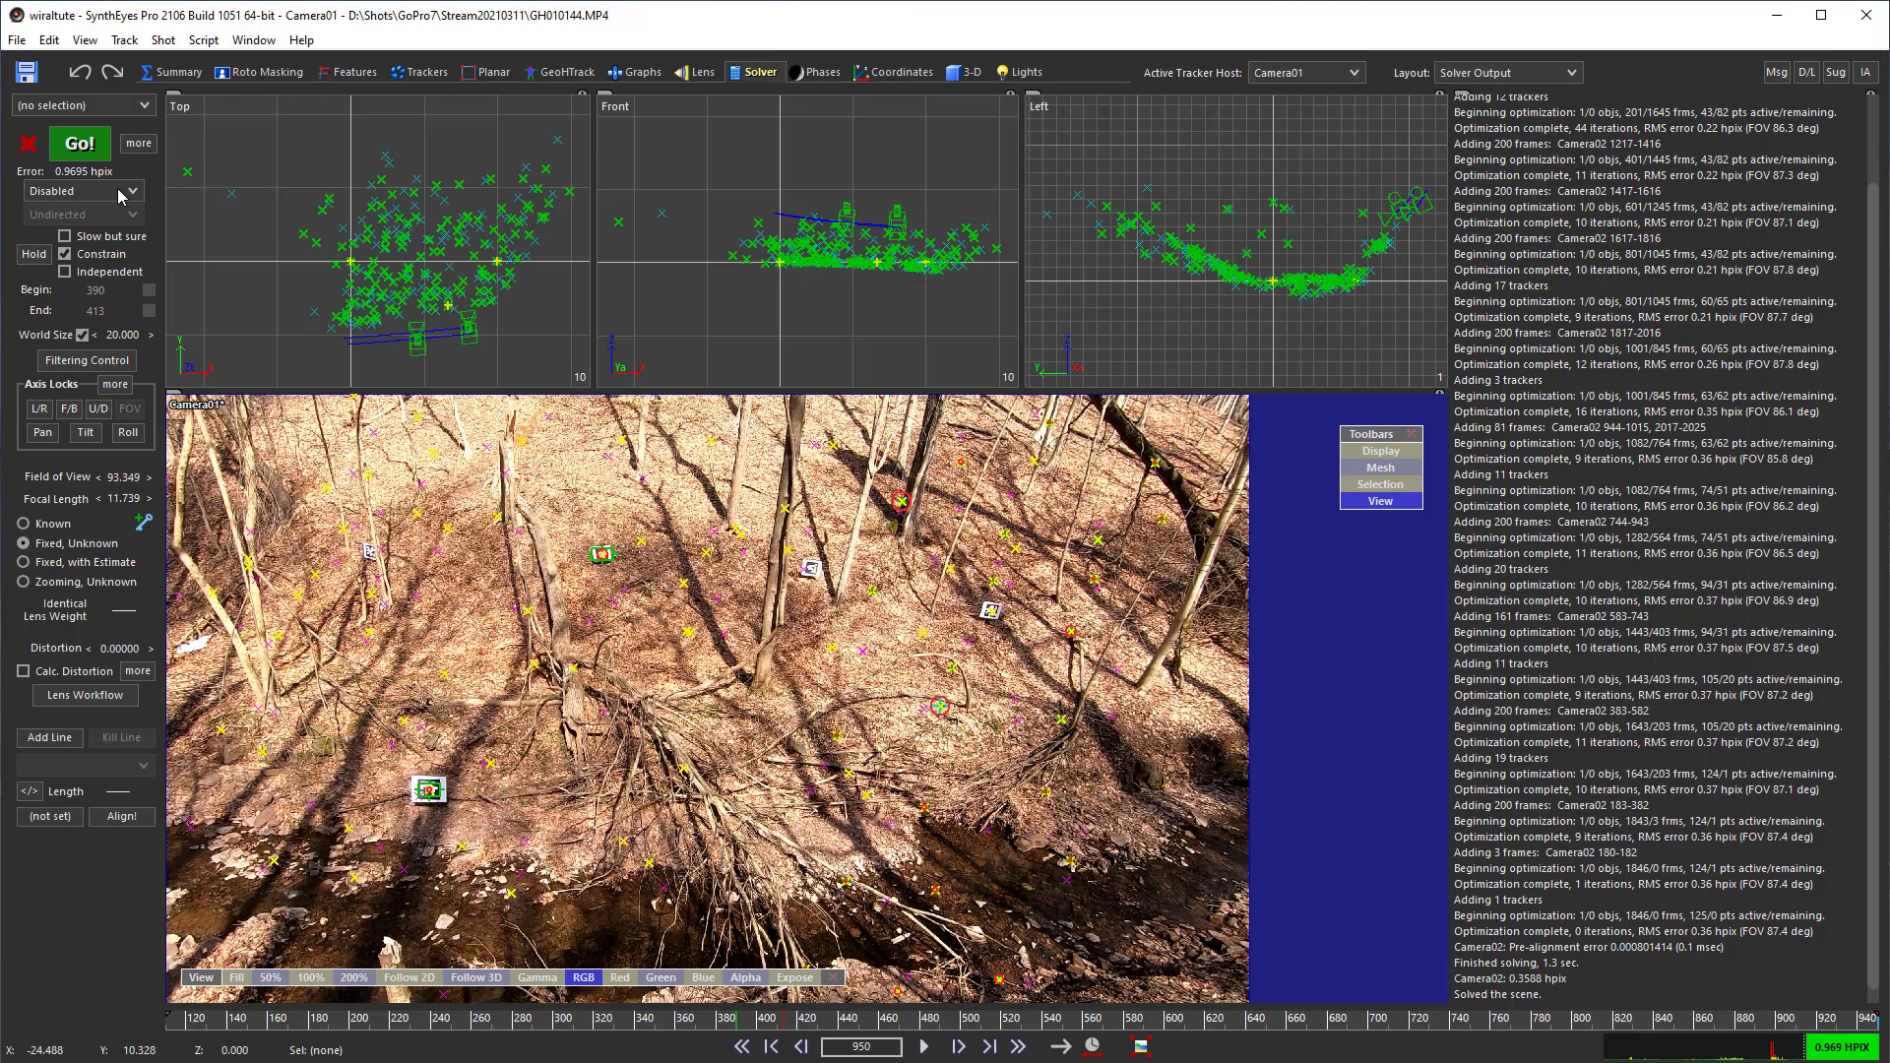
left_click(1263, 76)
left_click(1277, 114)
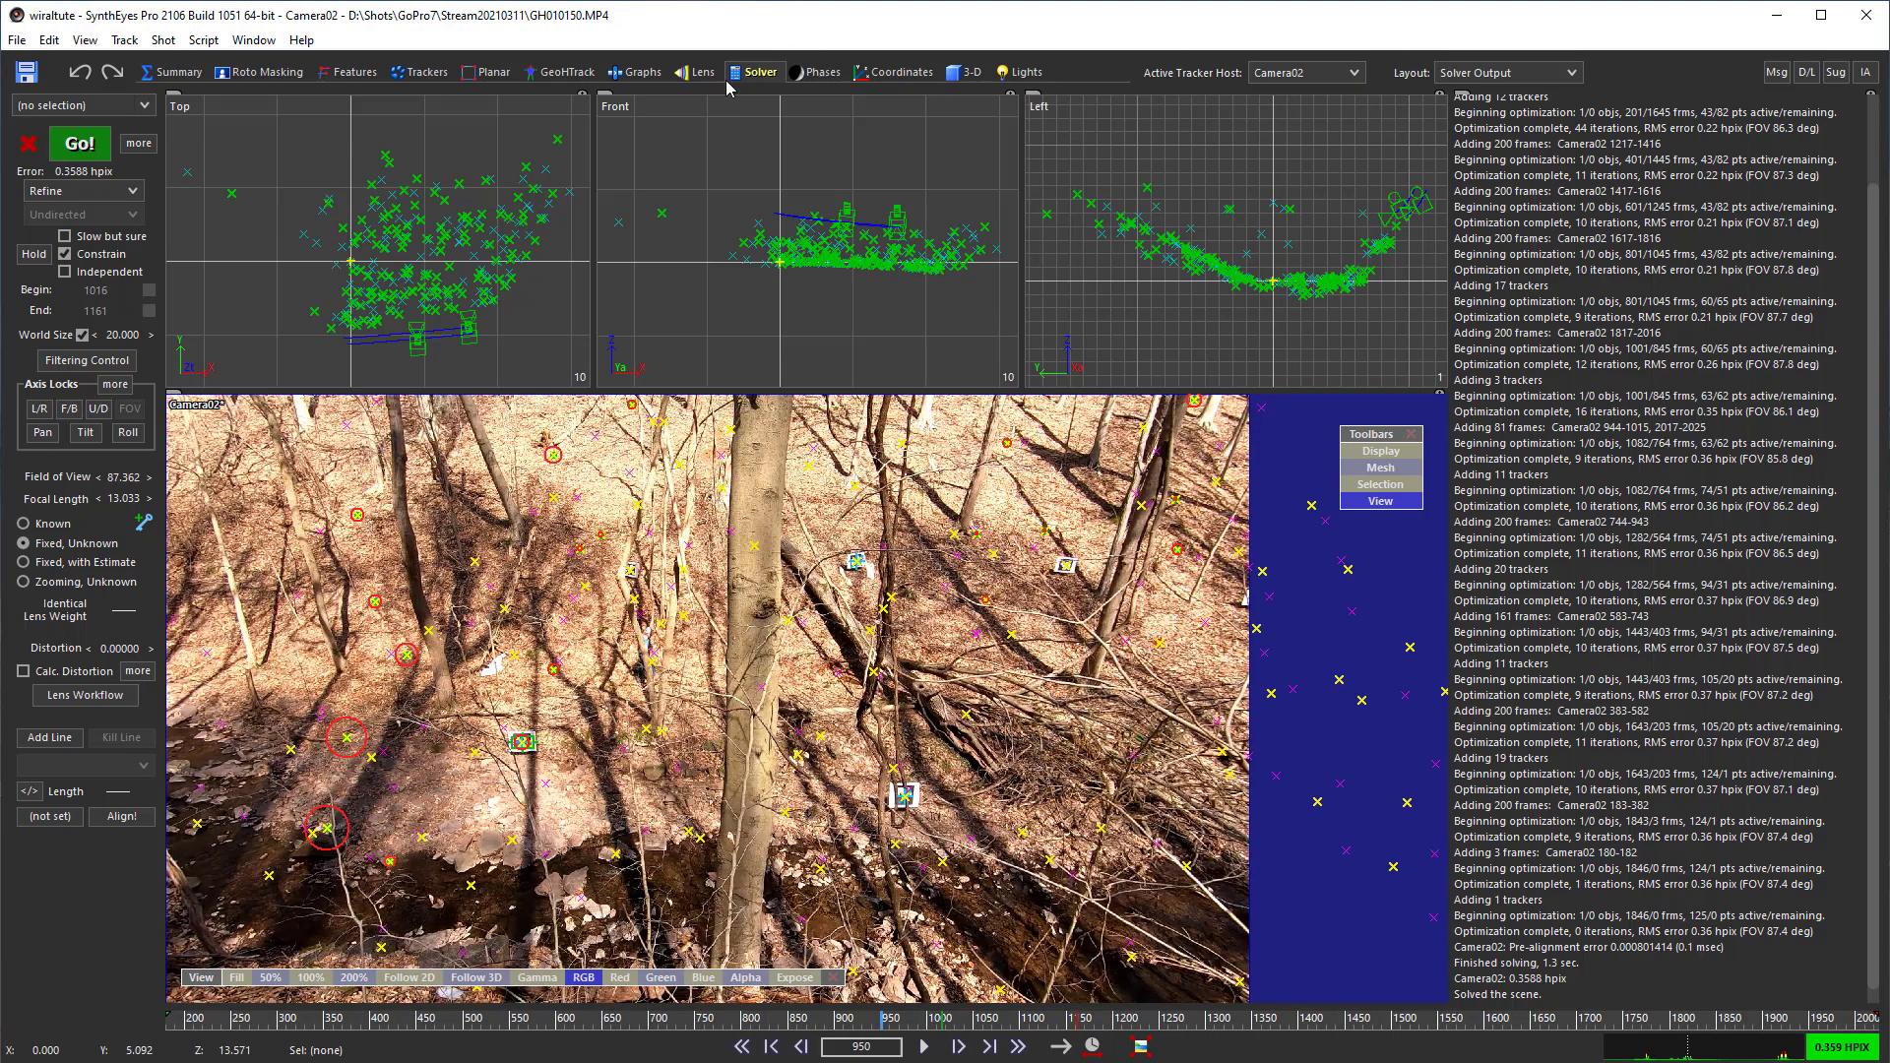
- Run the refine solve to 0.3598 hpix and confirm Cam02Tag2–4 show 0.000 error
left_click(71, 158)
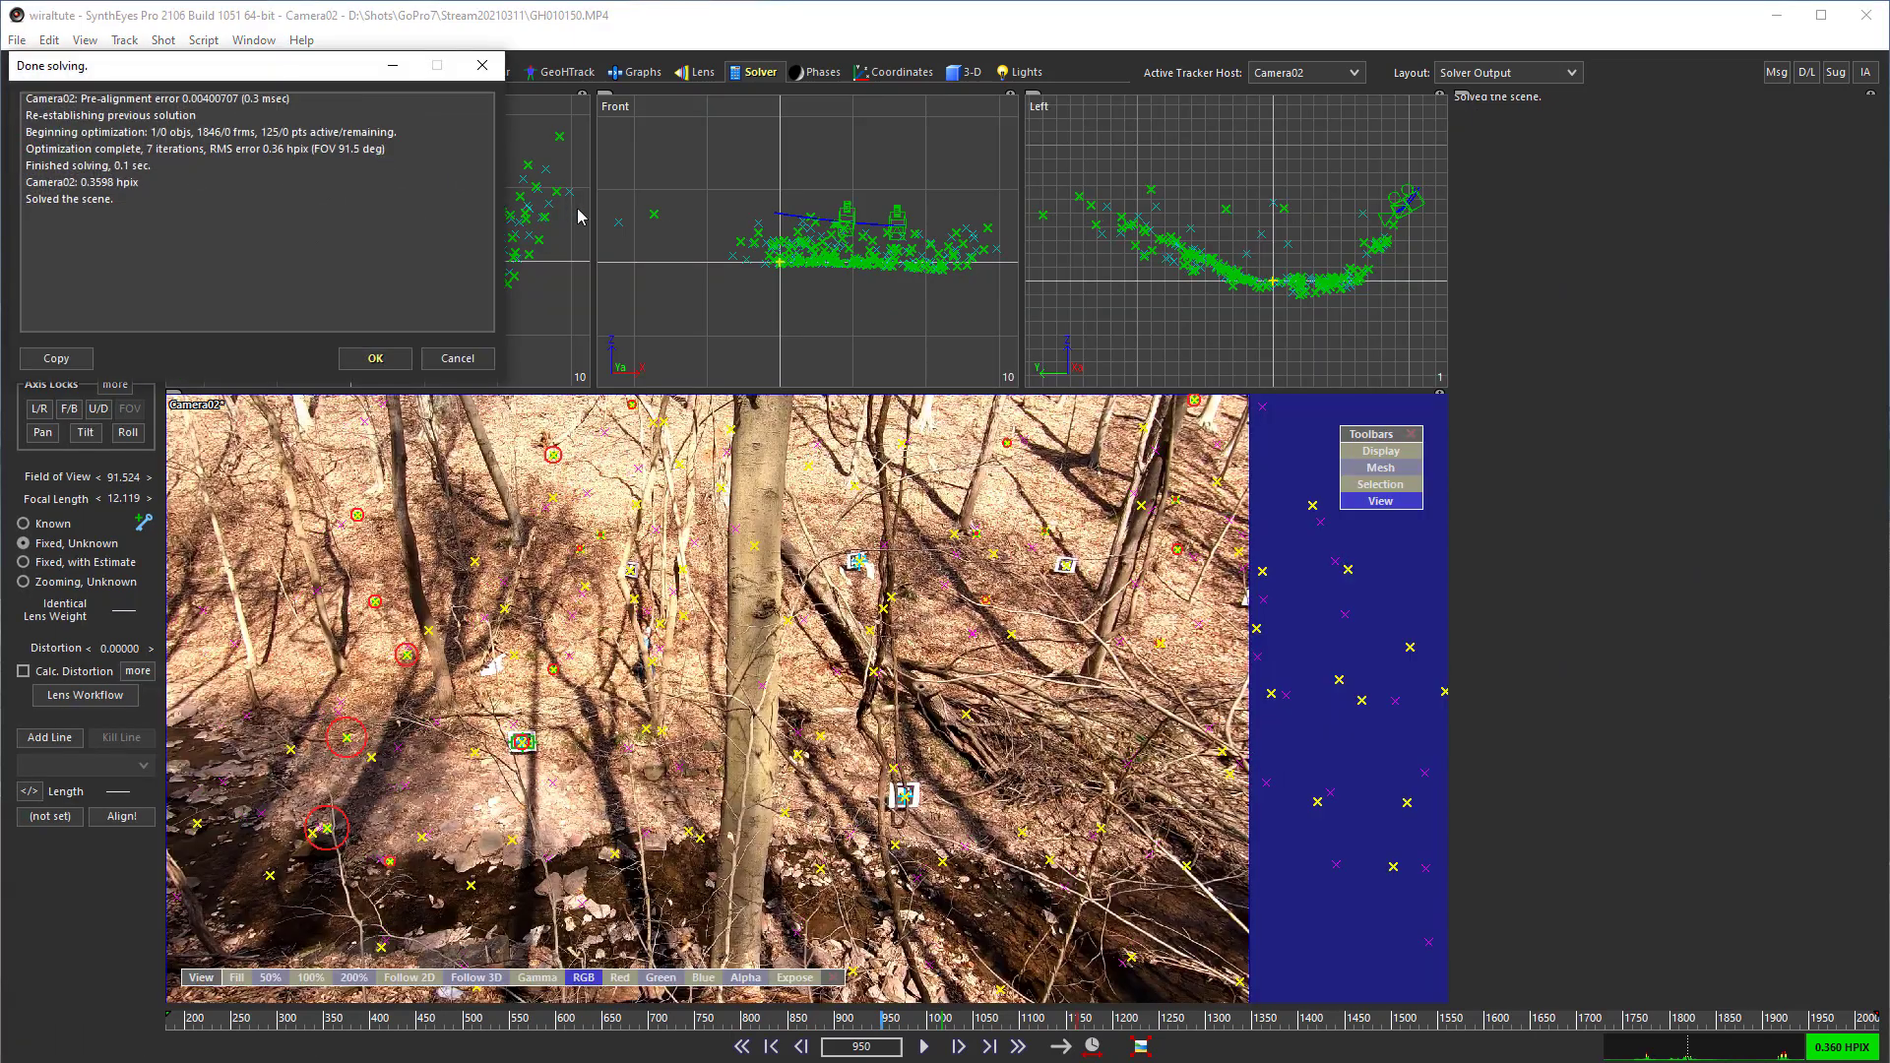
left_click(374, 360)
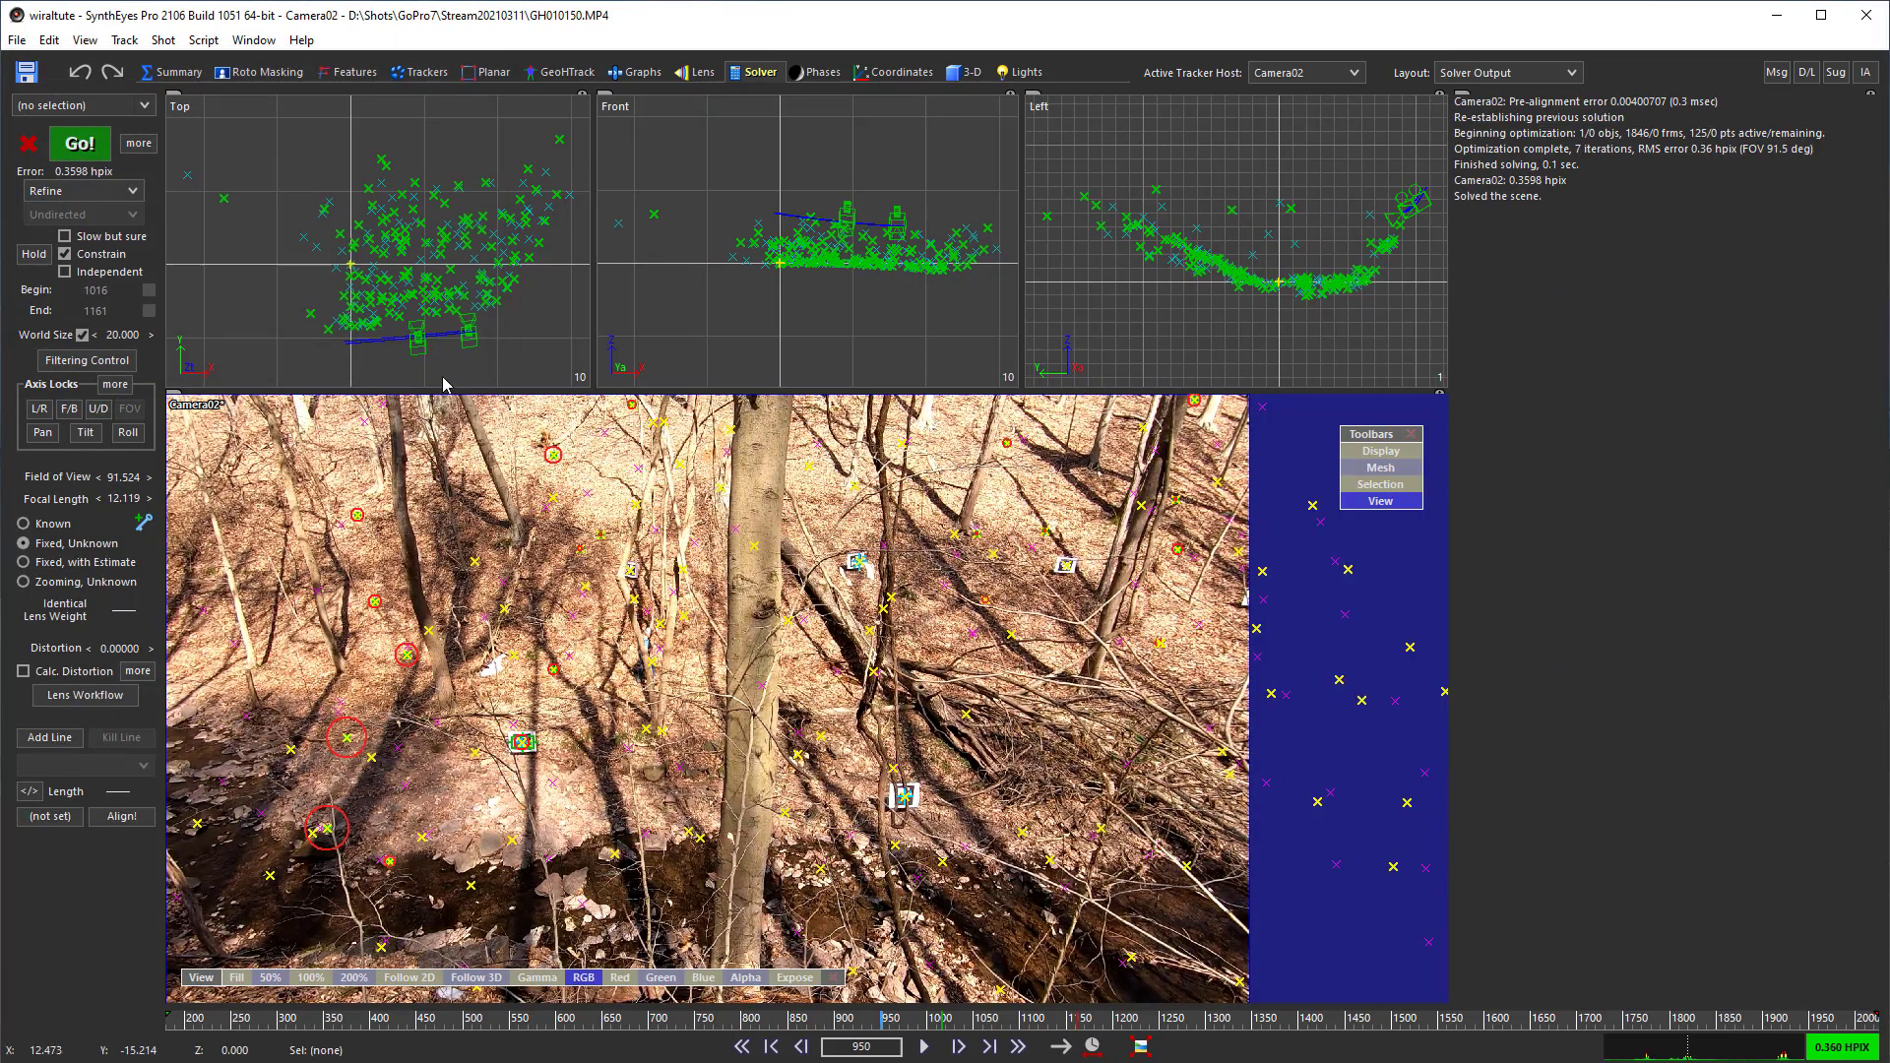
scroll(446, 343, "up", 5)
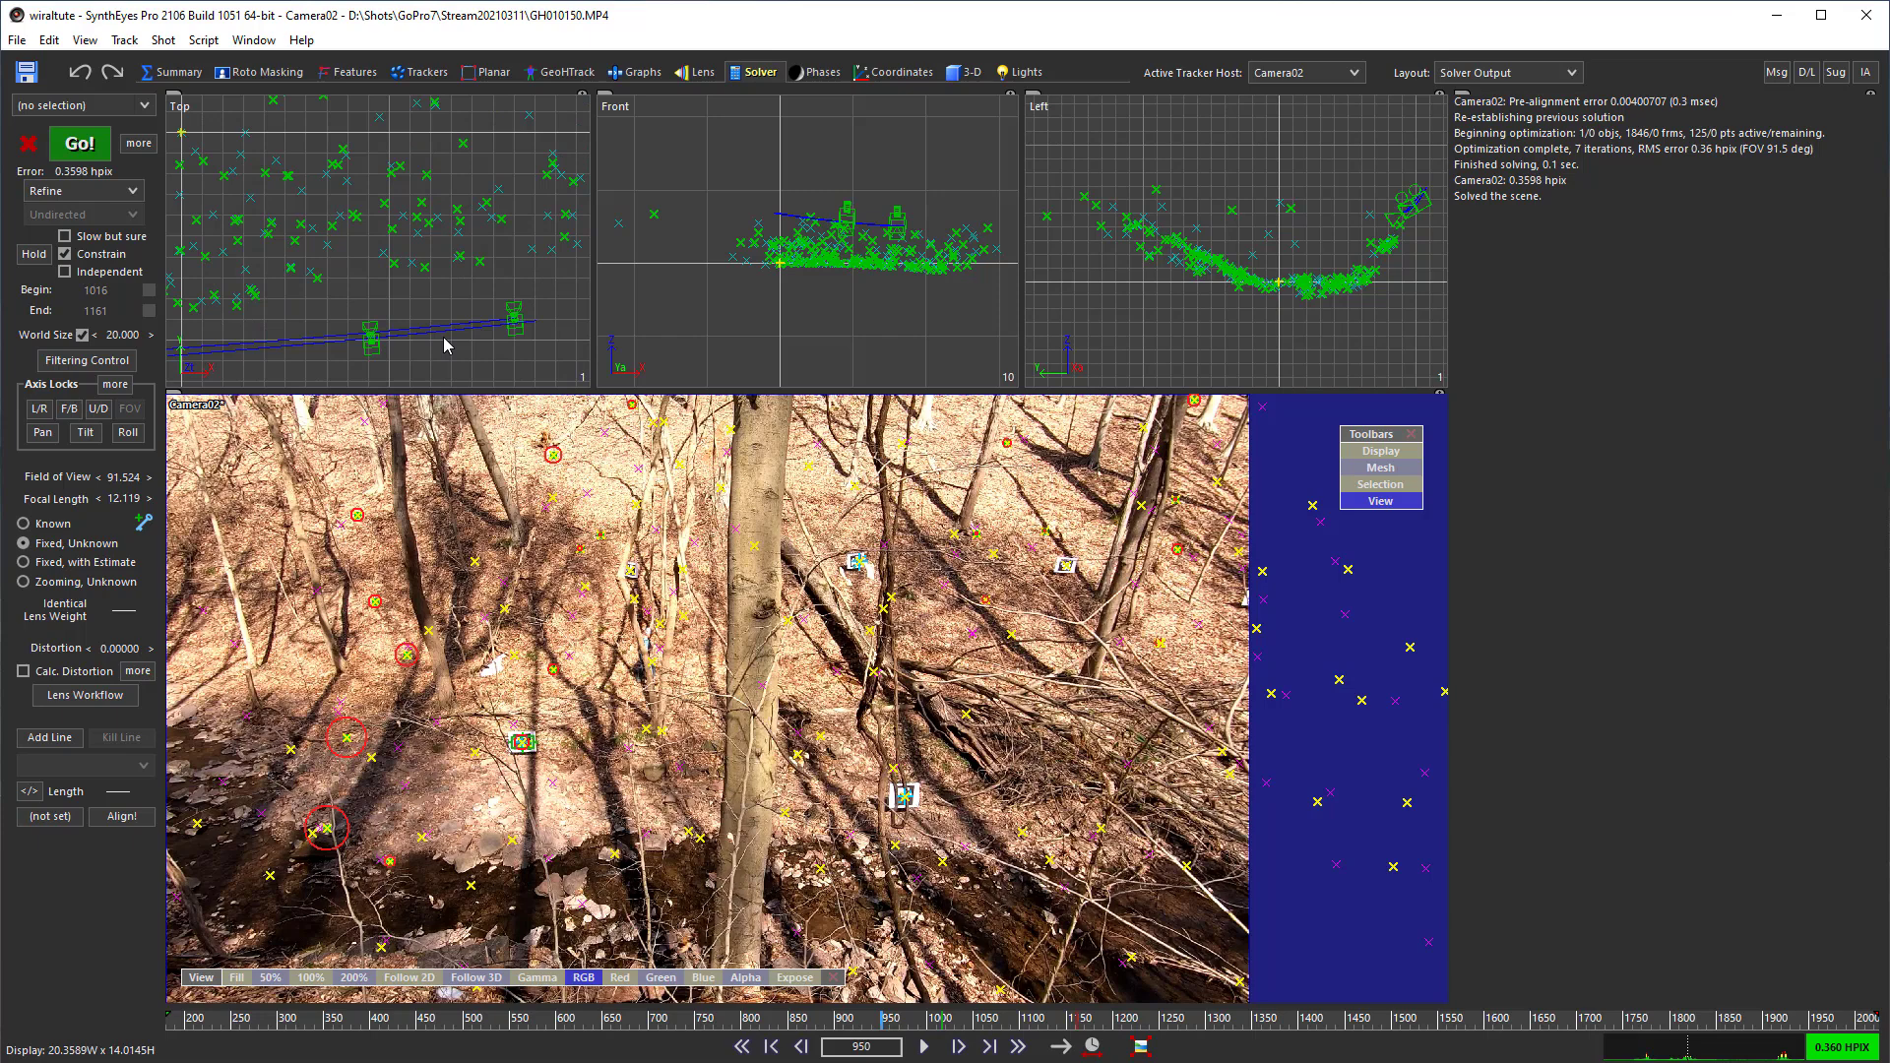
scroll(446, 344, "down", 4)
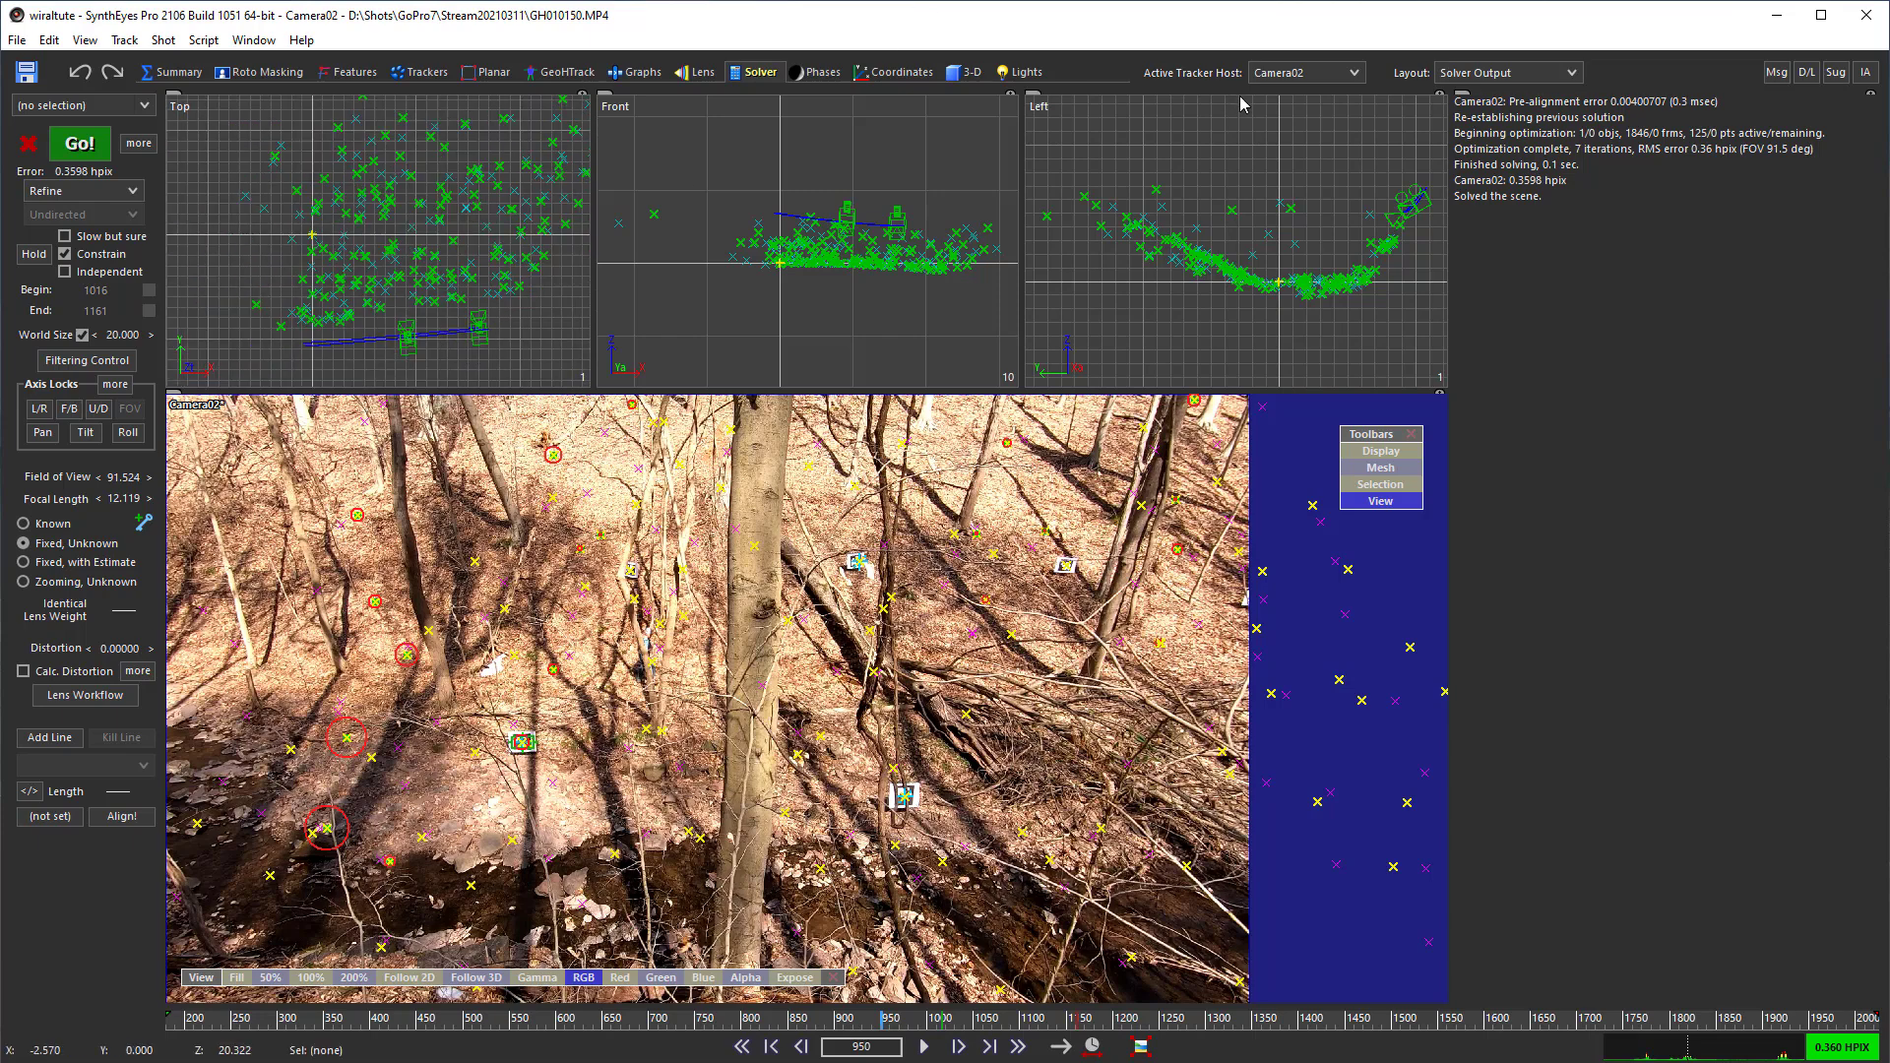
left_click(889, 73)
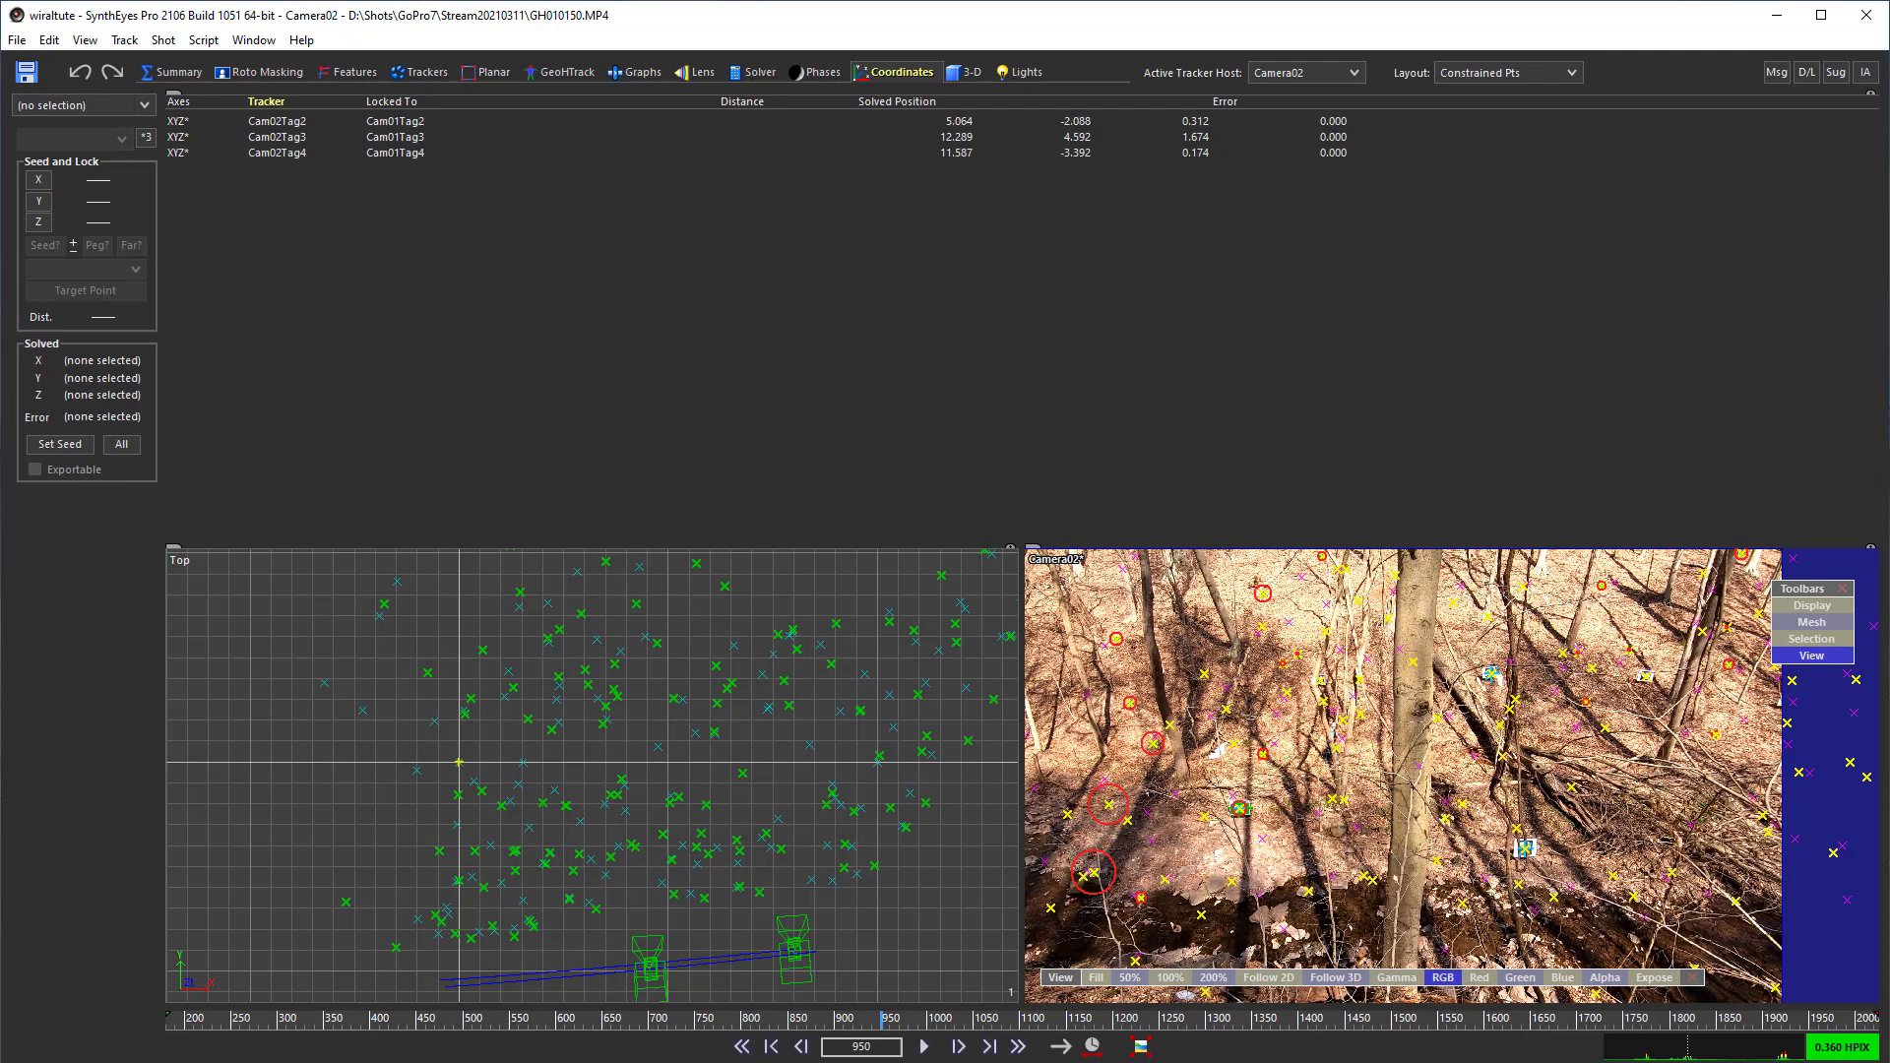
- Look up Camera01's solved field of view value of 93.349
left_click(768, 72)
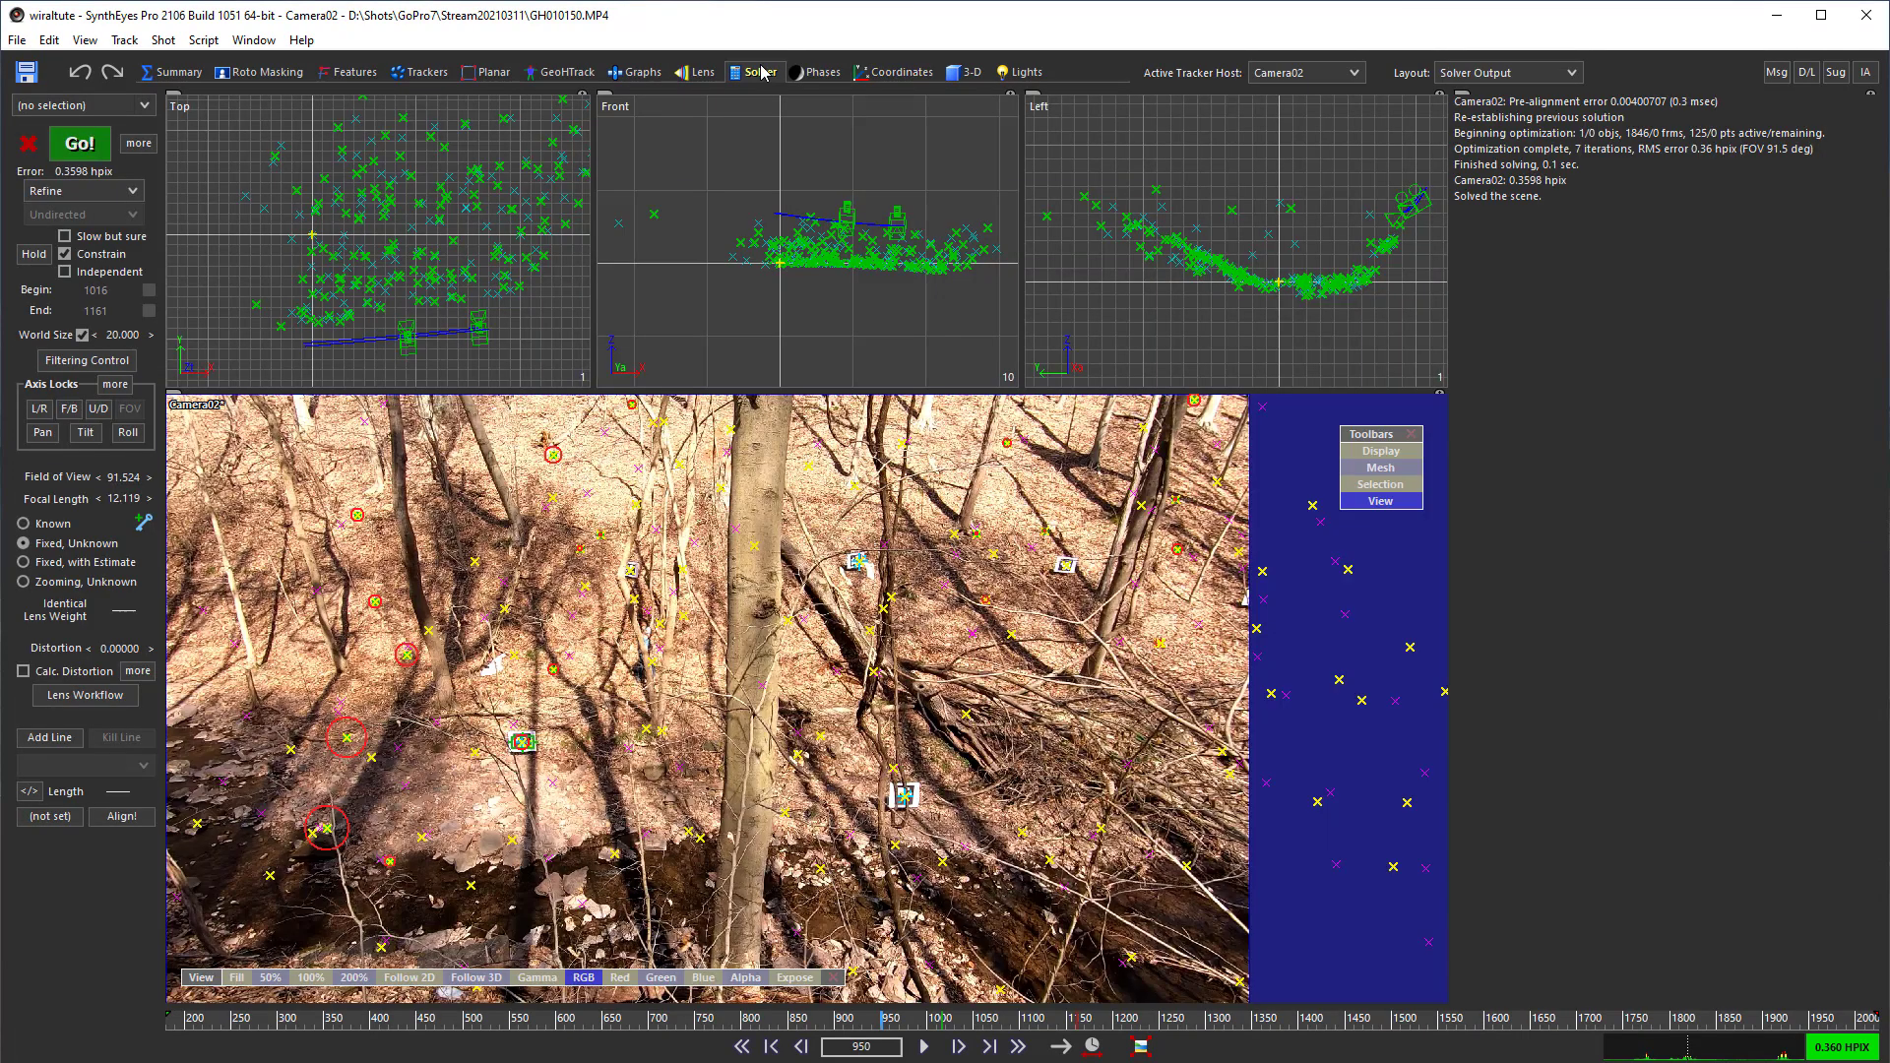
left_click(1302, 73)
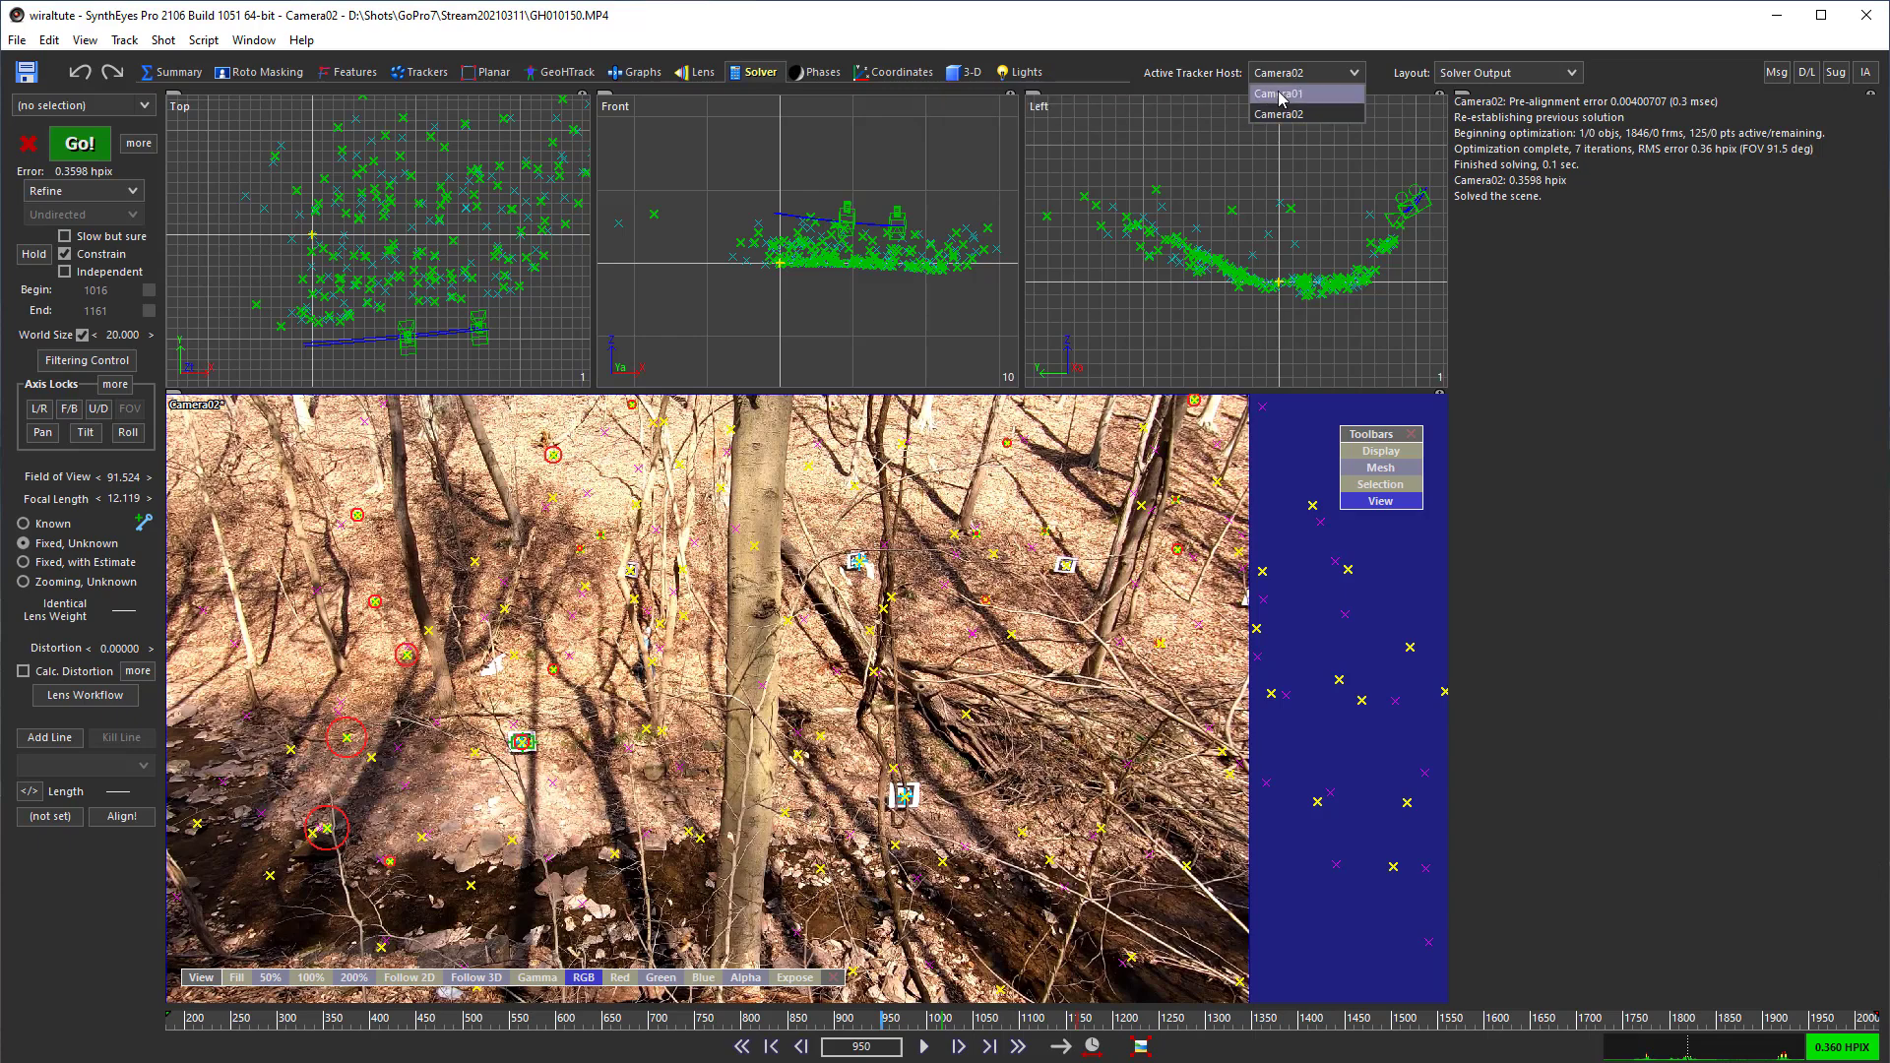
left_click(1291, 94)
double_click(128, 477)
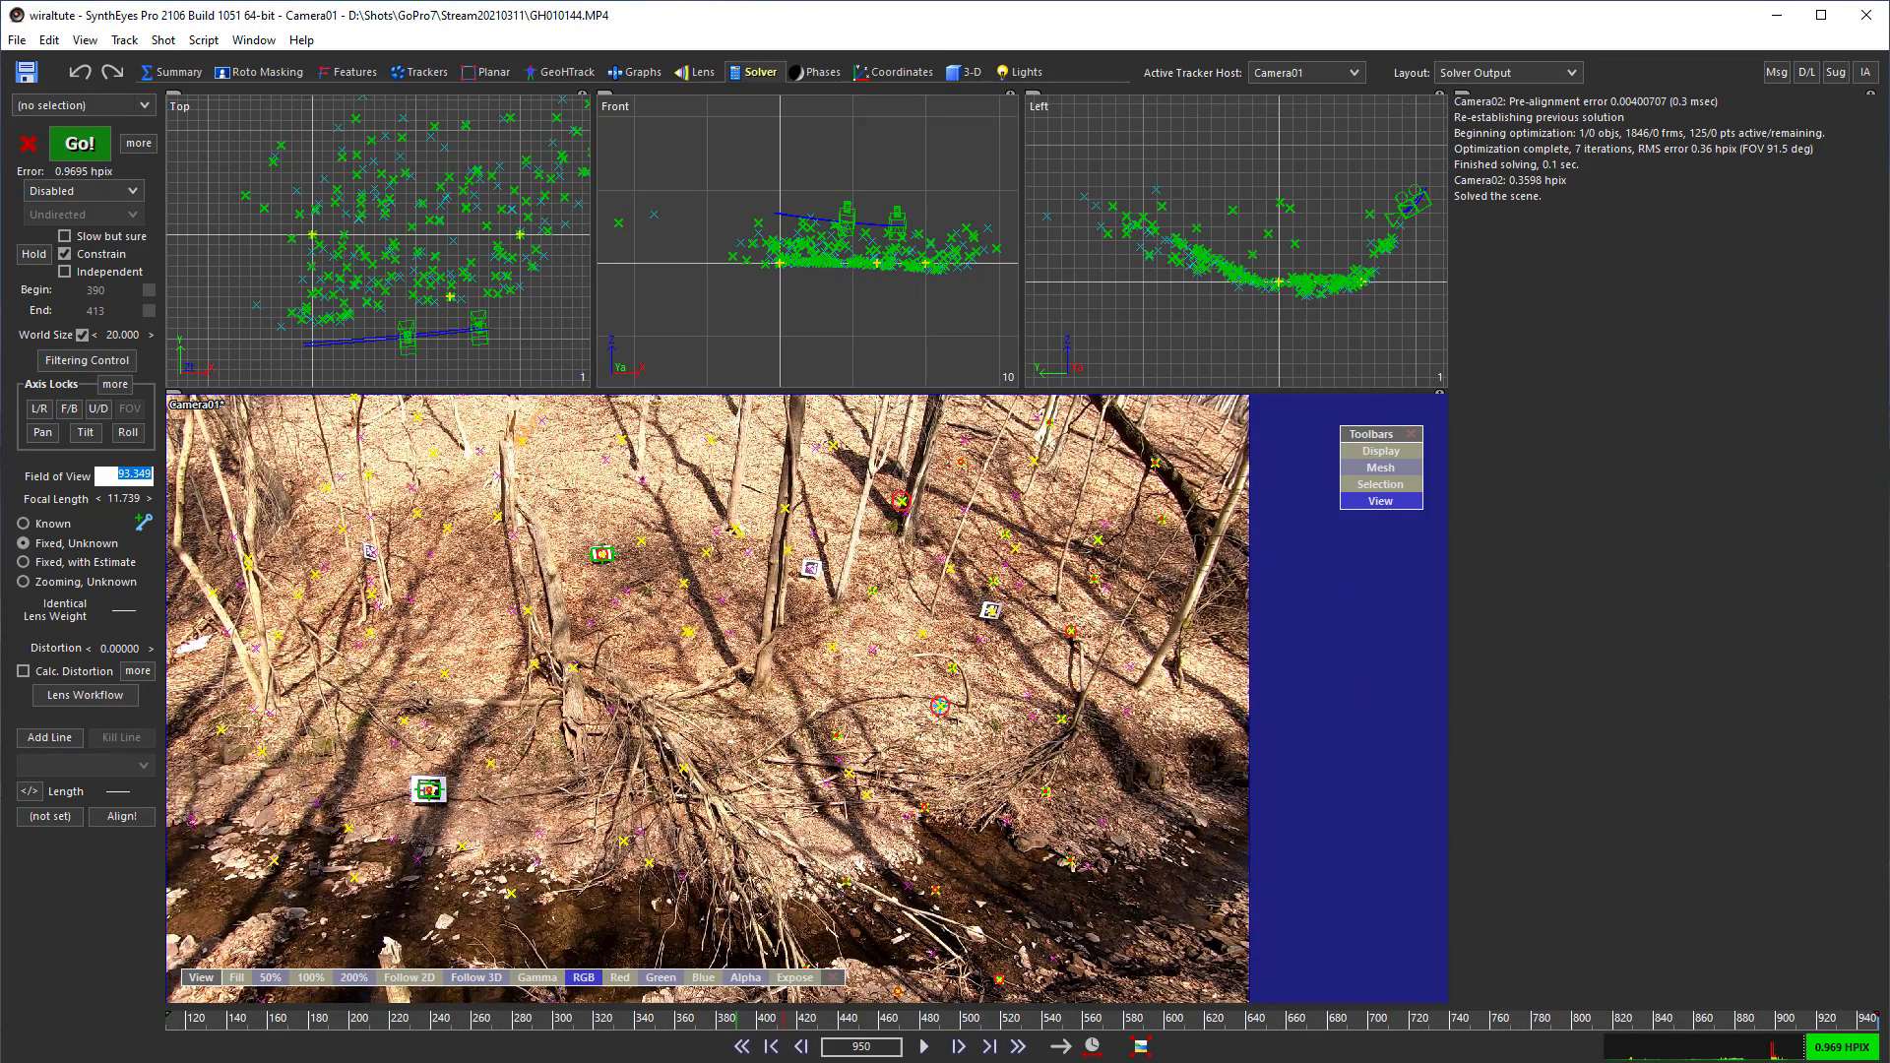
- Set Camera02's lens to a Known 93.349 field of view, declining the FOV history copy
left_click(1301, 73)
left_click(1290, 111)
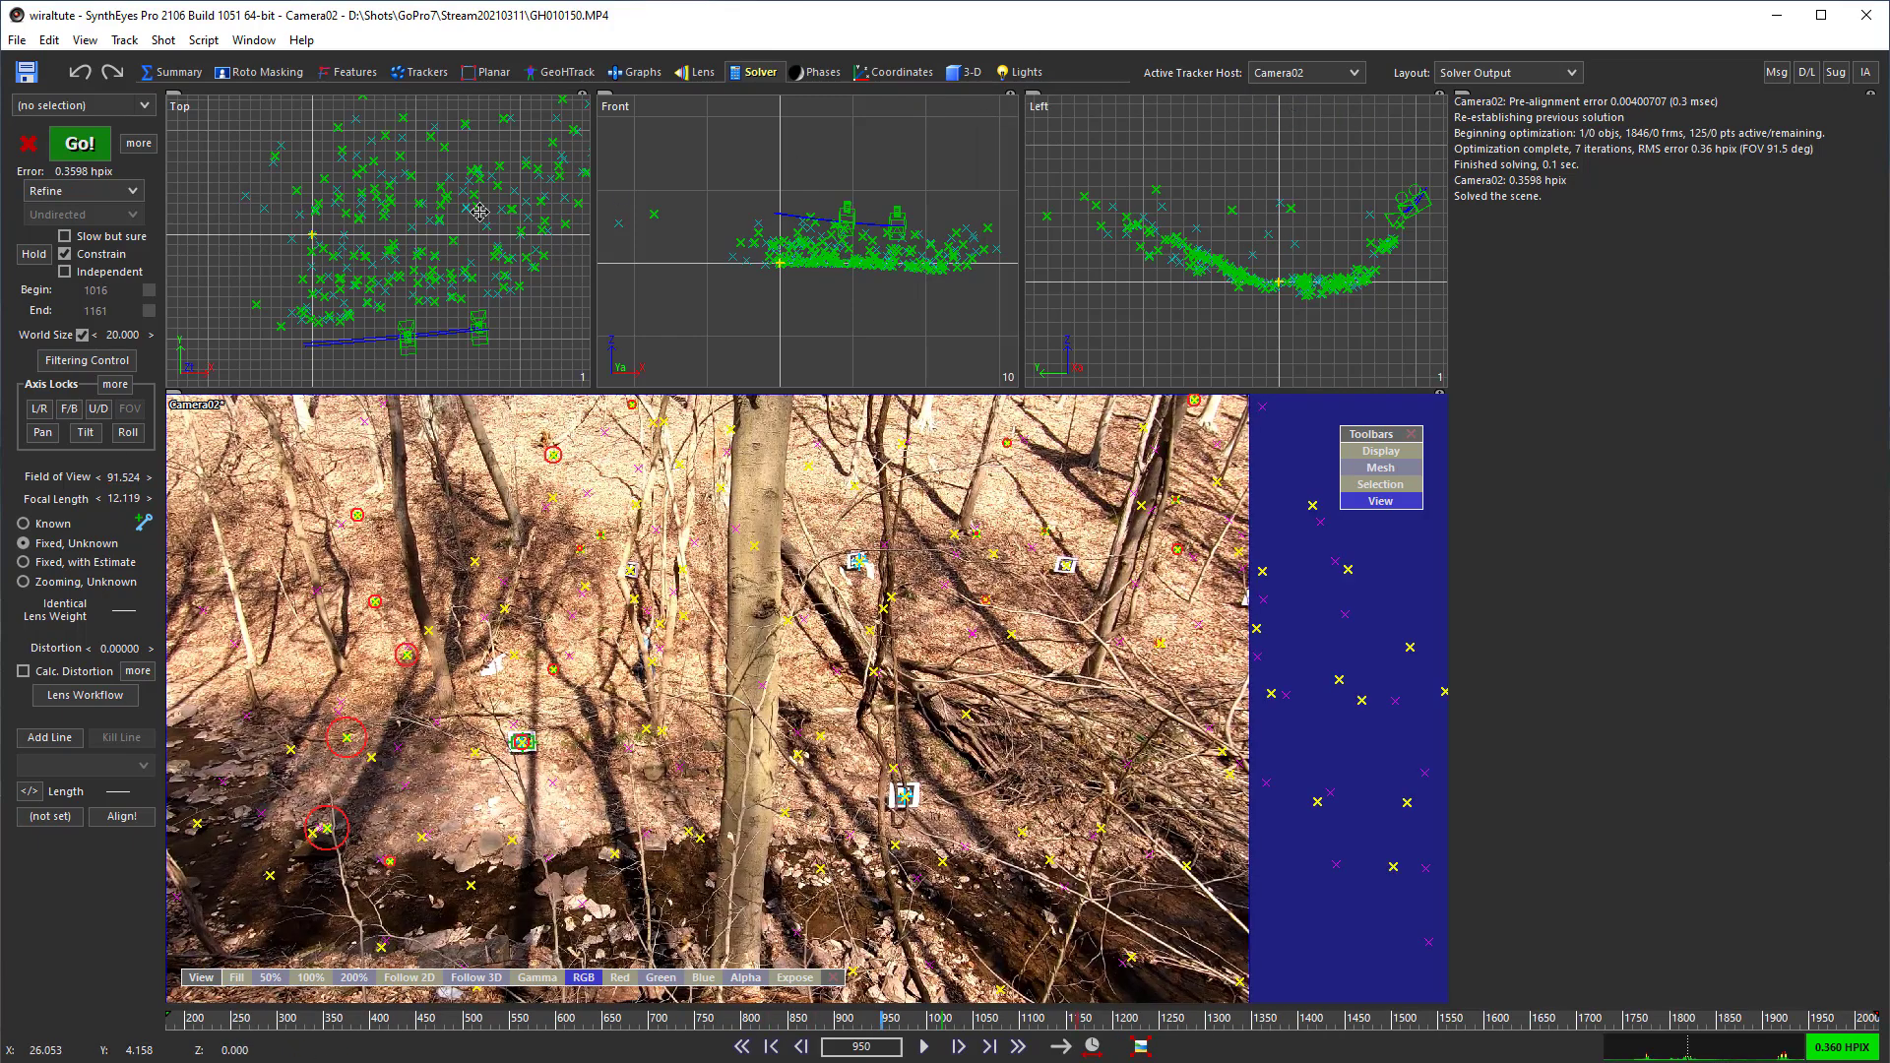
left_click(57, 527)
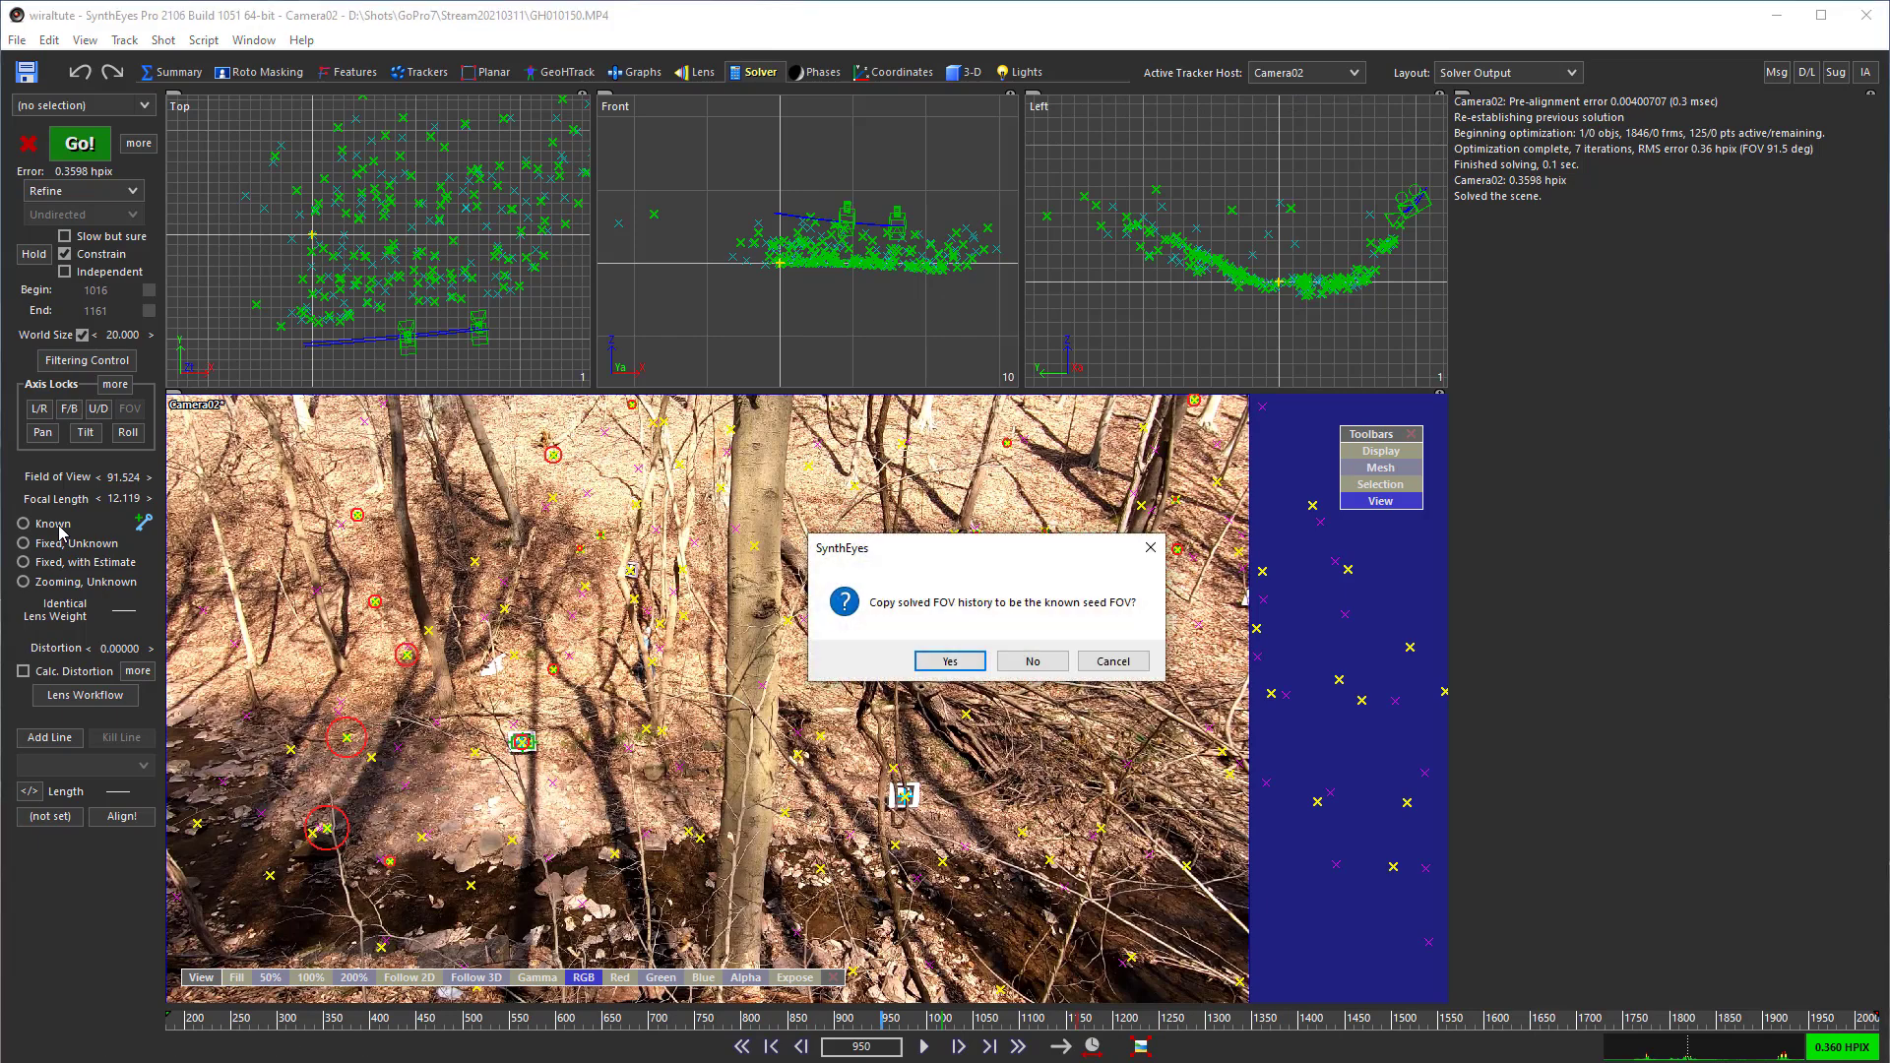
left_click(1033, 661)
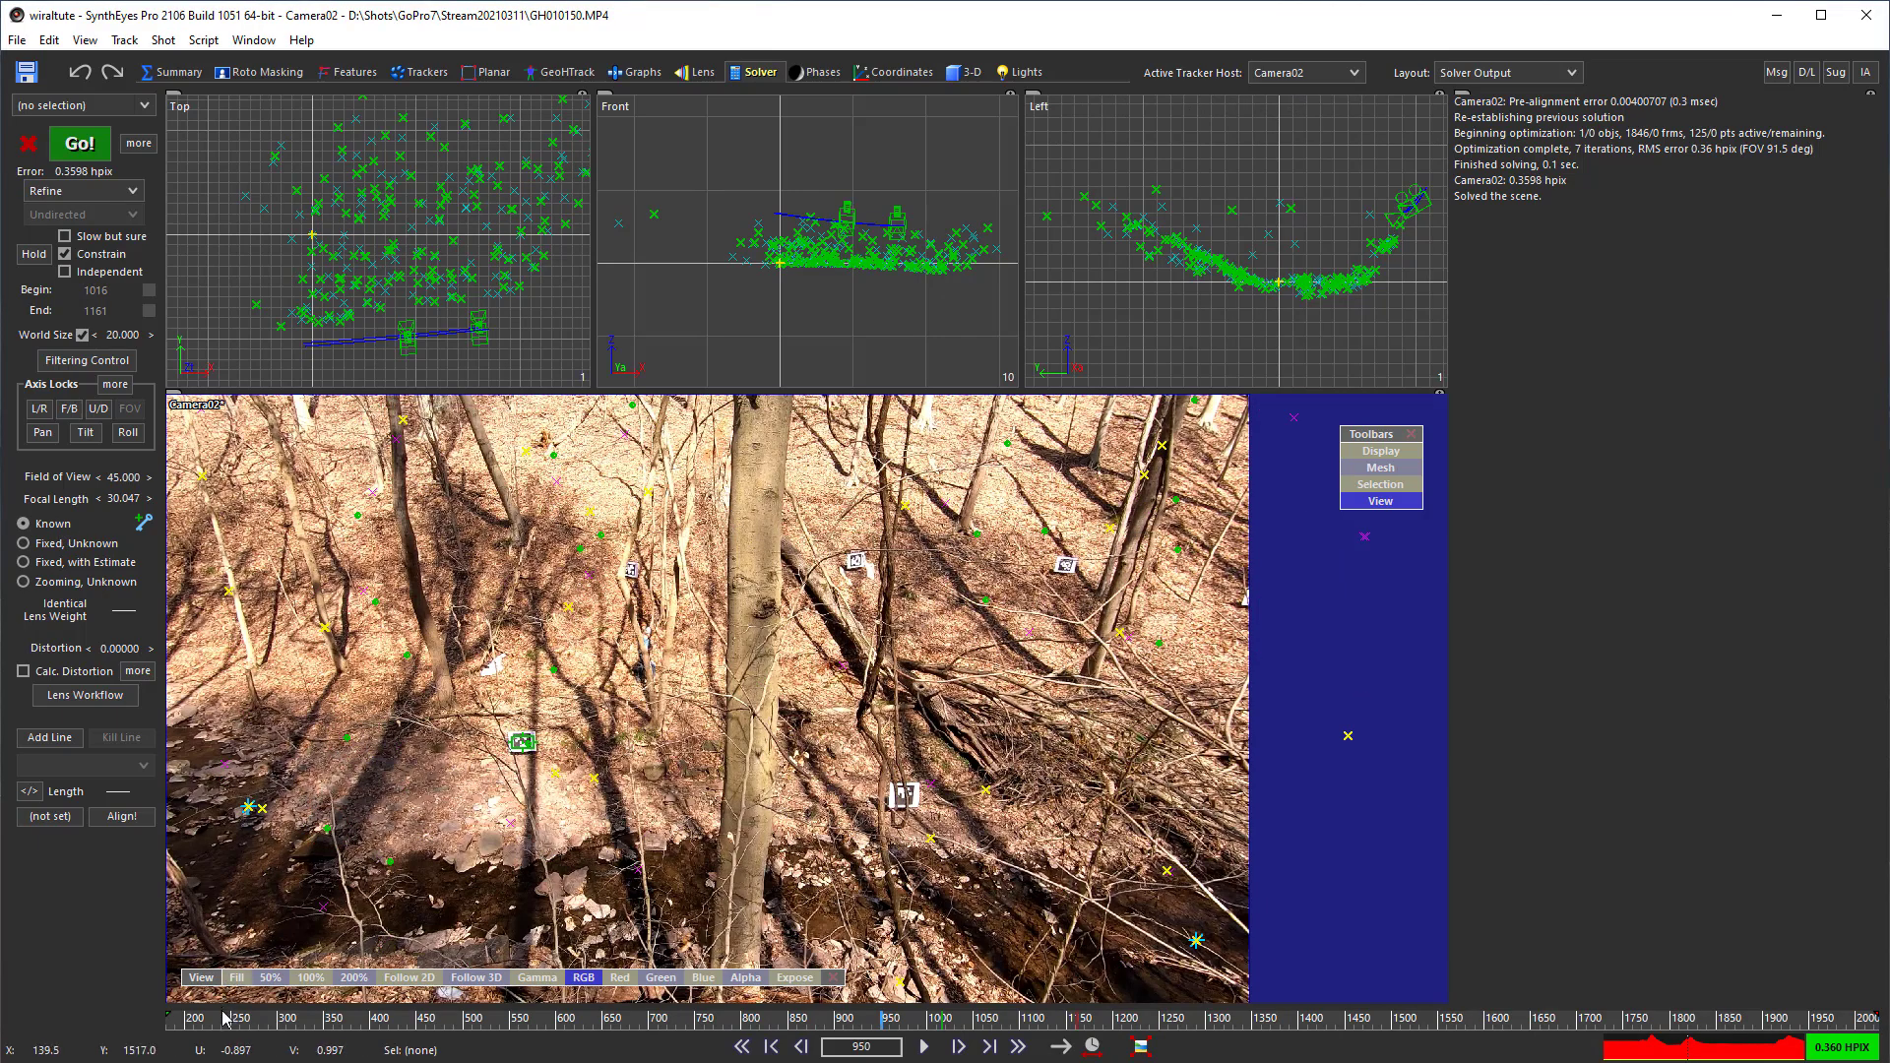
left_click(176, 1020)
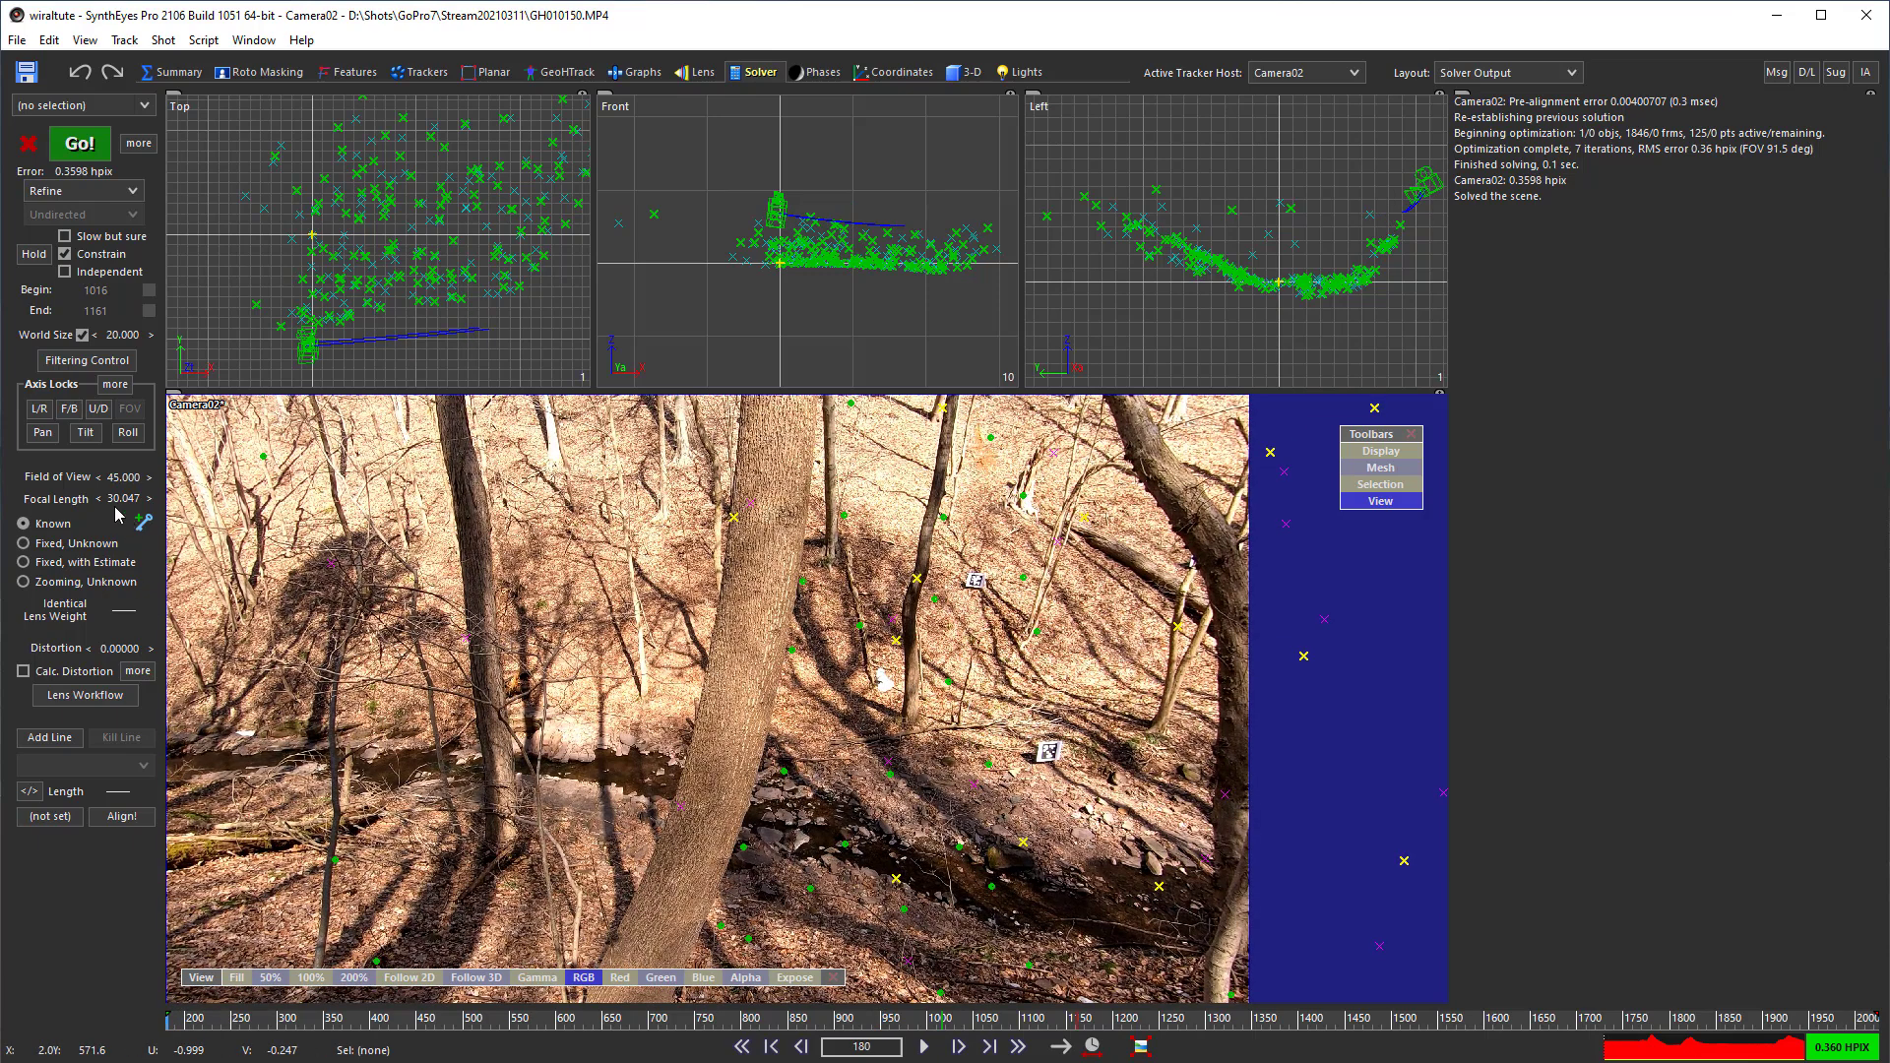
left_click(128, 476)
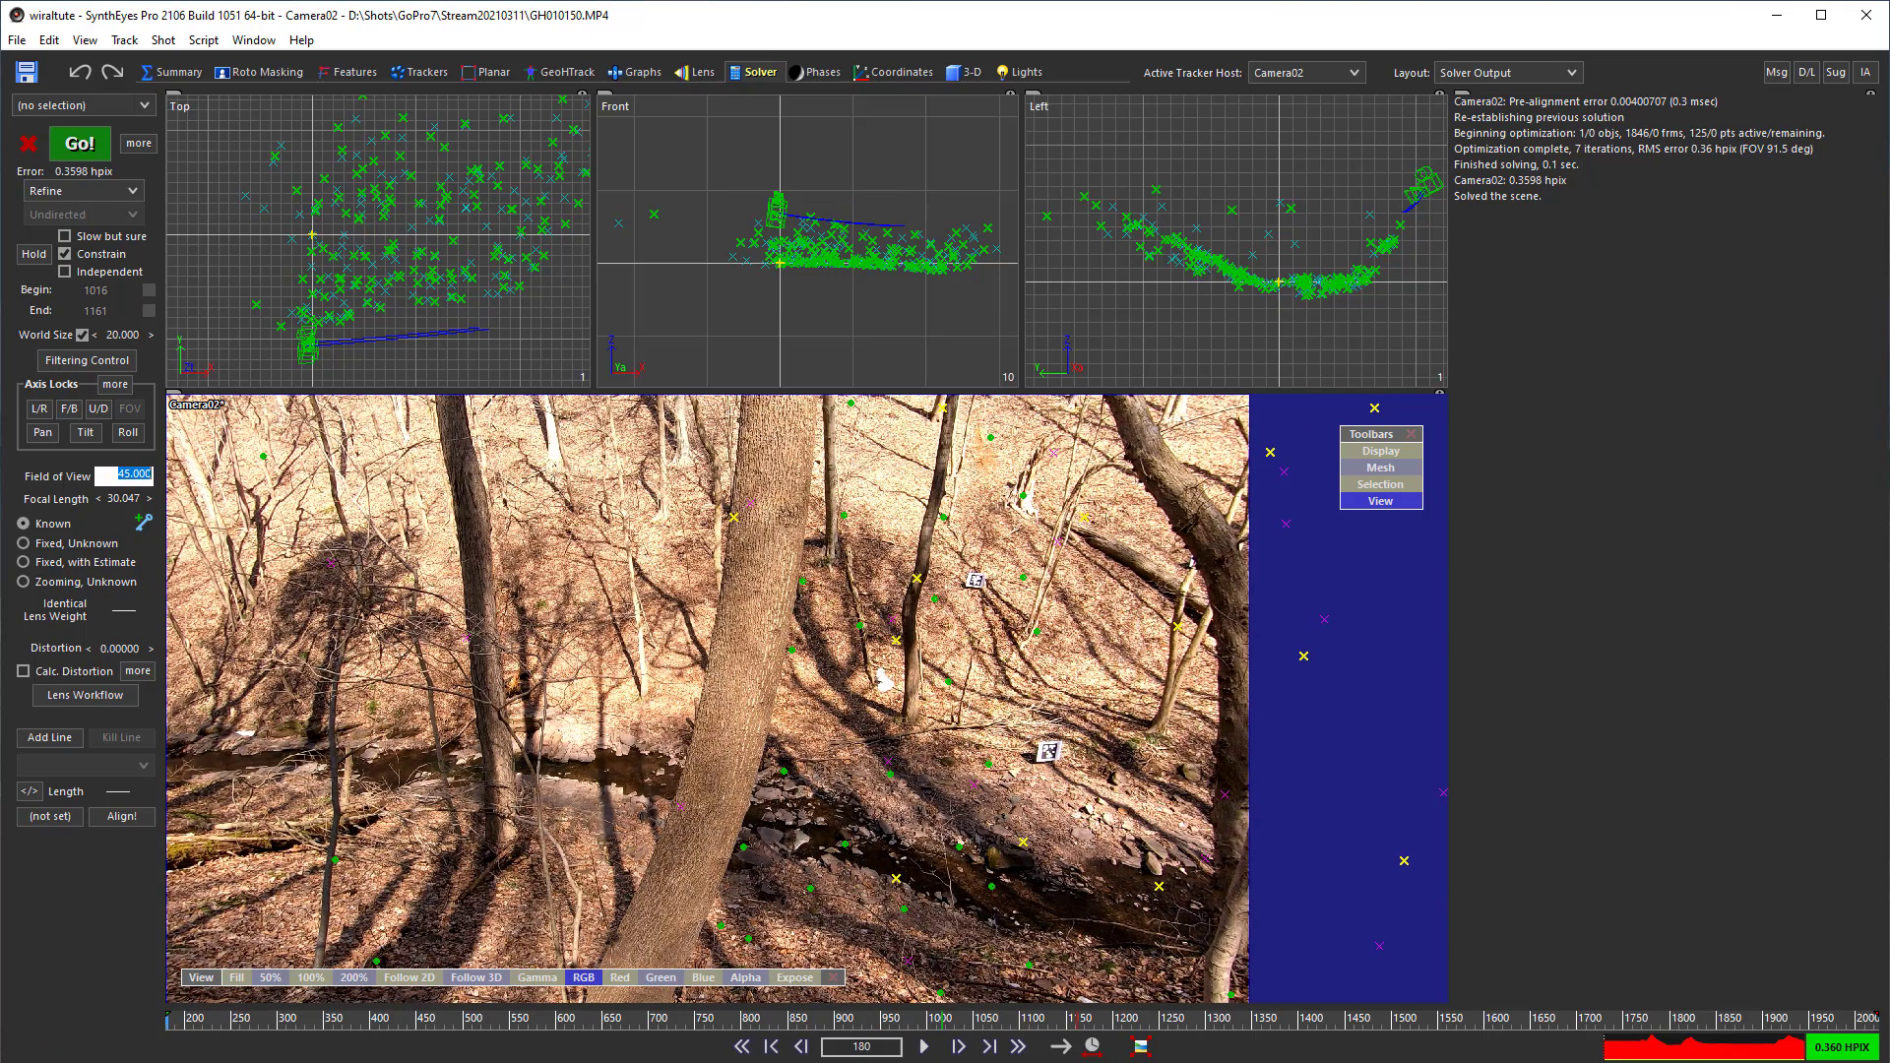
type("93.349")
key("Return")
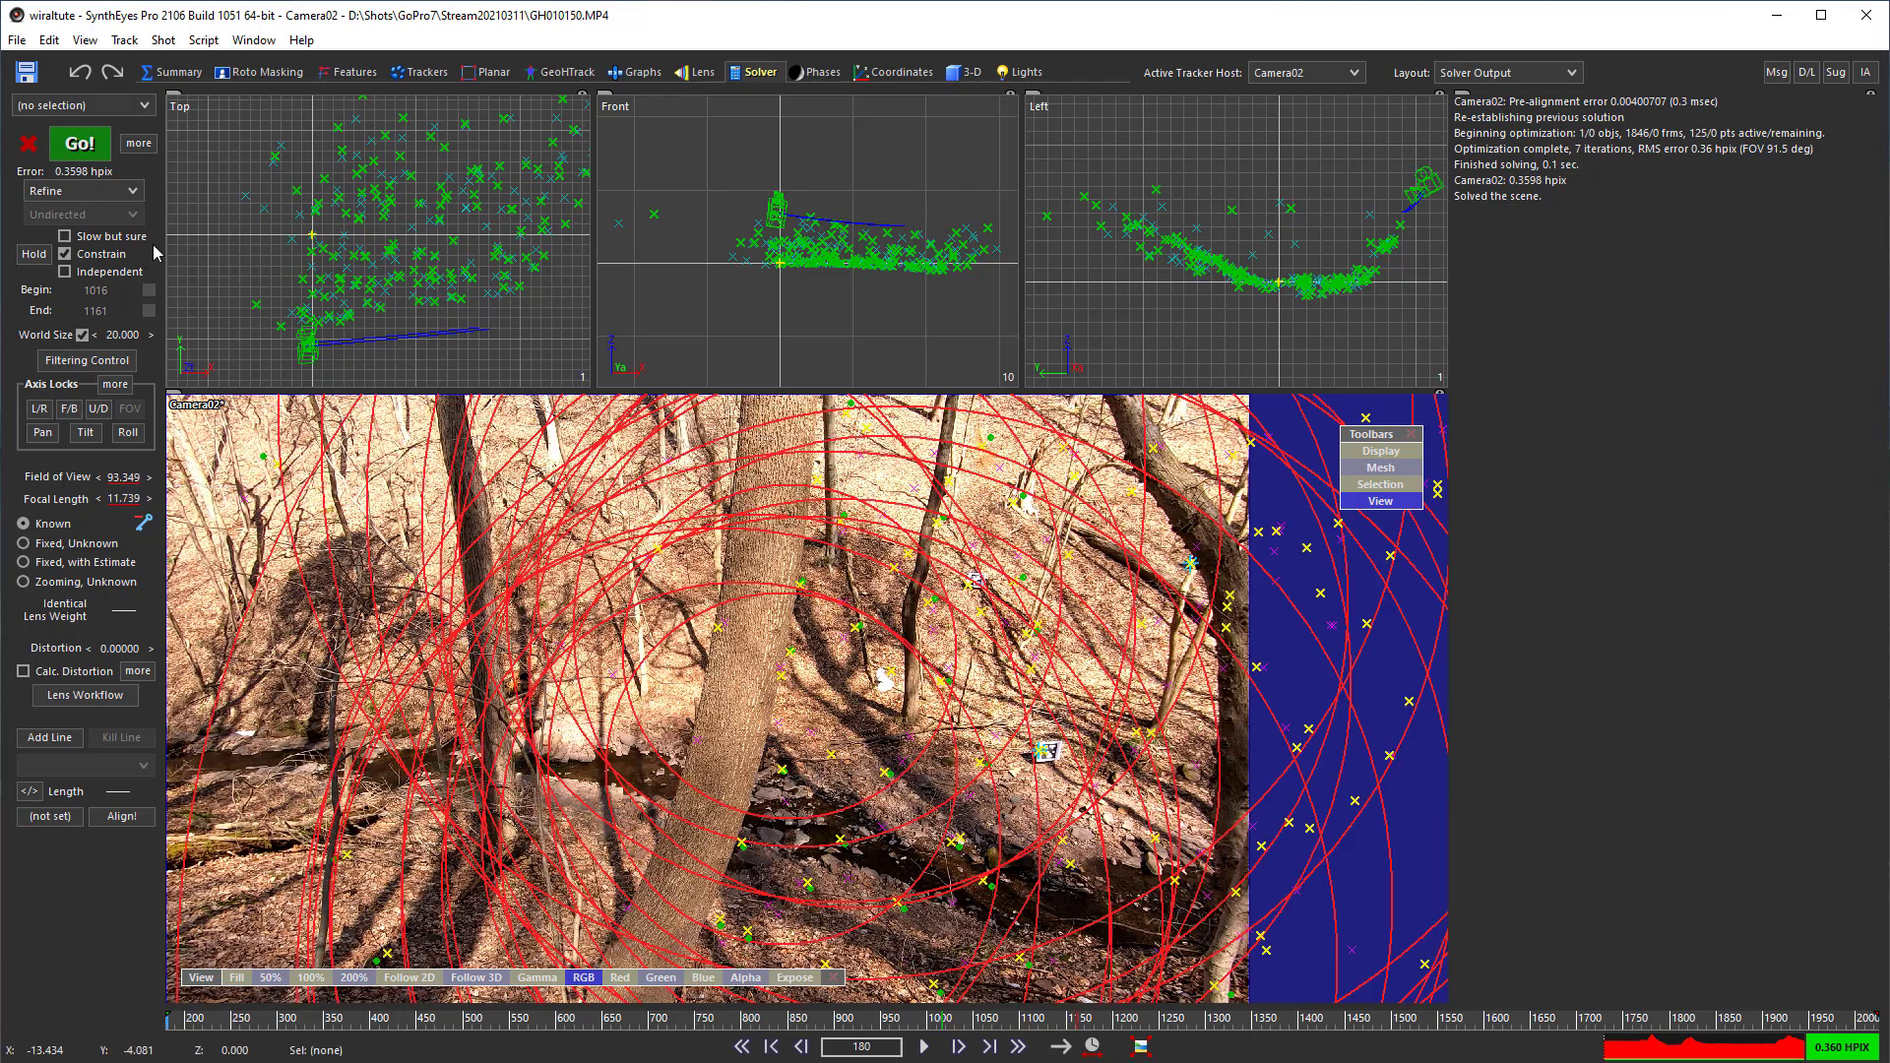
- Re-solve Camera02 with the known field of view, reaching 0.3603 hpix
left_click(80, 144)
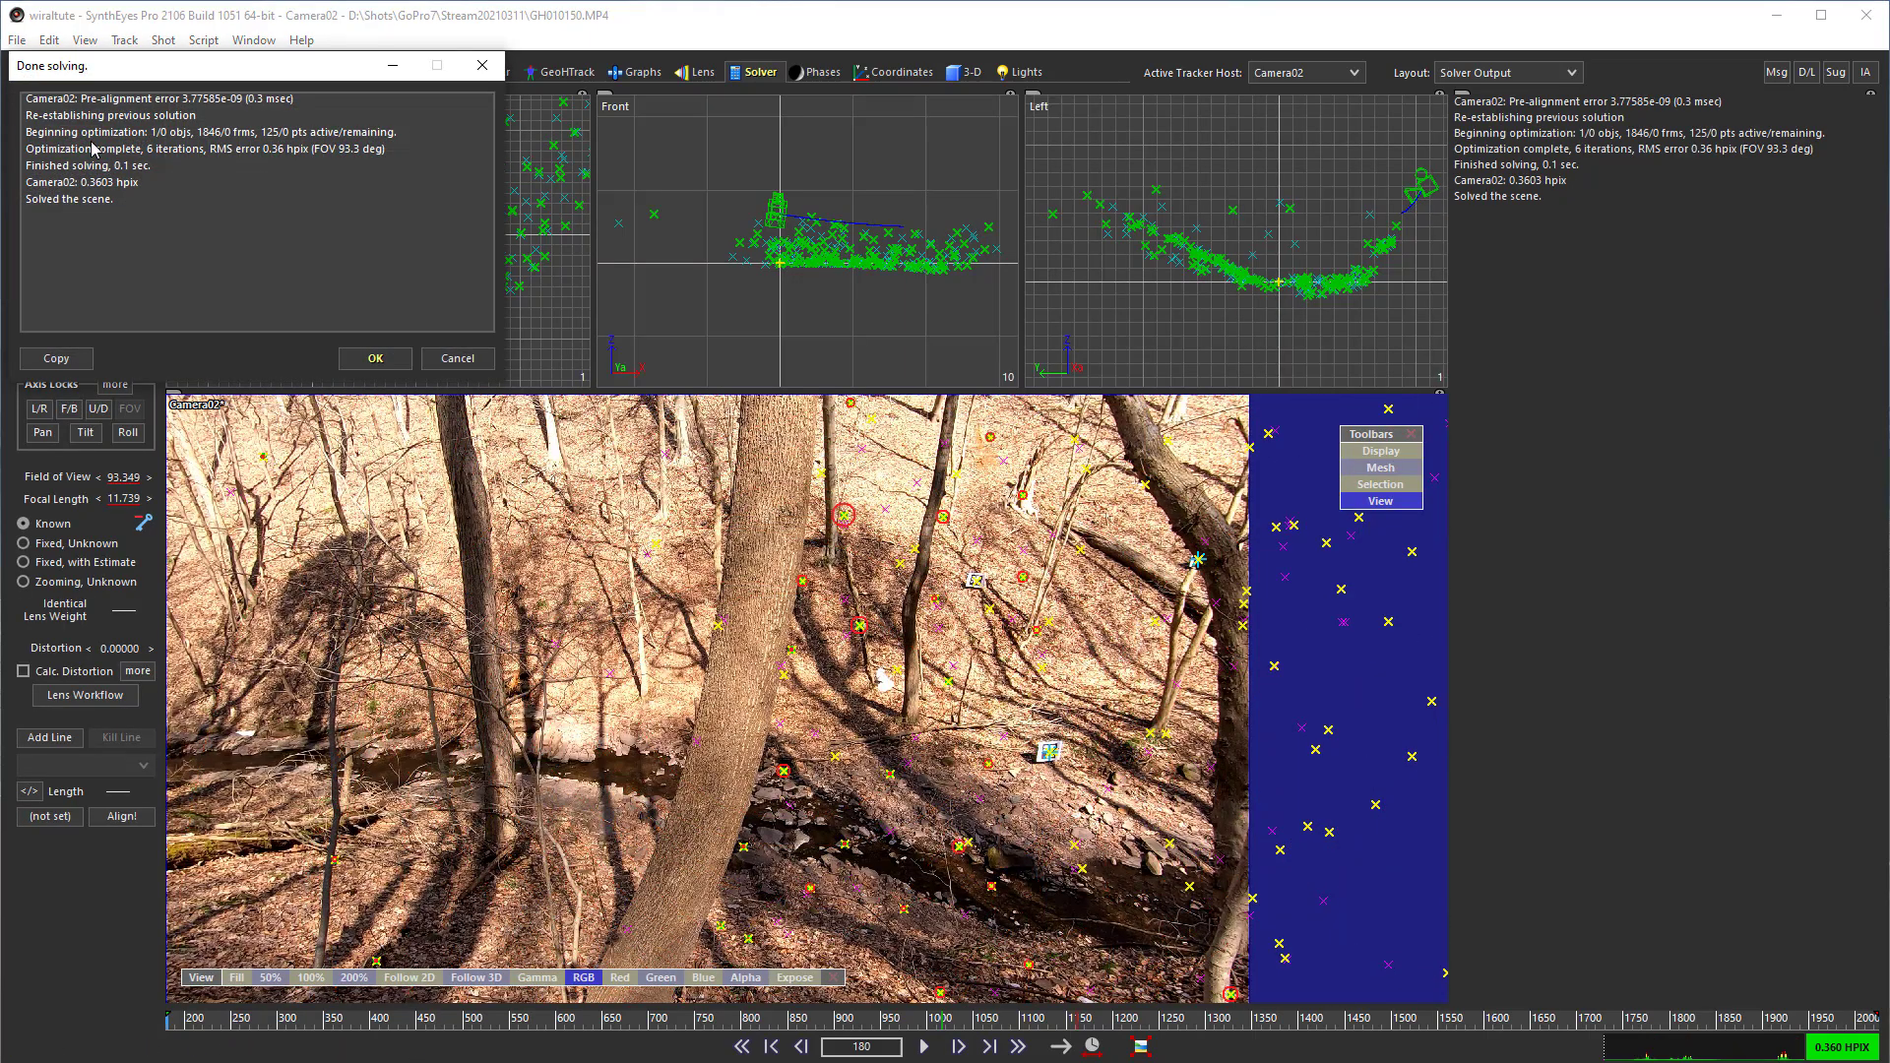
left_click(362, 357)
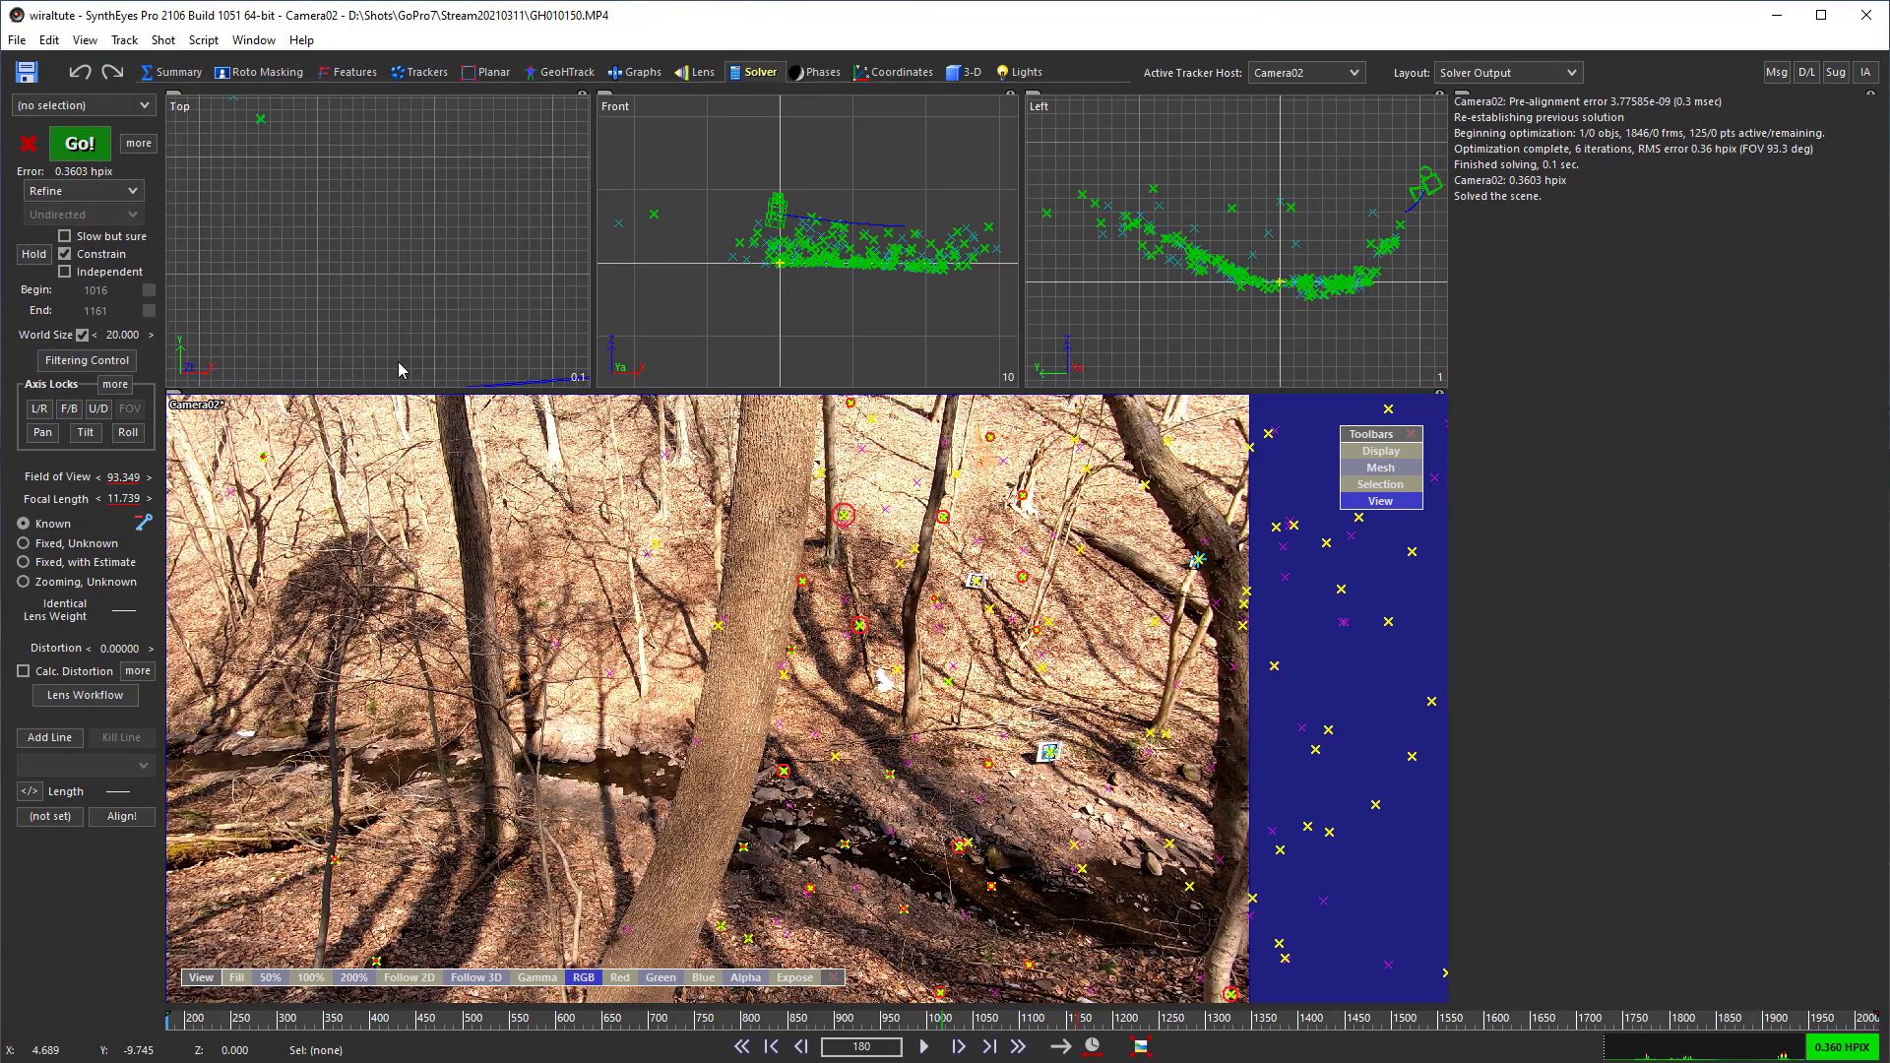
scroll(379, 315, "up", 5)
scroll(371, 247, "down", 10)
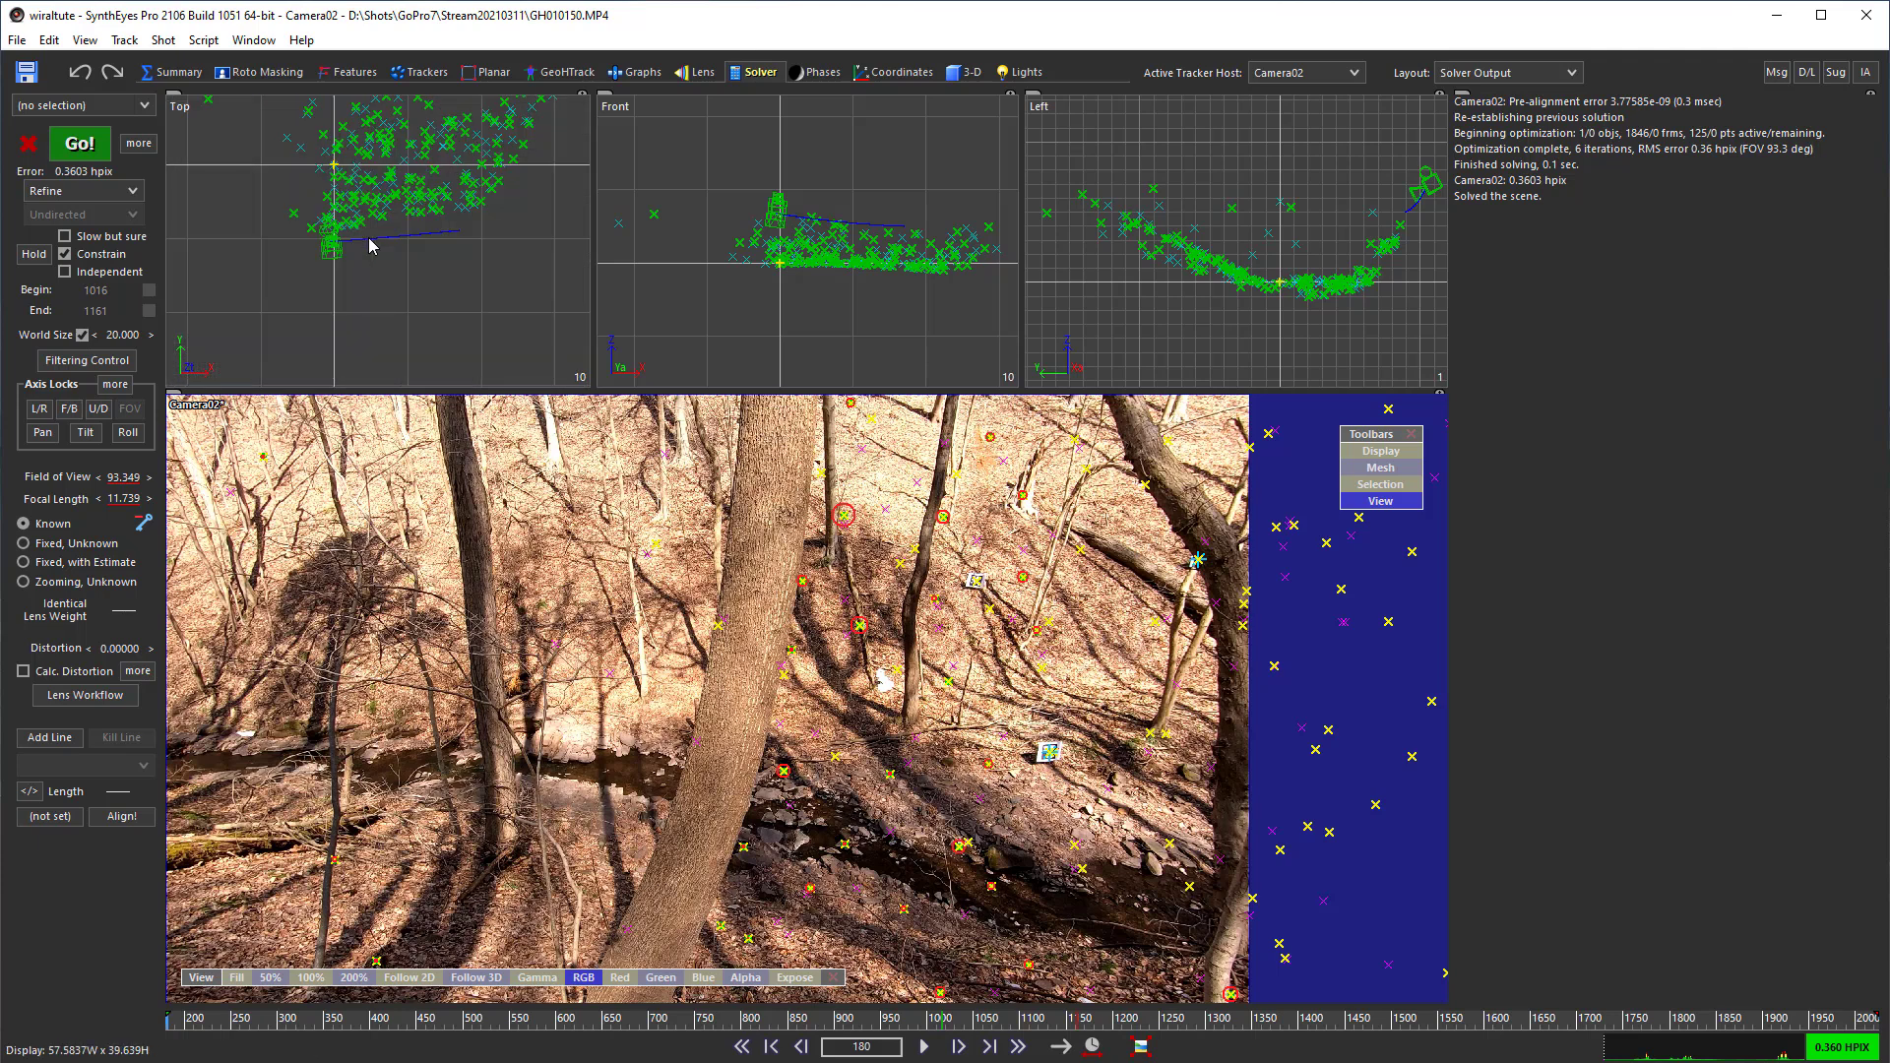